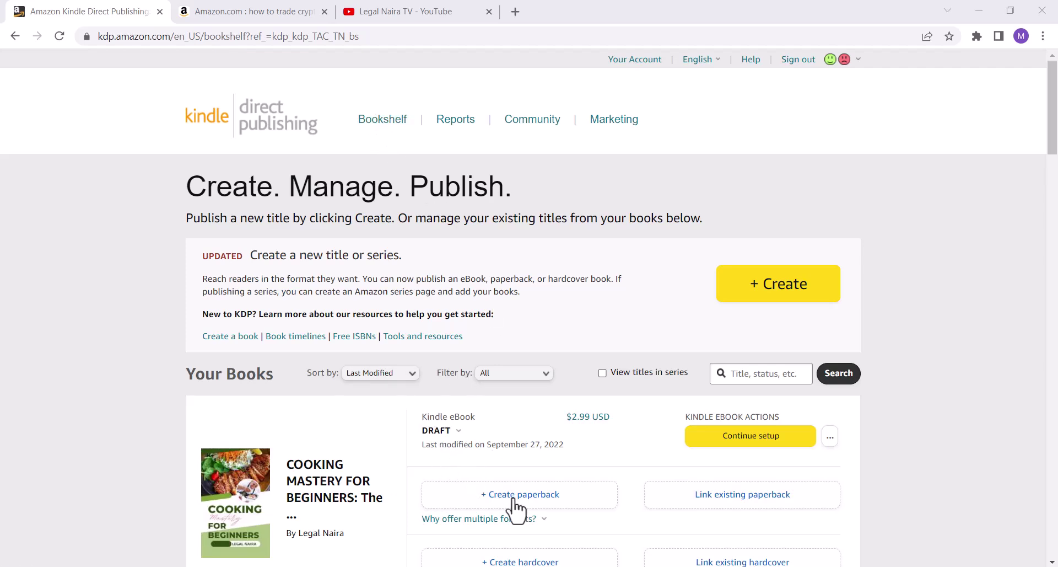
Start a paperback edition of the COOKING MASTERY FOR BEGINNERS eBook and check its prefilled title and subtitle
left_click(534, 497)
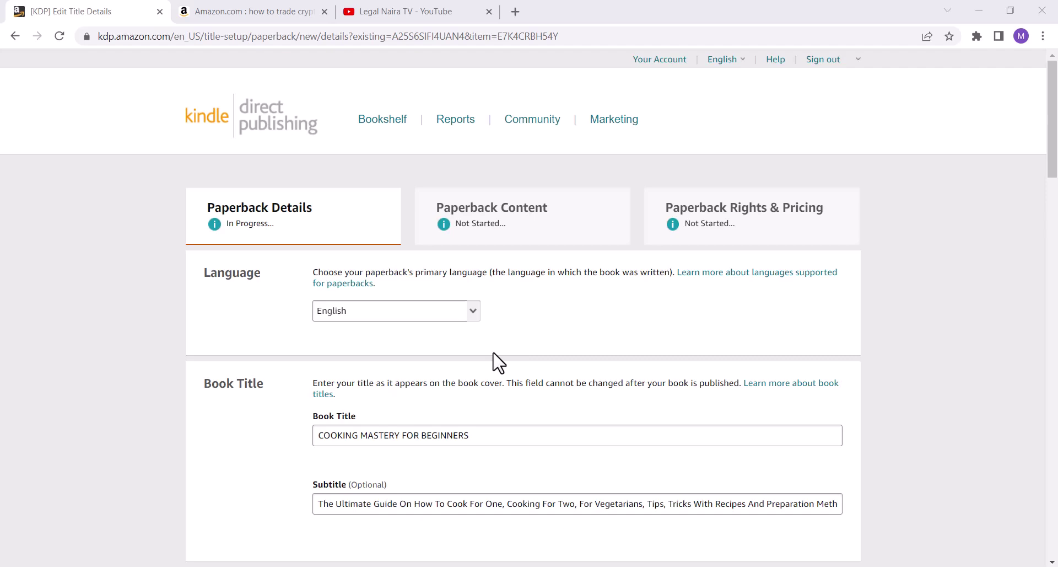
scroll(499, 362, "down", 1)
left_click(488, 365)
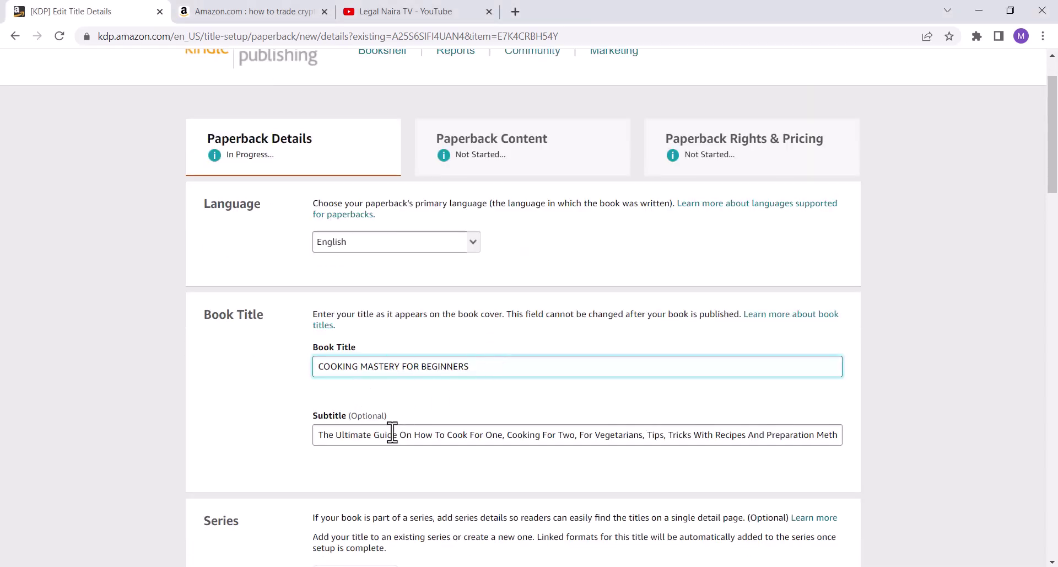
left_click_drag(398, 434, 660, 435)
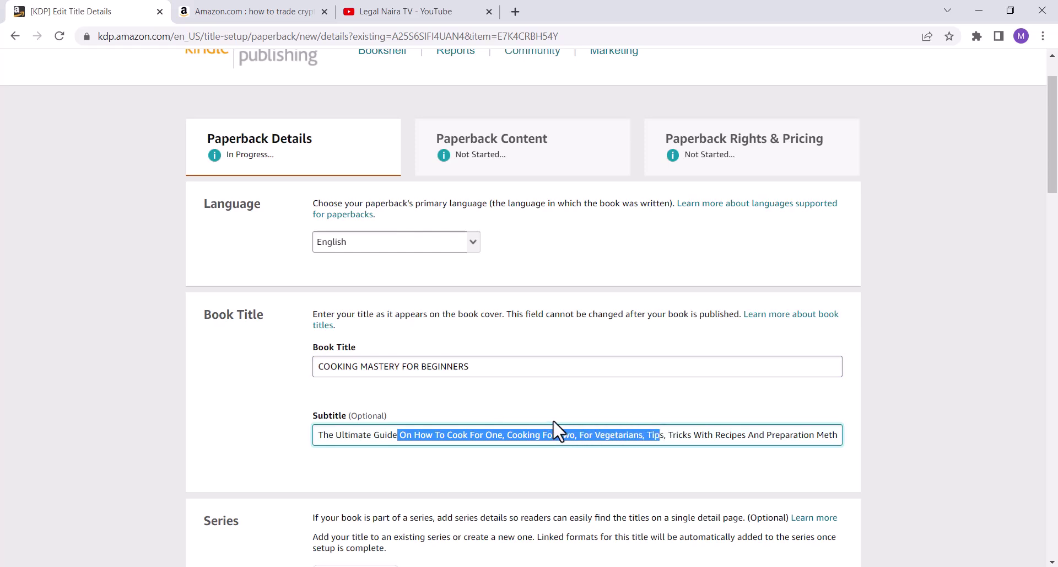
Review the prefilled author, description, publishing rights and keywords in the paperback details form
scroll(554, 419, "down", 6)
left_click(462, 397)
left_click(704, 402)
scroll(704, 401, "down", 5)
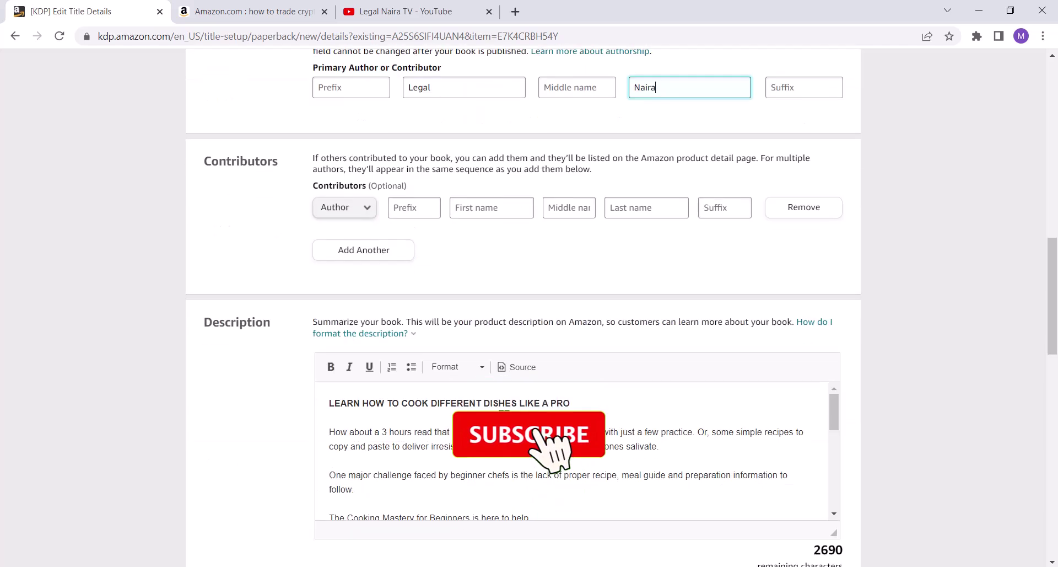
left_click(330, 423)
scroll(571, 414, "down", 2)
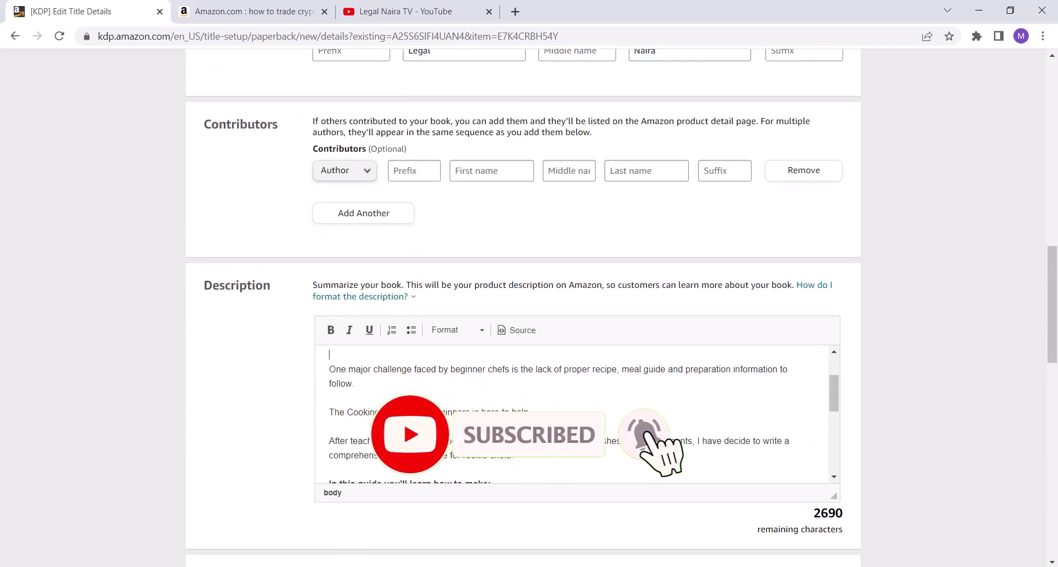
scroll(572, 414, "down", 1)
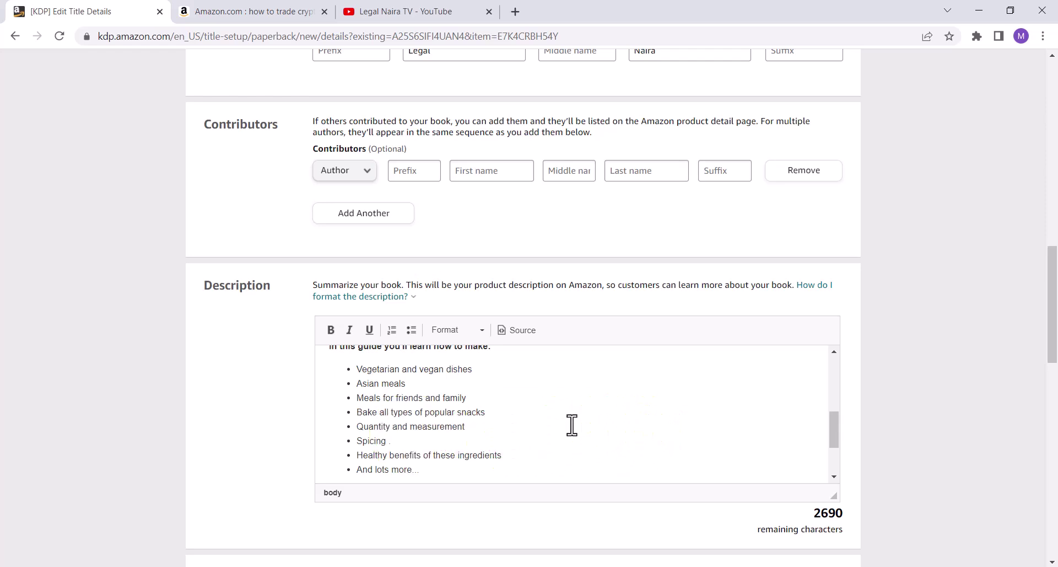
scroll(572, 424, "down", 7)
left_click(560, 369)
scroll(567, 389, "down", 1)
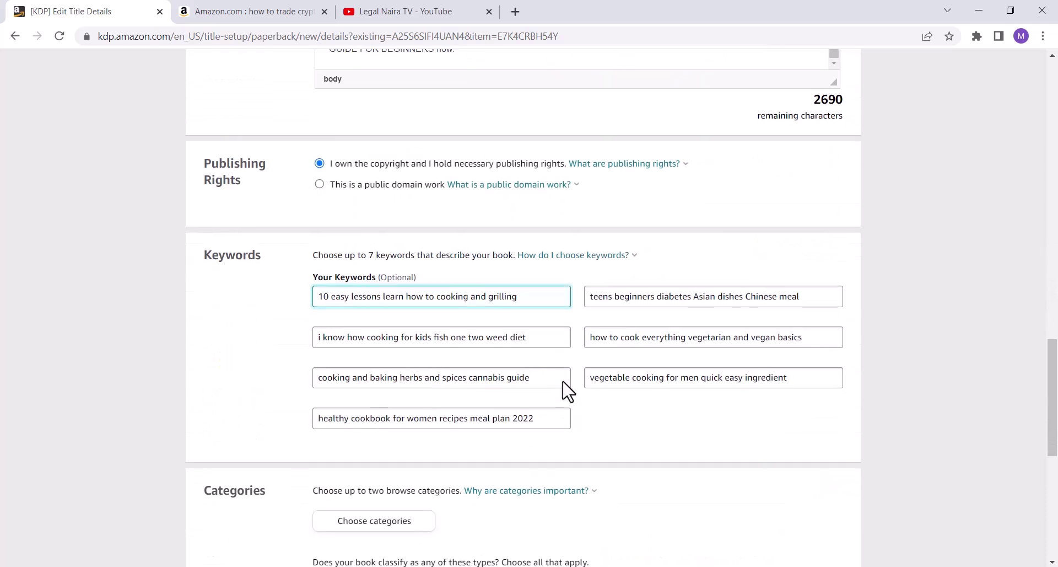
scroll(563, 382, "down", 3)
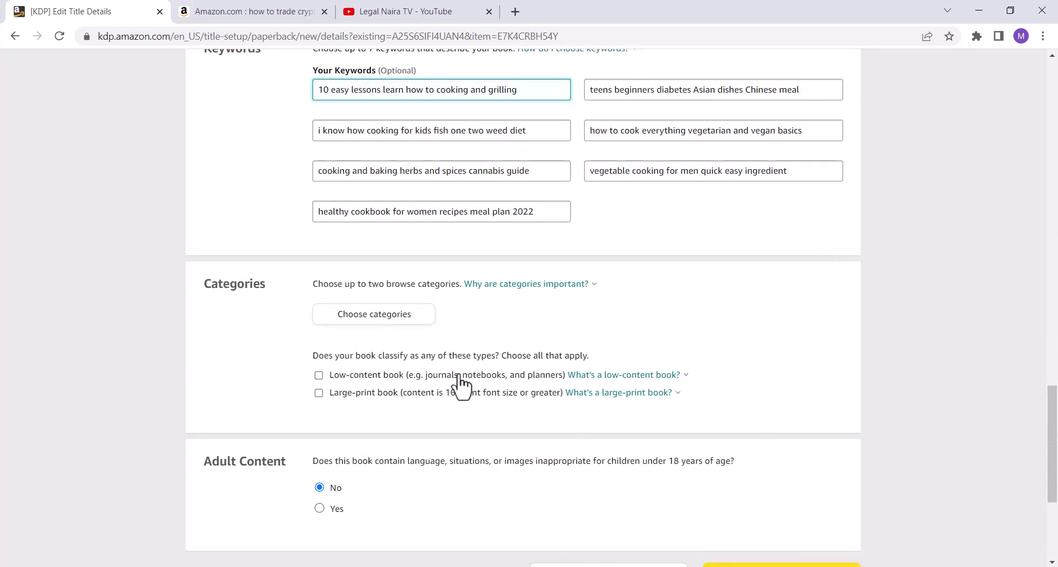
scroll(430, 317, "up", 2)
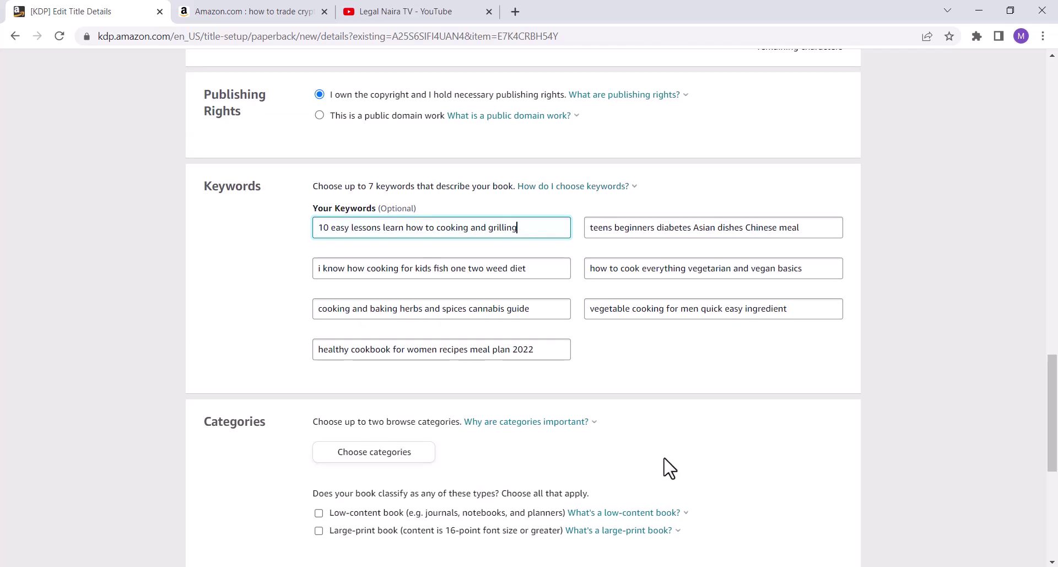
scroll(991, 469, "down", 2)
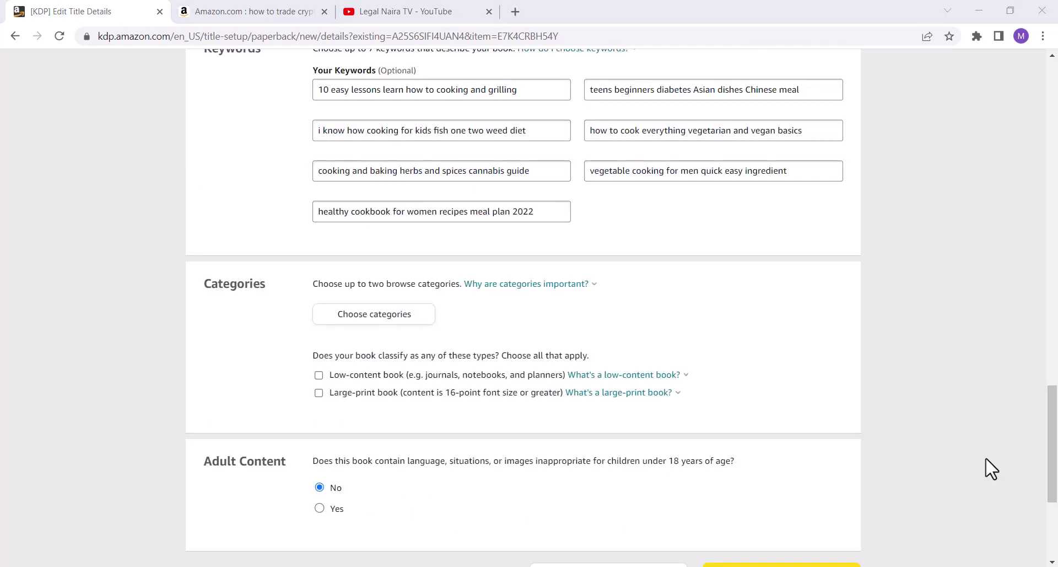
left_click(609, 157)
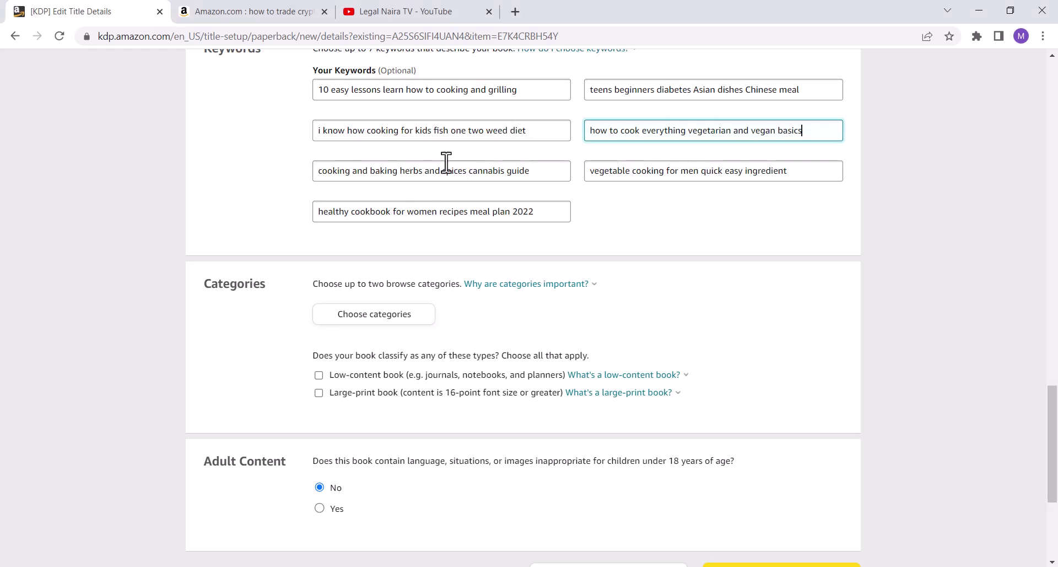
Open the category chooser and select Nonfiction > Cooking > Methods > Cookery for One as the first category
left_click(411, 318)
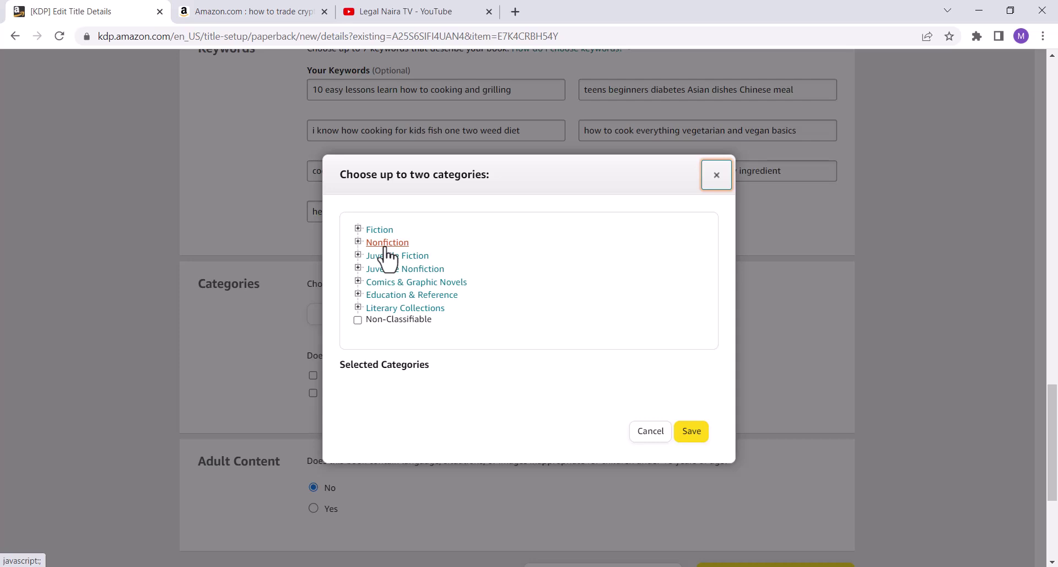
left_click(387, 246)
scroll(409, 303, "down", 2)
left_click(408, 298)
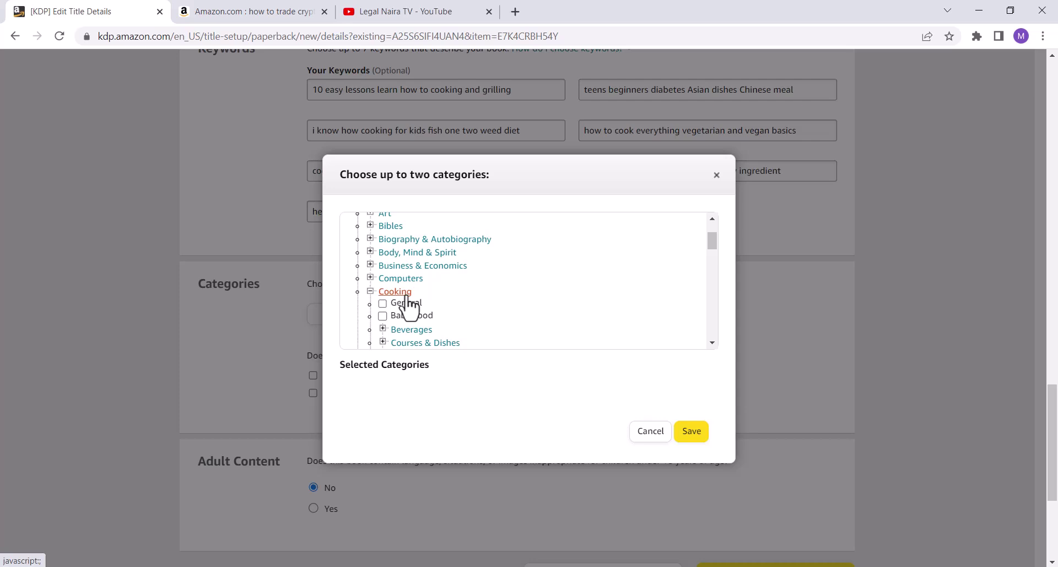
scroll(419, 302, "down", 4)
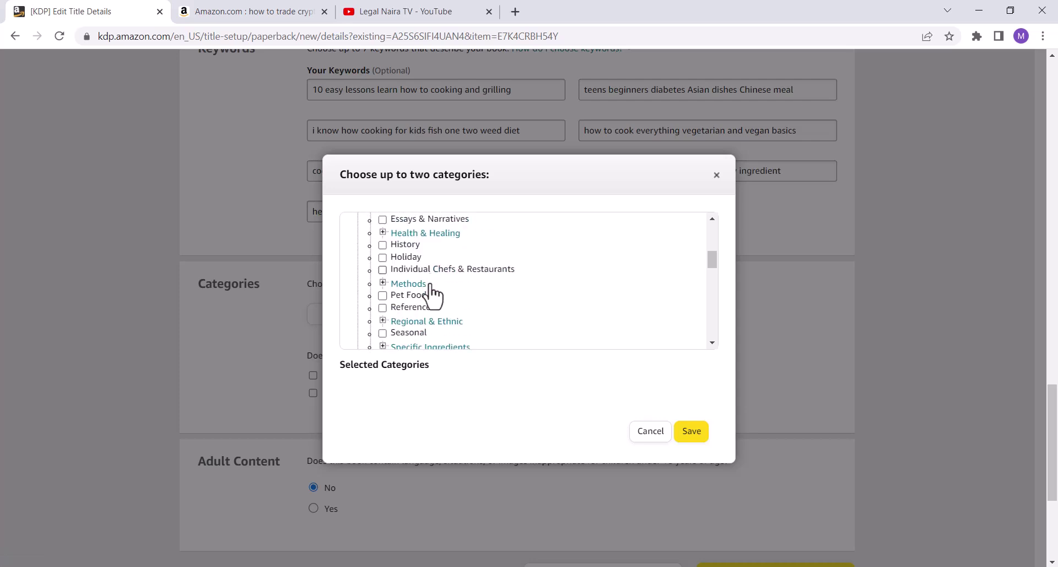
left_click(418, 226)
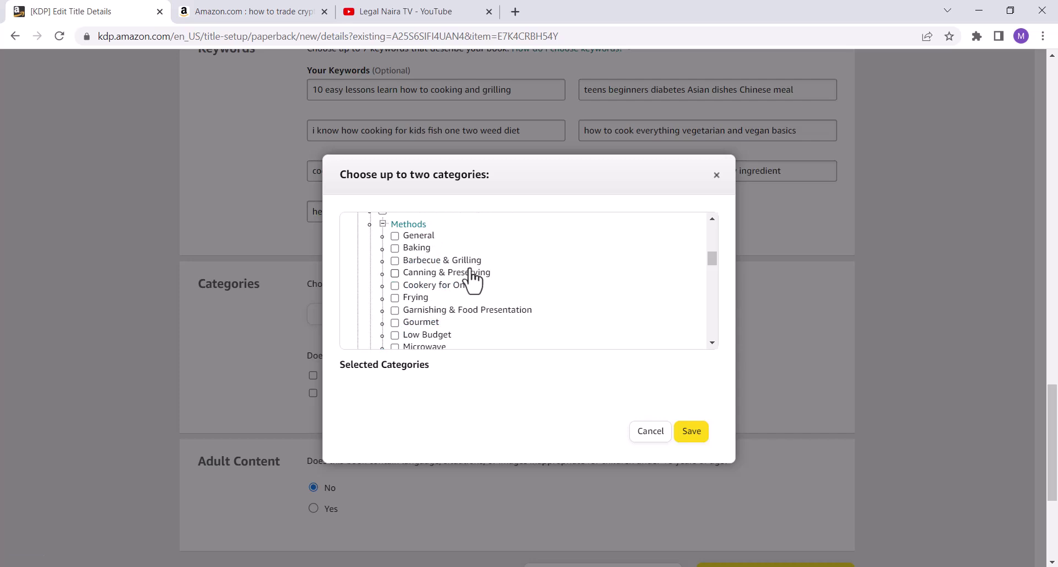
left_click(434, 286)
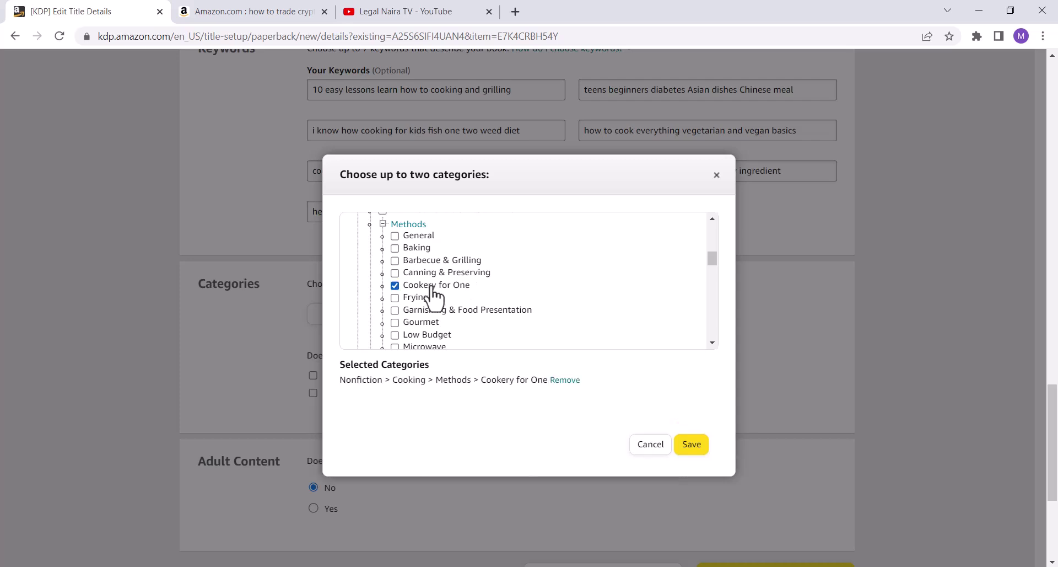
Select Nonfiction > Cooking > Courses & Dishes > General as the second category
scroll(439, 291, "down", 1)
scroll(438, 300, "down", 1)
scroll(440, 301, "up", 5)
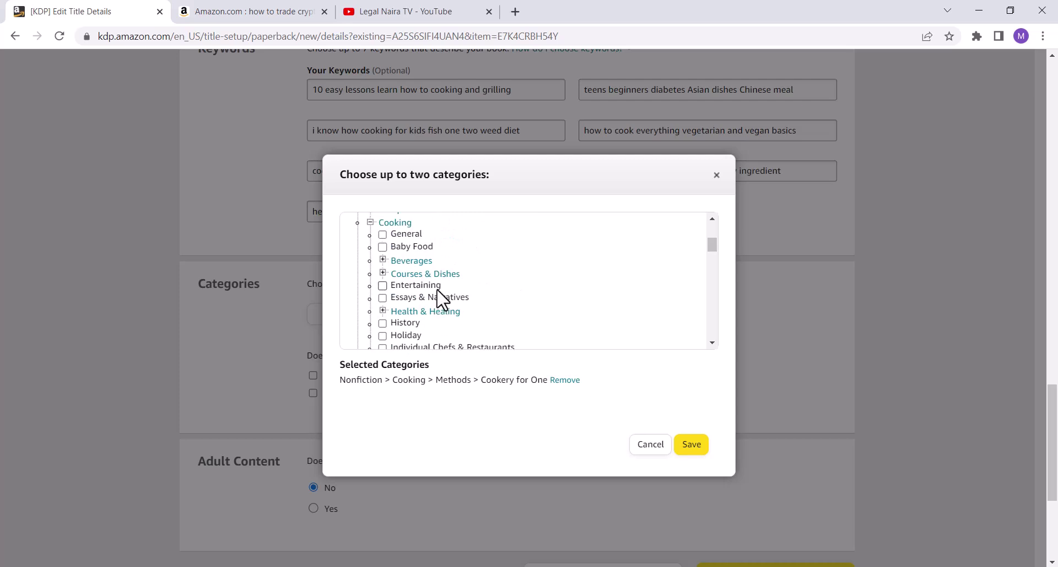
left_click(431, 274)
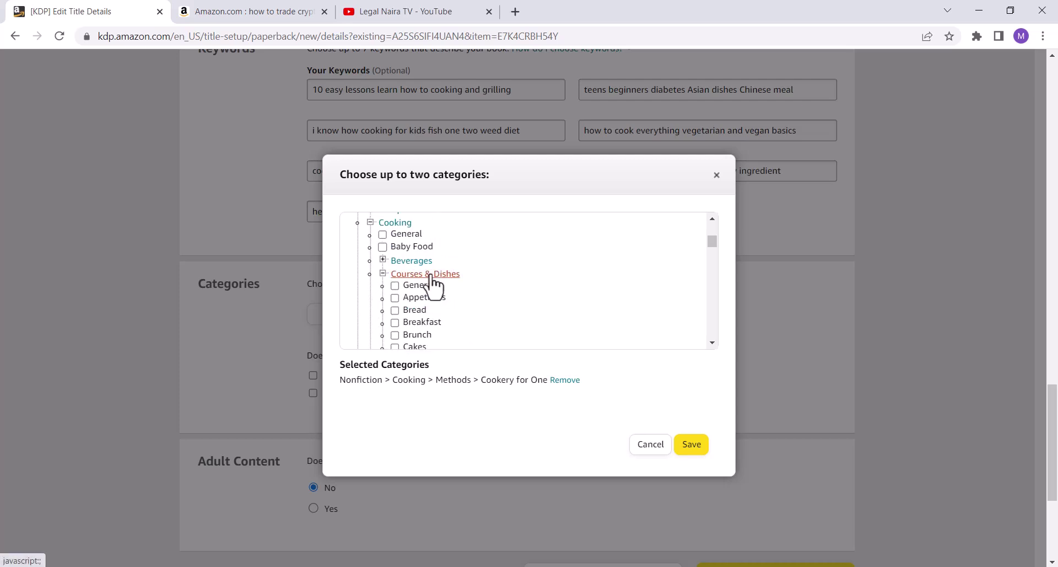
scroll(470, 290, "down", 1)
scroll(469, 289, "down", 3)
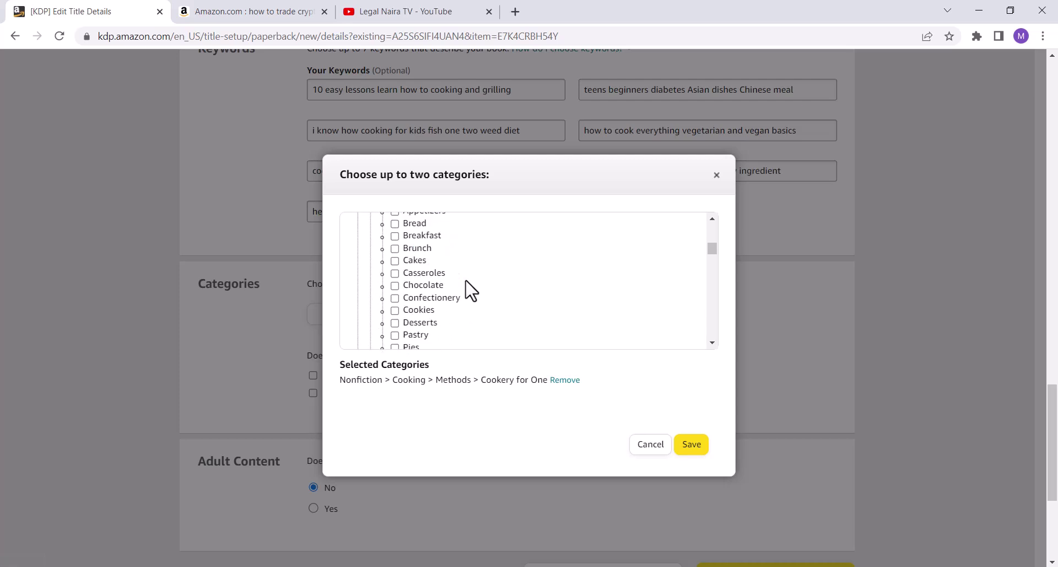
scroll(465, 290, "up", 3)
scroll(439, 310, "up", 2)
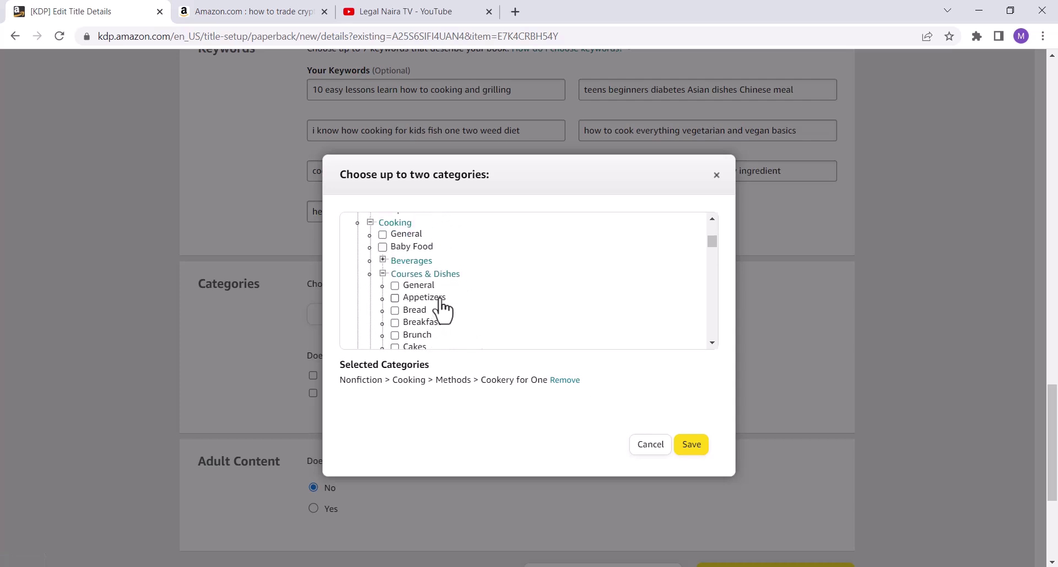
scroll(439, 310, "down", 2)
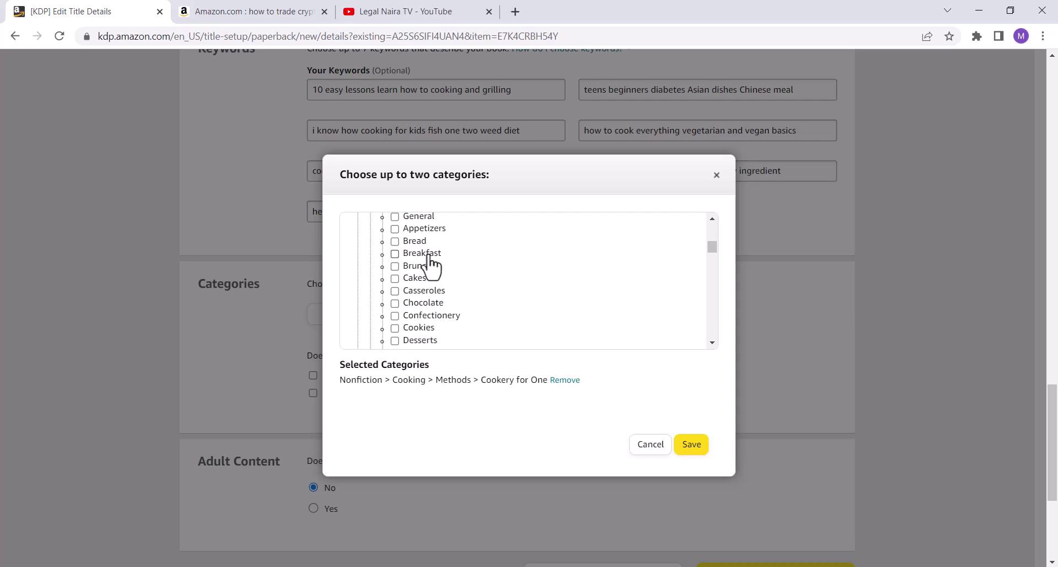
scroll(428, 265, "down", 1)
scroll(425, 264, "up", 3)
left_click(416, 287)
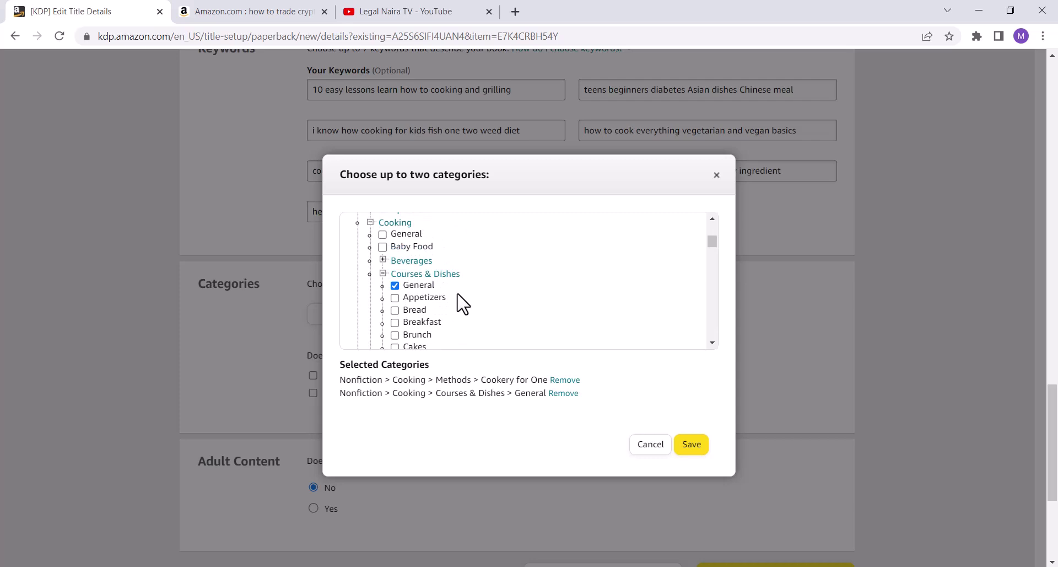
Look through the other Courses & Dishes subcategories and save the two selected categories
scroll(456, 307, "down", 2)
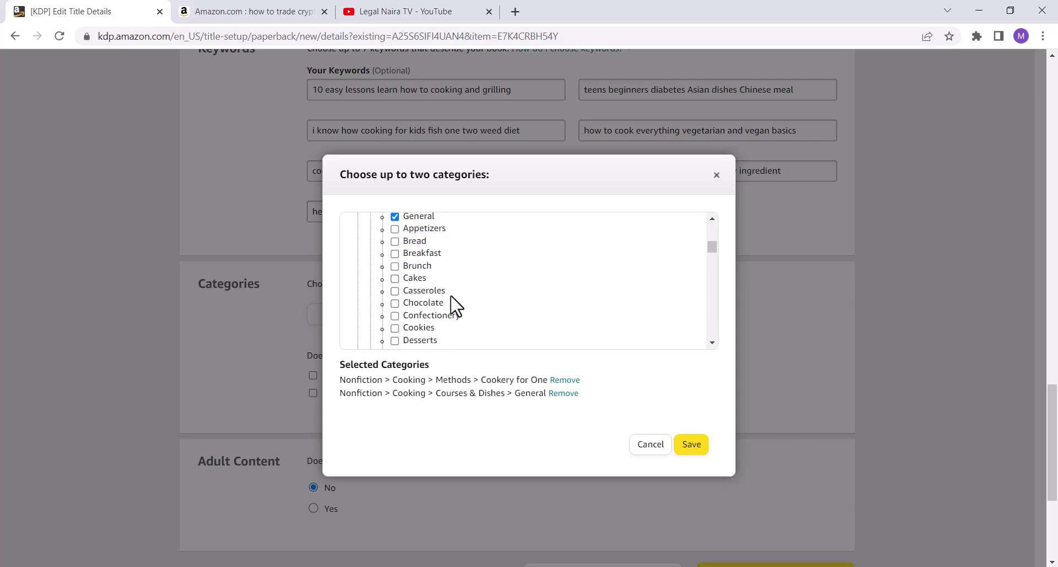
scroll(457, 306, "down", 2)
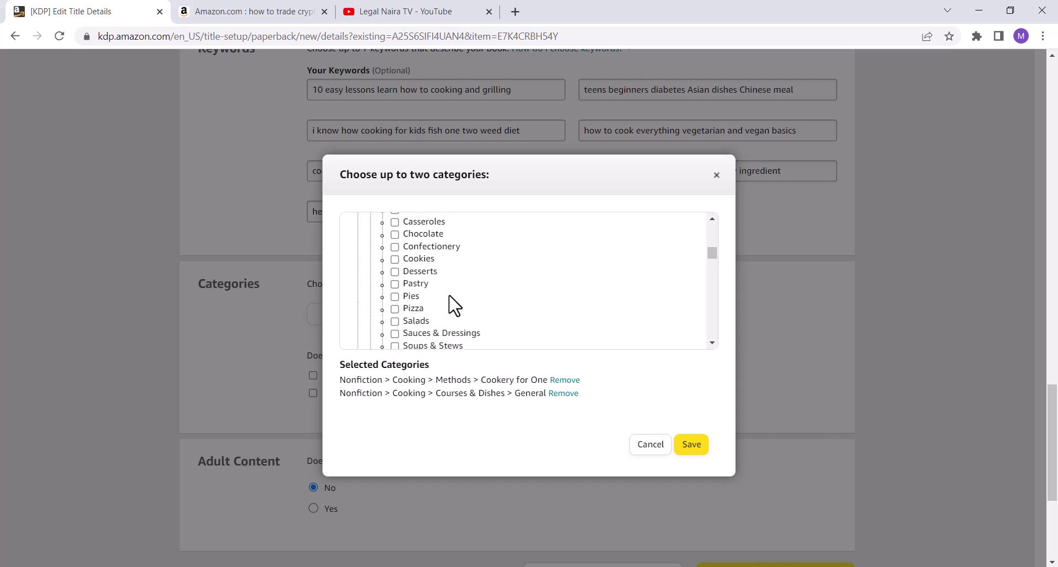
scroll(455, 307, "up", 2)
scroll(455, 305, "up", 3)
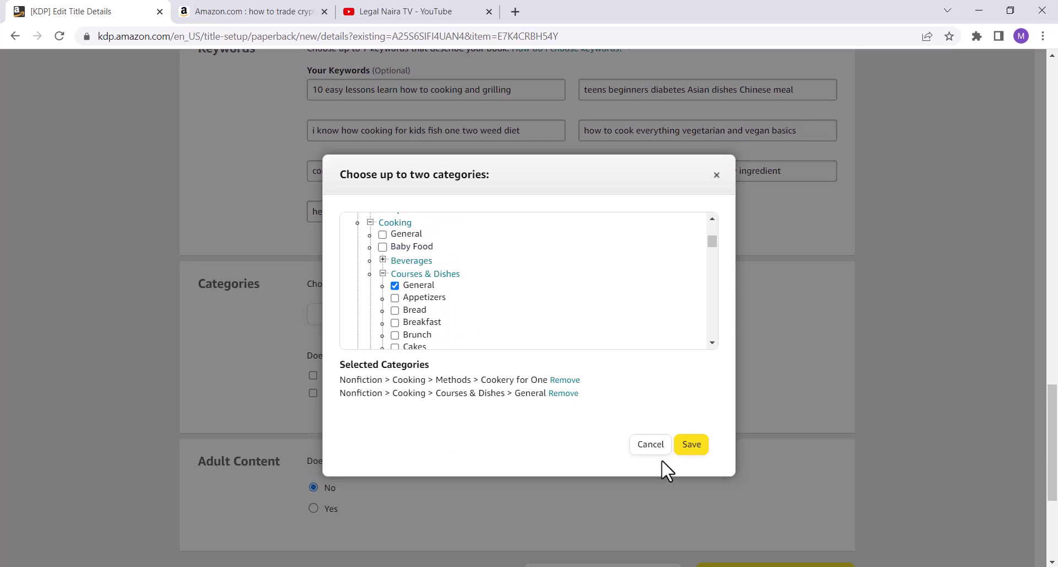
left_click(695, 453)
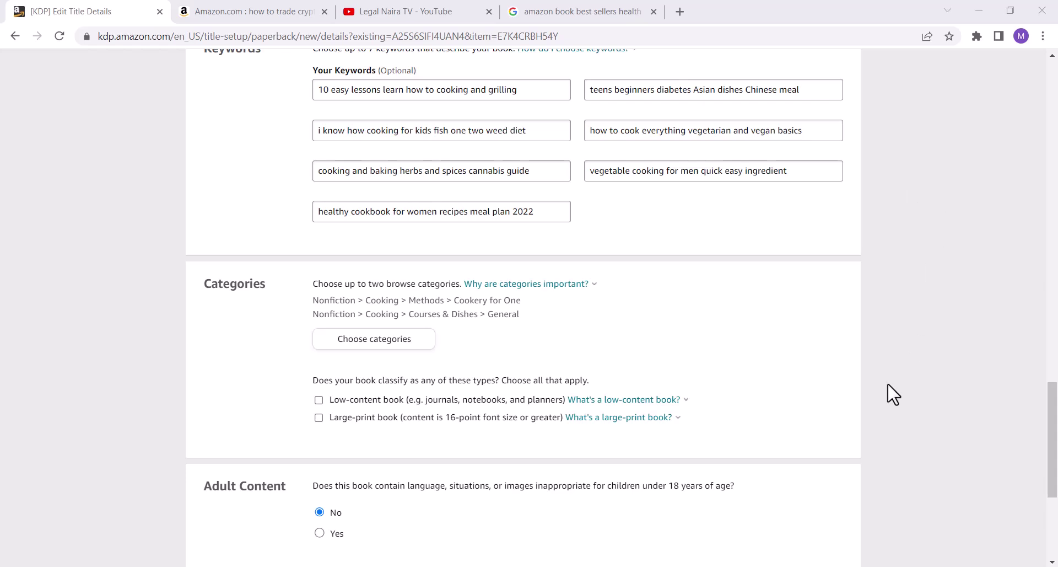
Switch the adult content answer to Yes and set it back to No
mouse_move(635, 423)
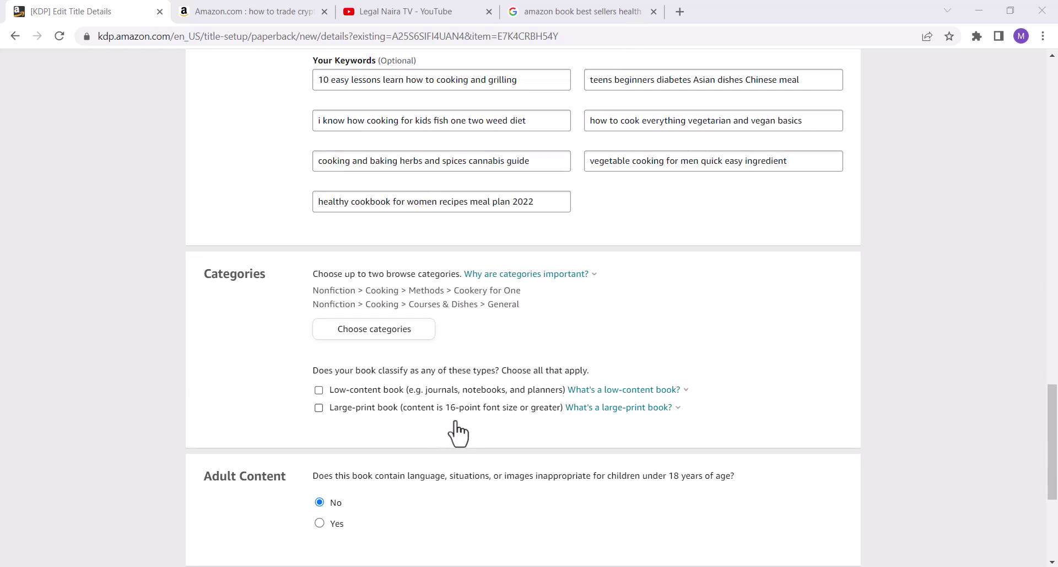
scroll(456, 430, "down", 4)
scroll(463, 390, "up", 1)
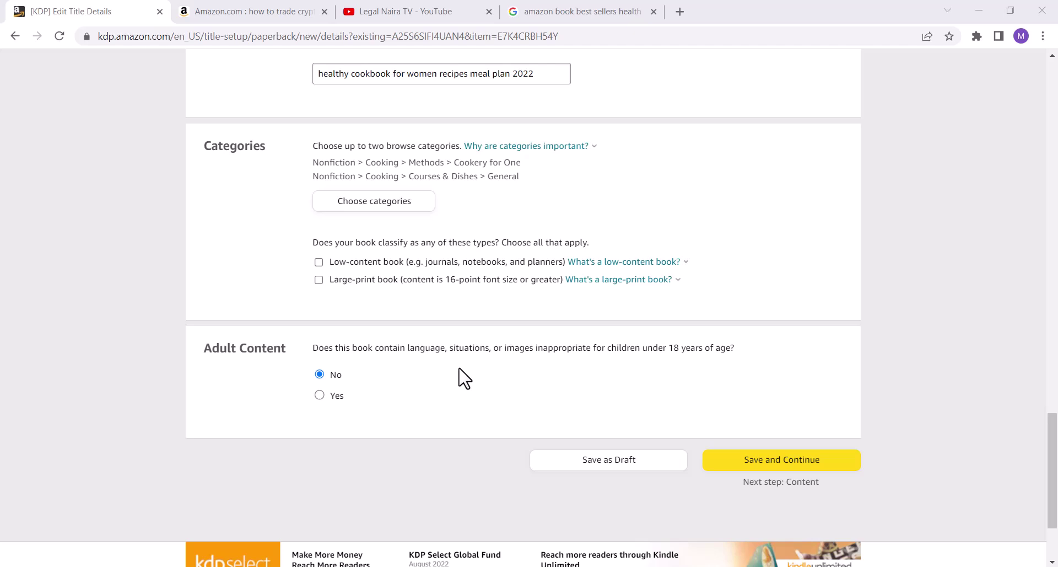
left_click(321, 395)
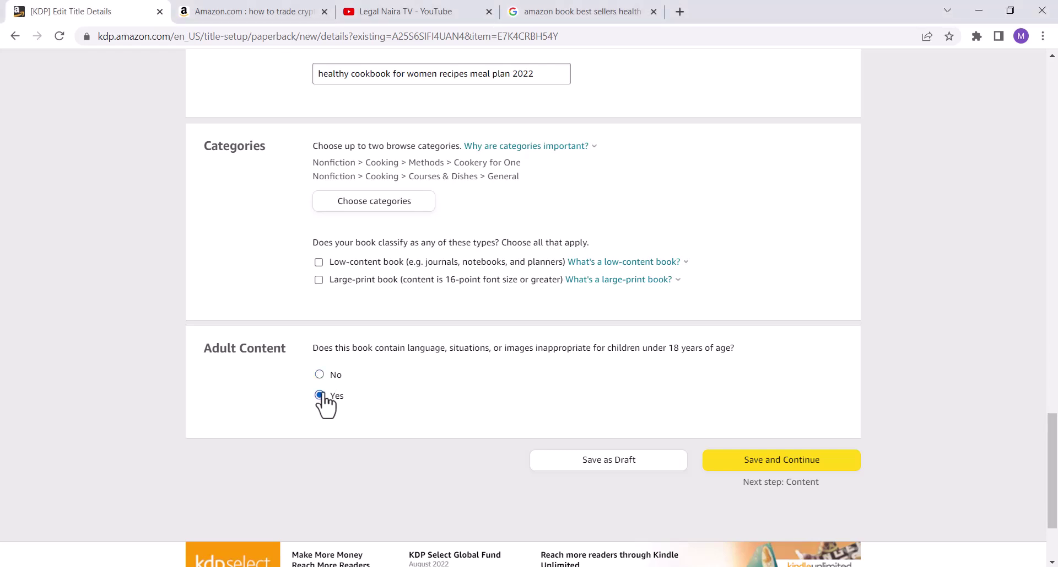
left_click(319, 374)
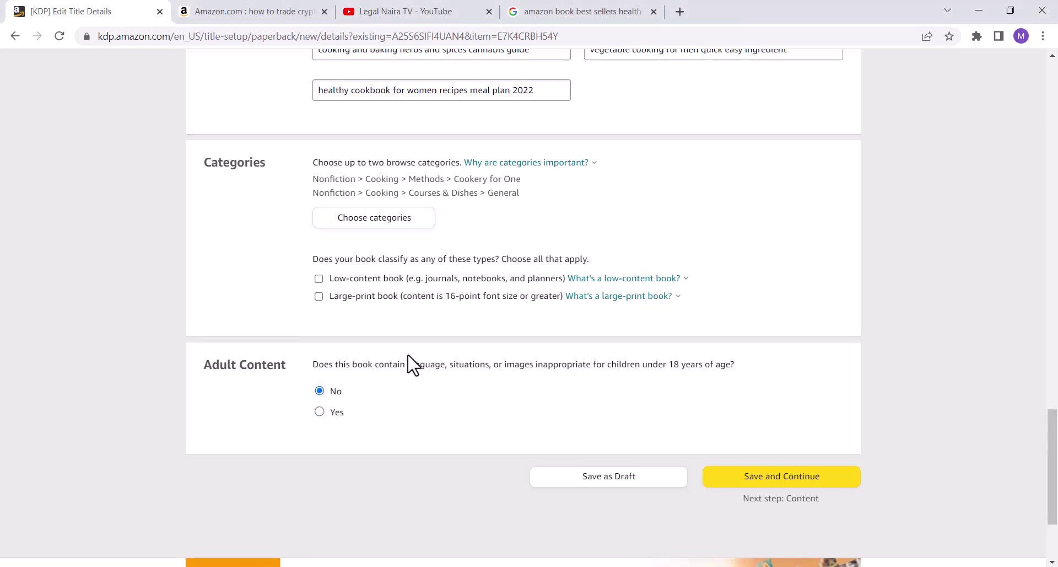
Review the entered title, subtitle, author, description, keywords, categories and adult content answer in the paperback details
scroll(410, 368, "up", 15)
scroll(399, 364, "up", 10)
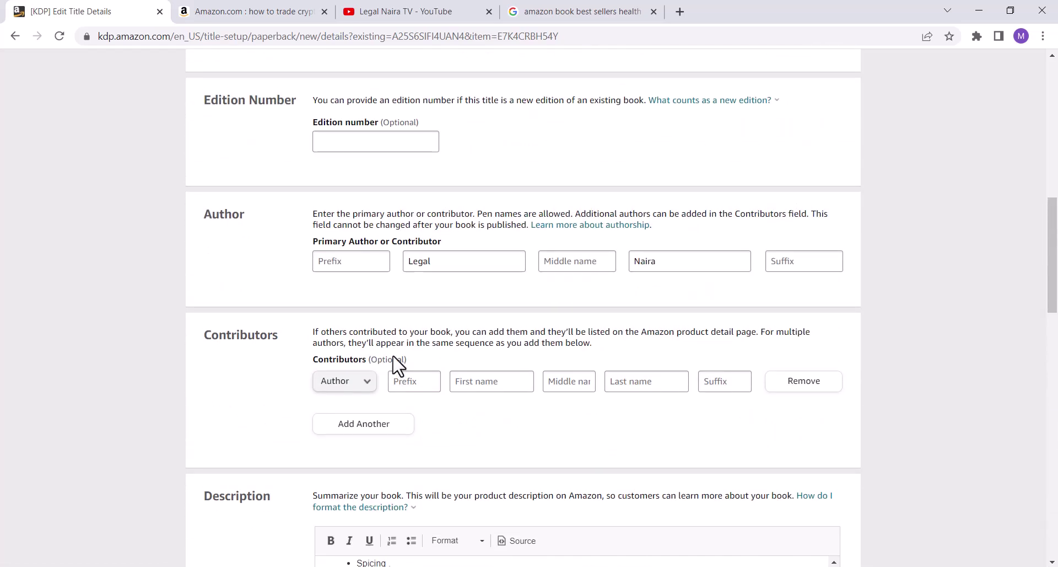
left_click(487, 303)
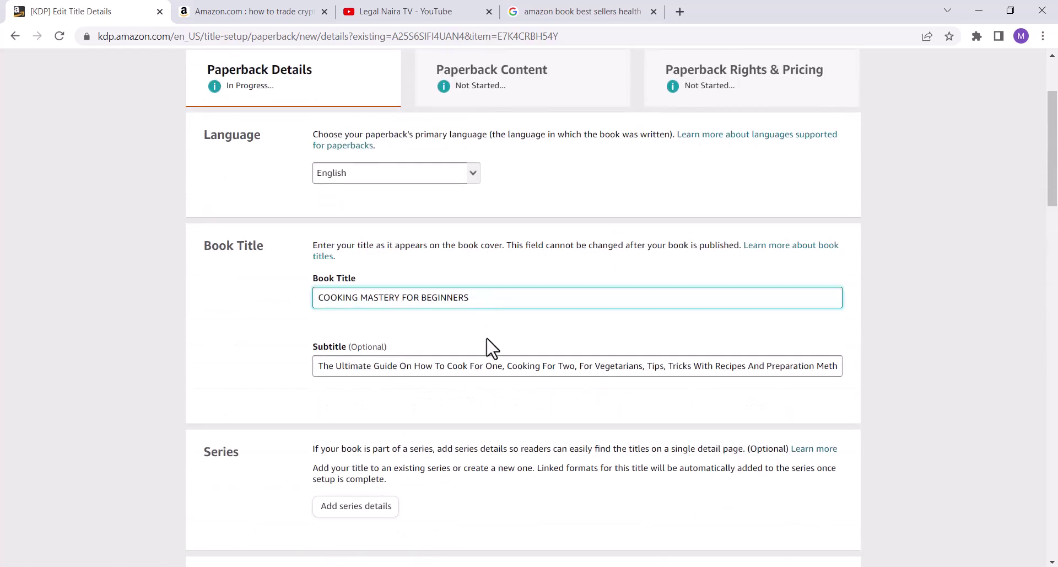
left_click(483, 366)
scroll(493, 397, "down", 8)
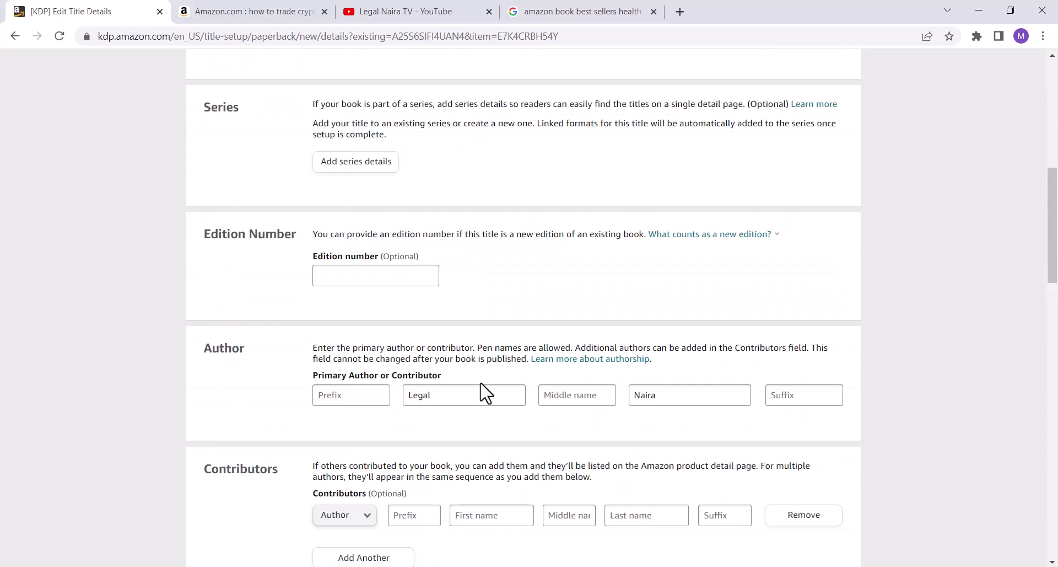
left_click(517, 333)
left_click(663, 335)
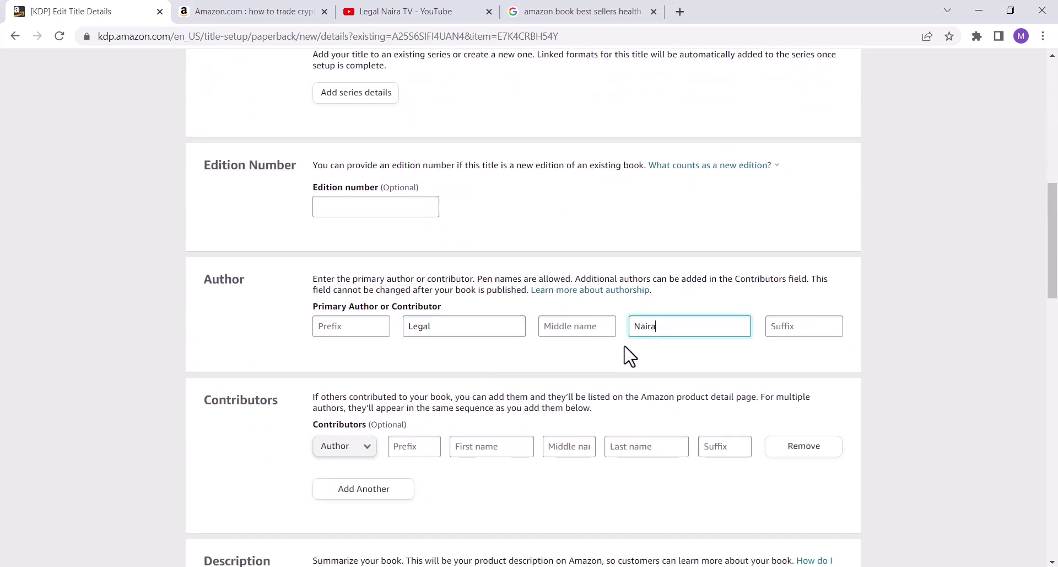
scroll(623, 354, "down", 7)
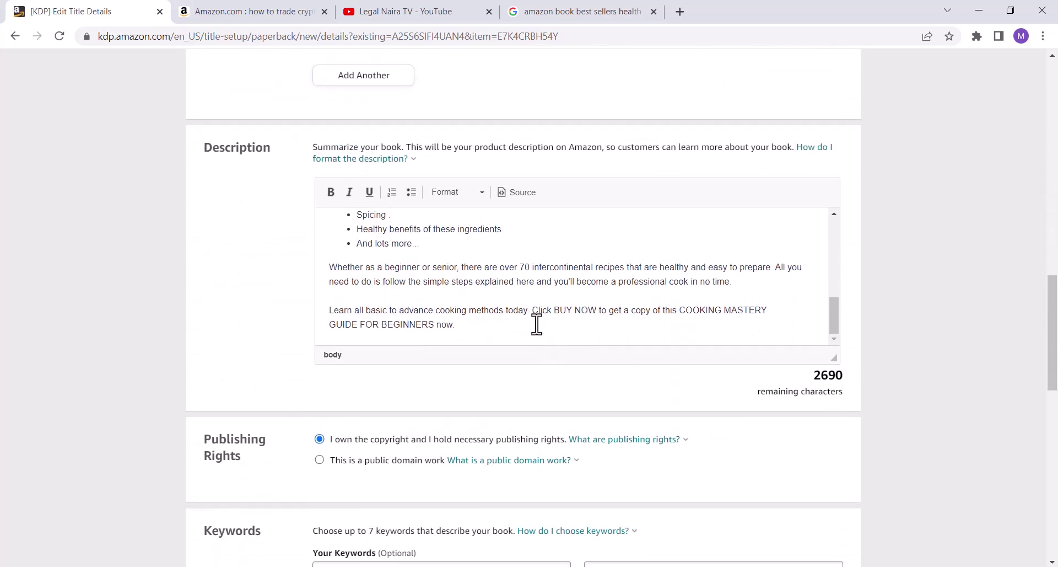
scroll(538, 336, "down", 4)
scroll(540, 339, "down", 10)
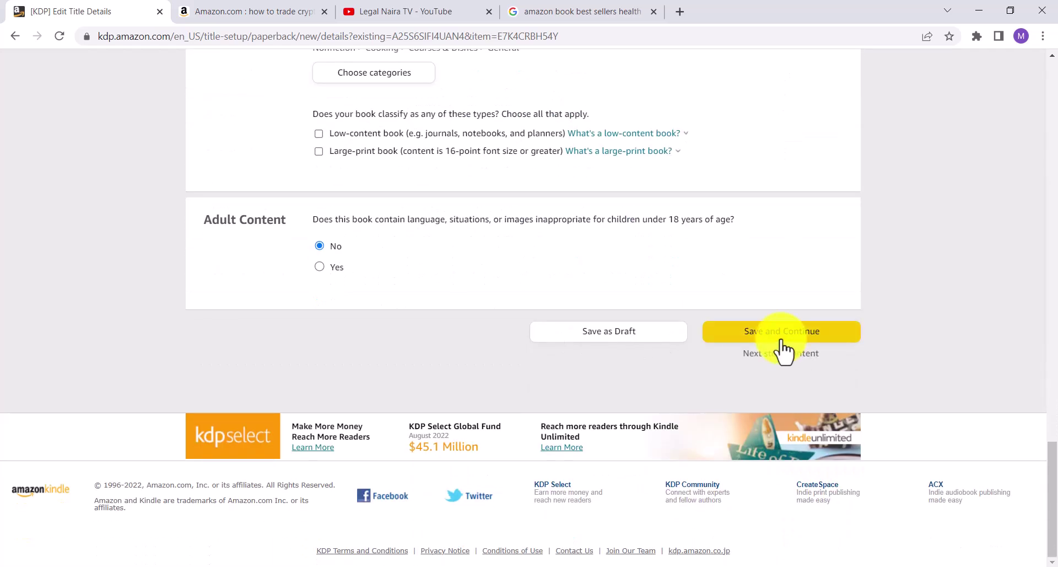
Save the paperback details, continue to the paperback content stage and assign the book a free KDP ISBN
left_click(789, 338)
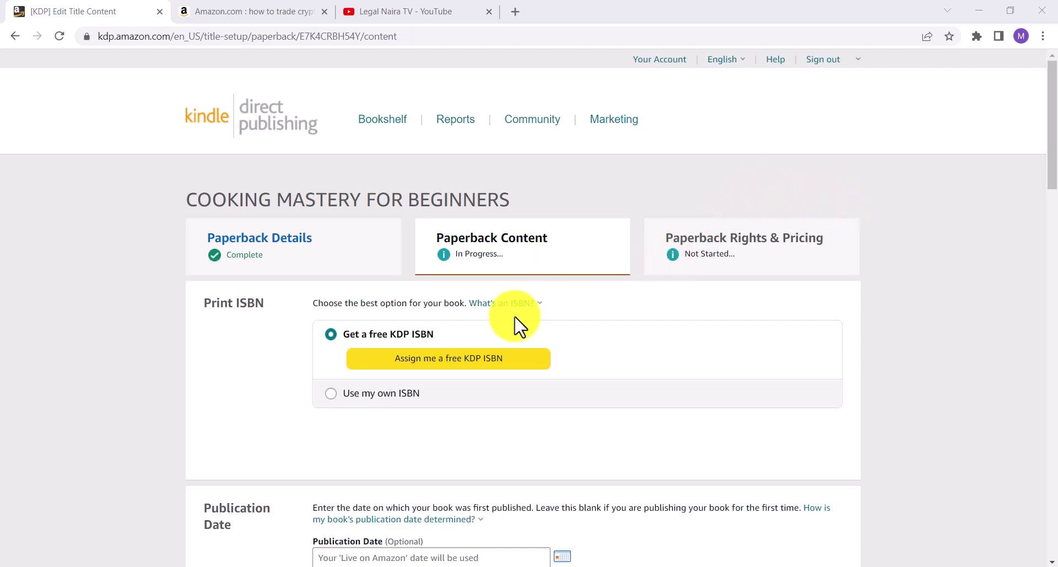
left_click(484, 373)
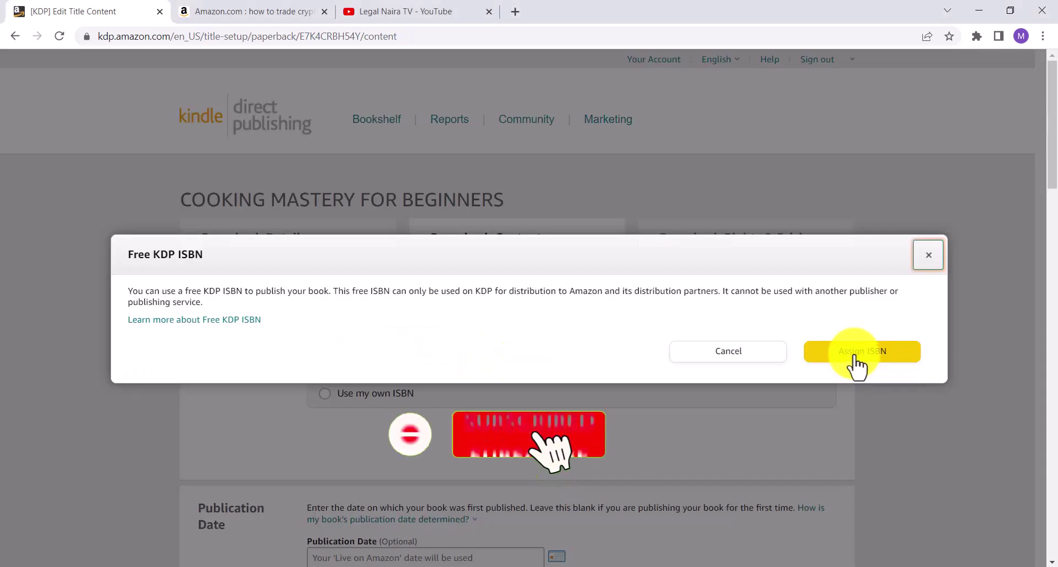
left_click(852, 357)
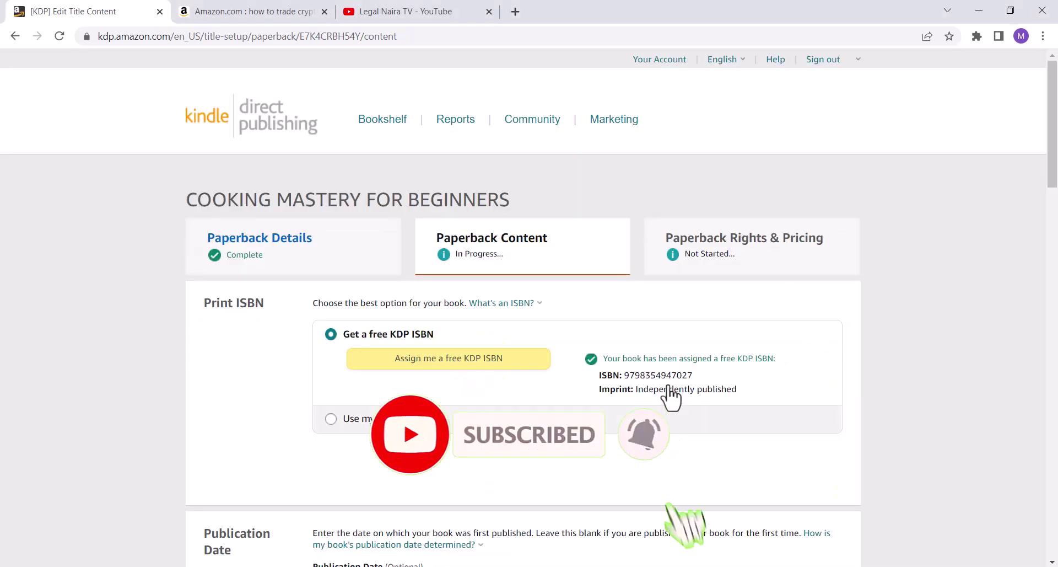
Go through the print options and set the paperback's trim size to 8.5 x 11 in
scroll(648, 366, "down", 5)
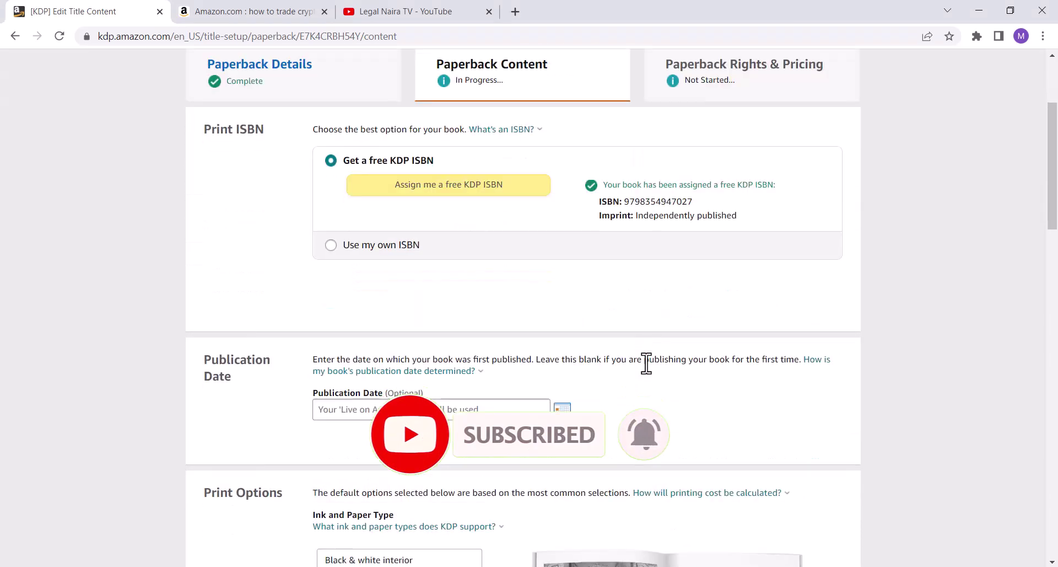
scroll(646, 363, "down", 4)
scroll(415, 307, "up", 1)
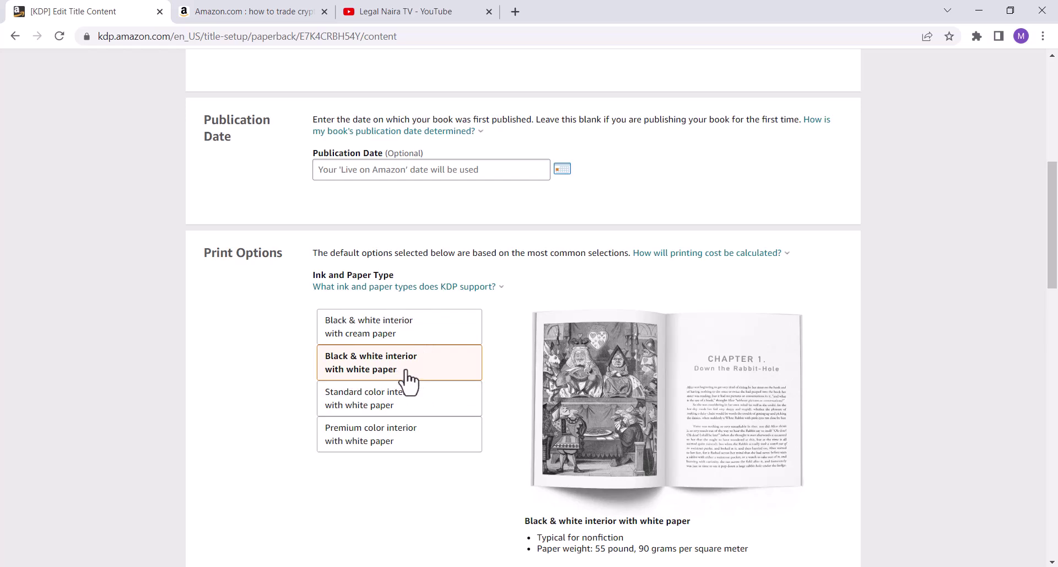
scroll(413, 379, "down", 5)
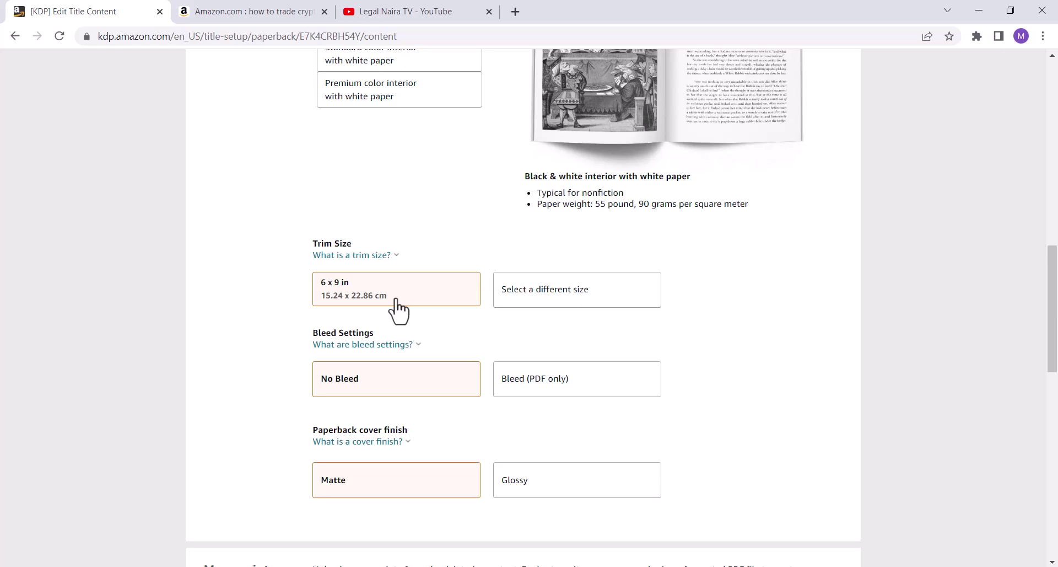
left_click(557, 298)
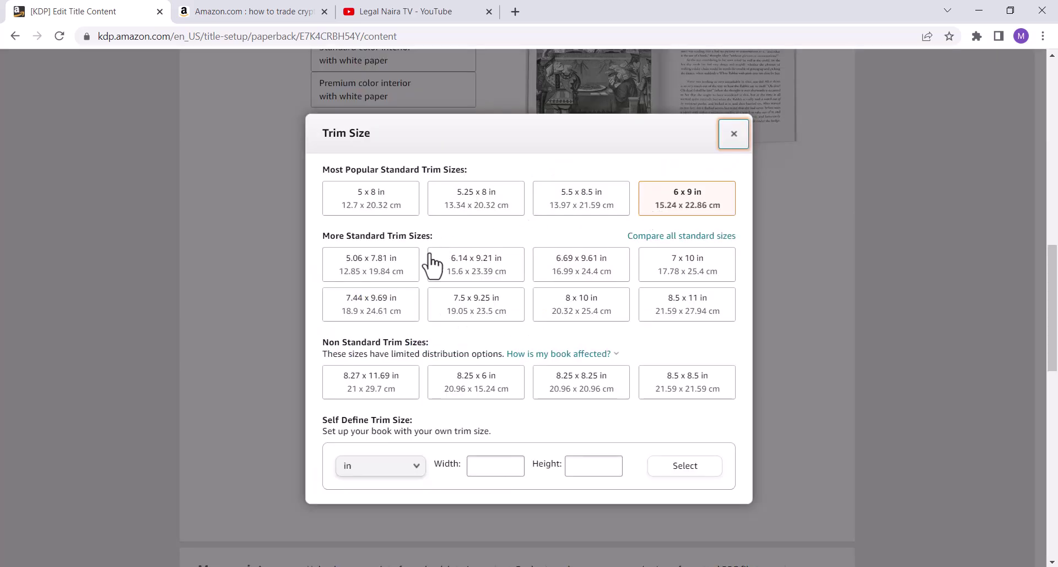
left_click(683, 312)
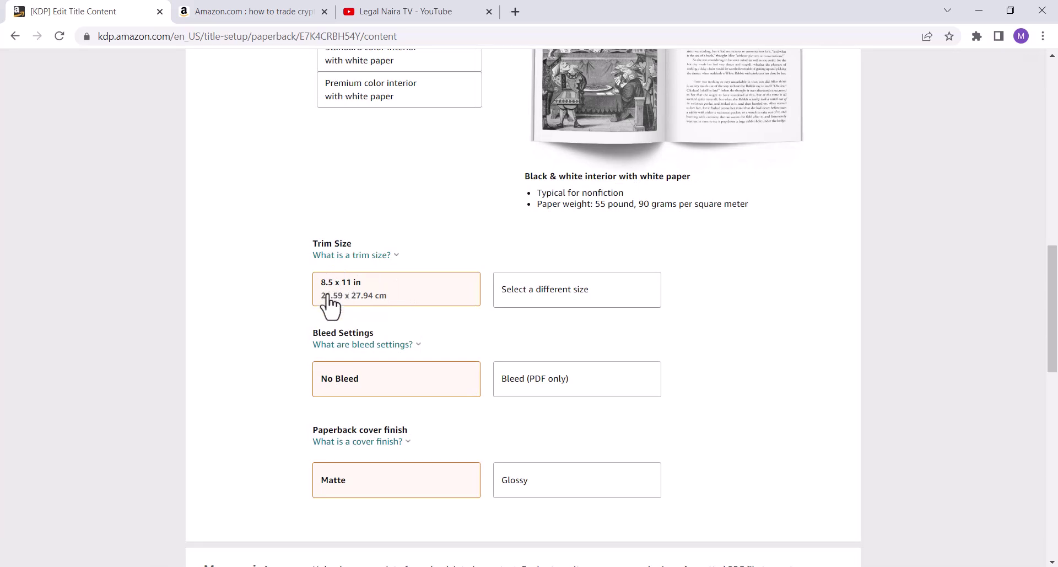
left_click(388, 345)
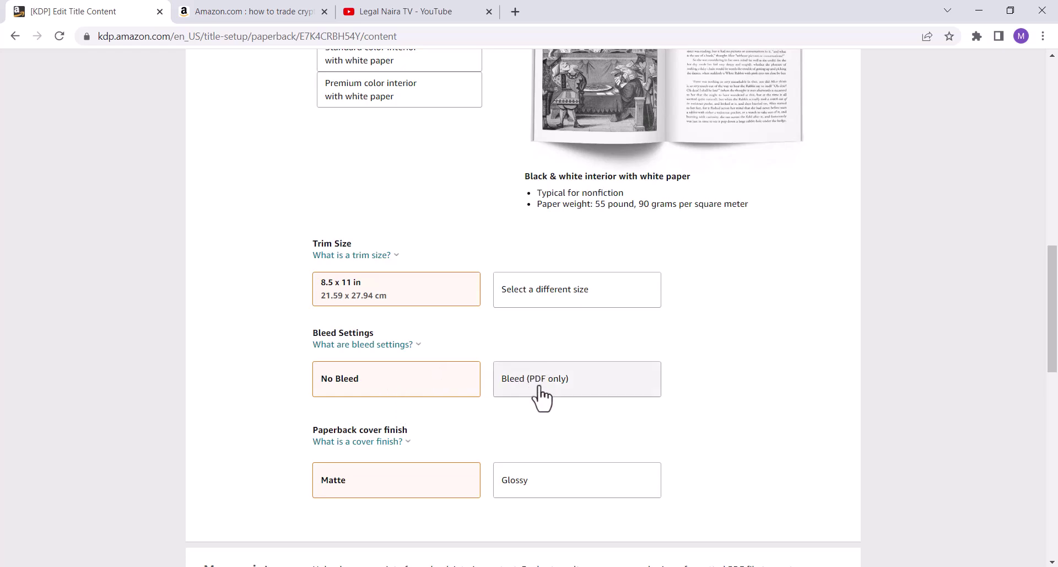
scroll(496, 391, "down", 1)
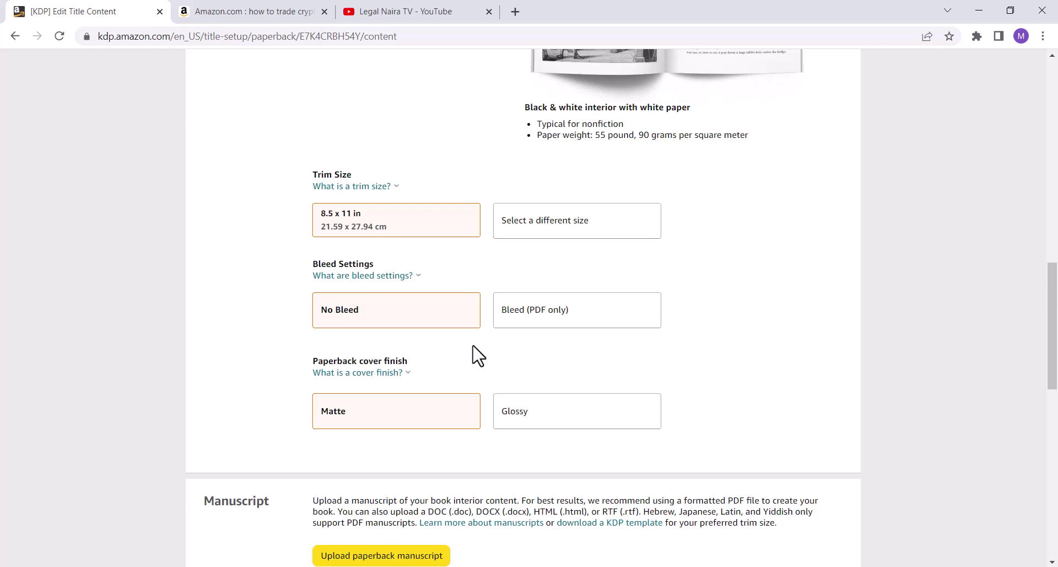
Upload the PDF file Cooking Mastery for beginners as the paperback manuscript
scroll(897, 149, "down", 5)
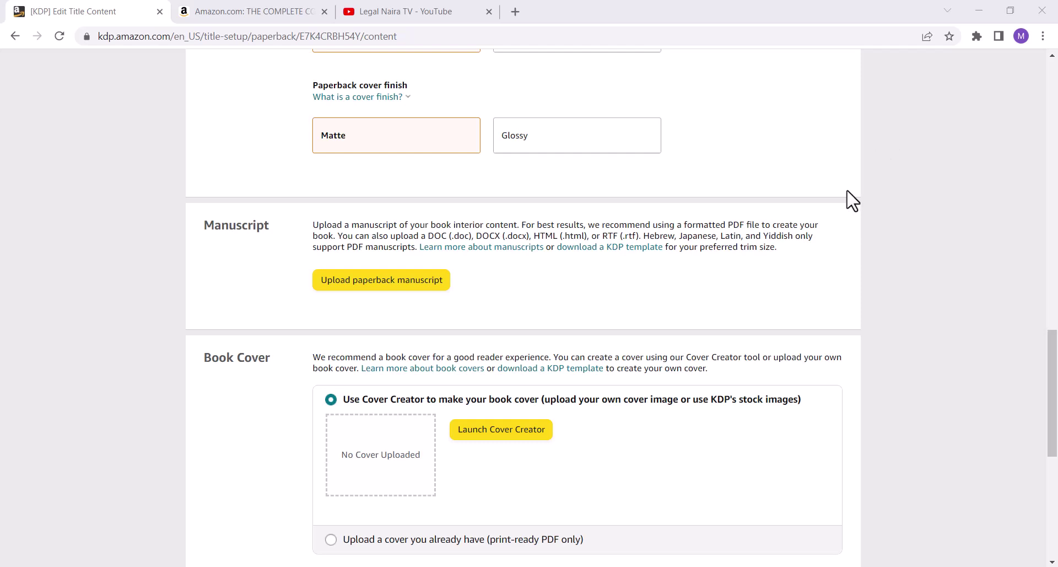
left_click(391, 297)
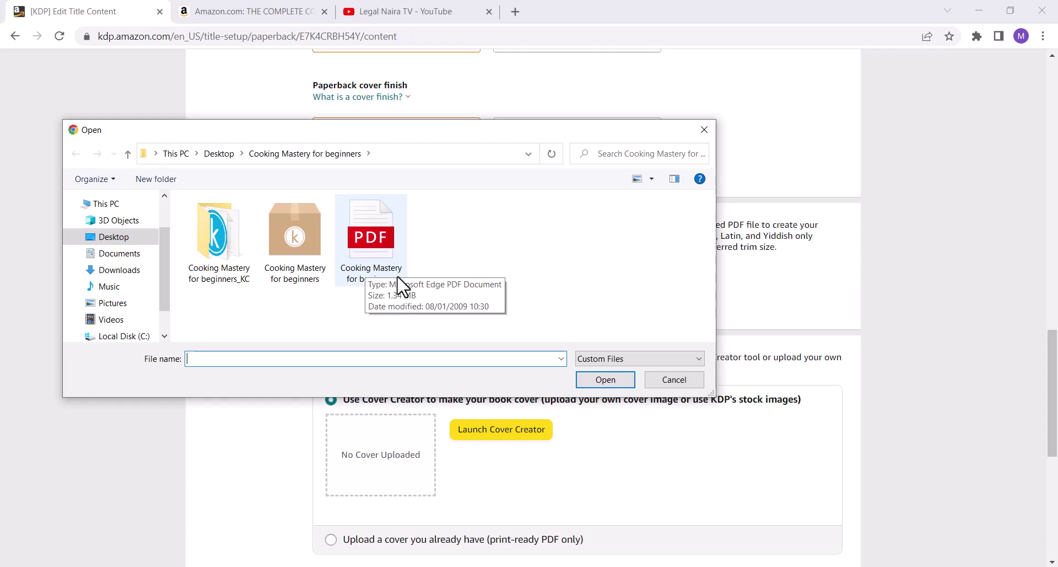
left_click(380, 249)
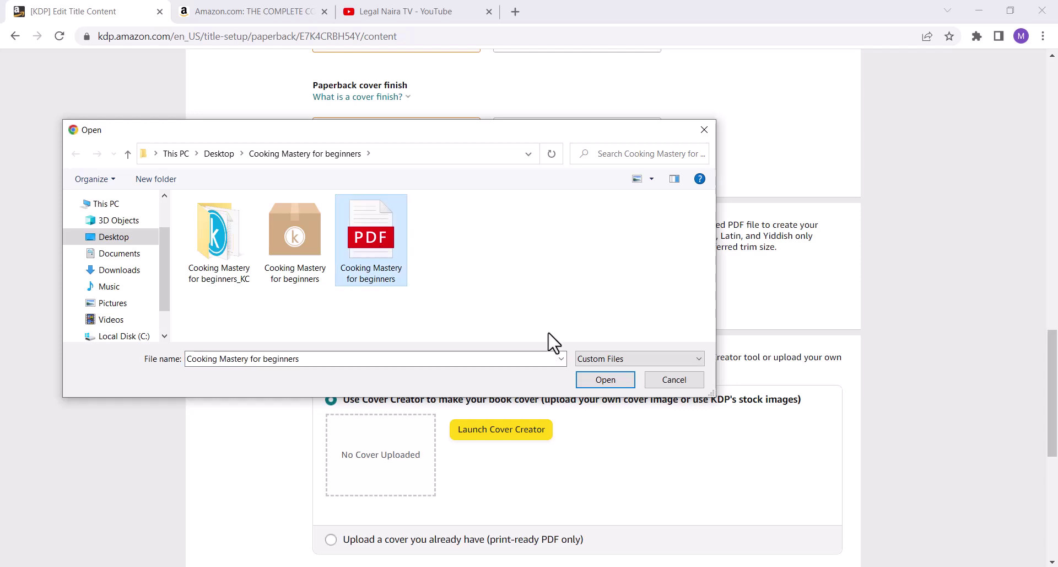
left_click(604, 385)
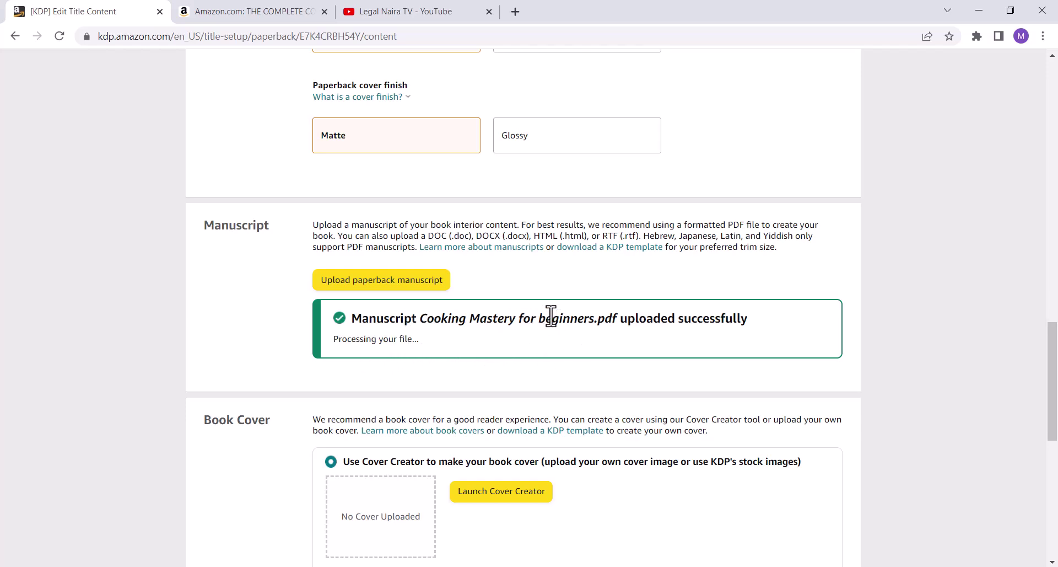
Launch Cover Creator and upload the Cooking Mastery for beginners image from the computer for the cover
scroll(562, 326, "down", 2)
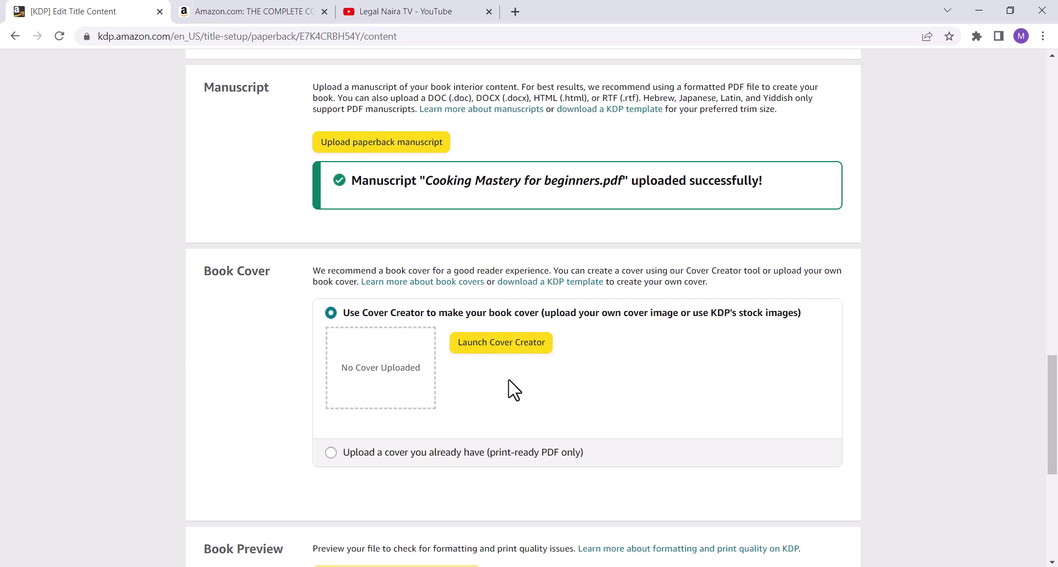
left_click(512, 348)
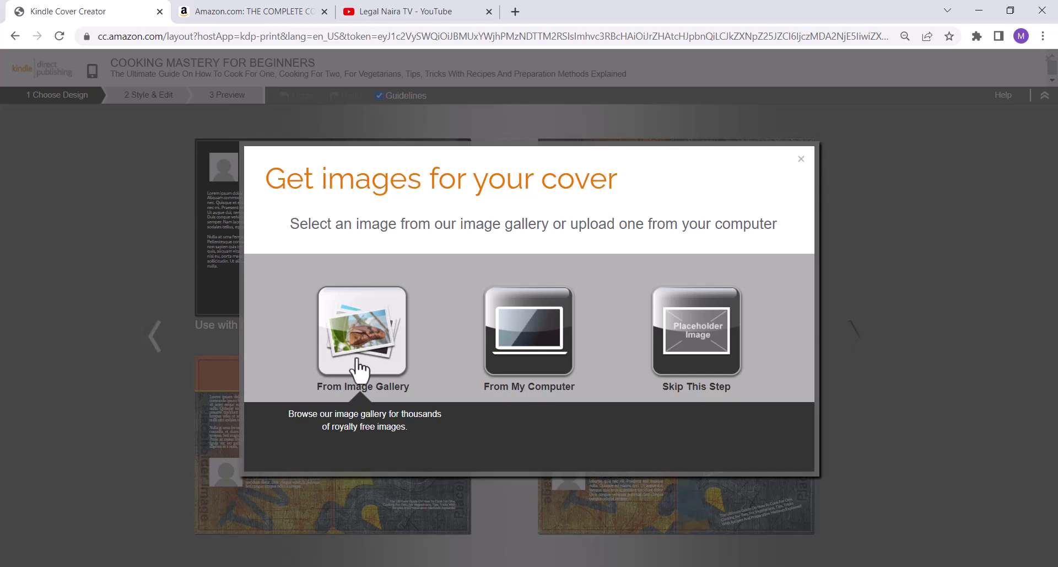
left_click(529, 338)
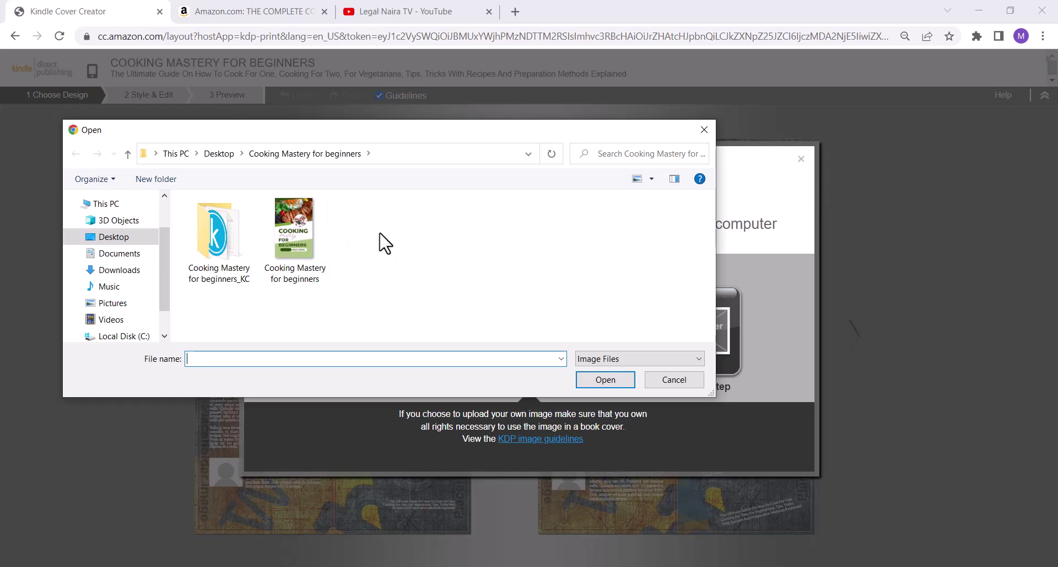
double_click(303, 237)
Choose the "Use with front cover image" design for the cover
mouse_move(570, 359)
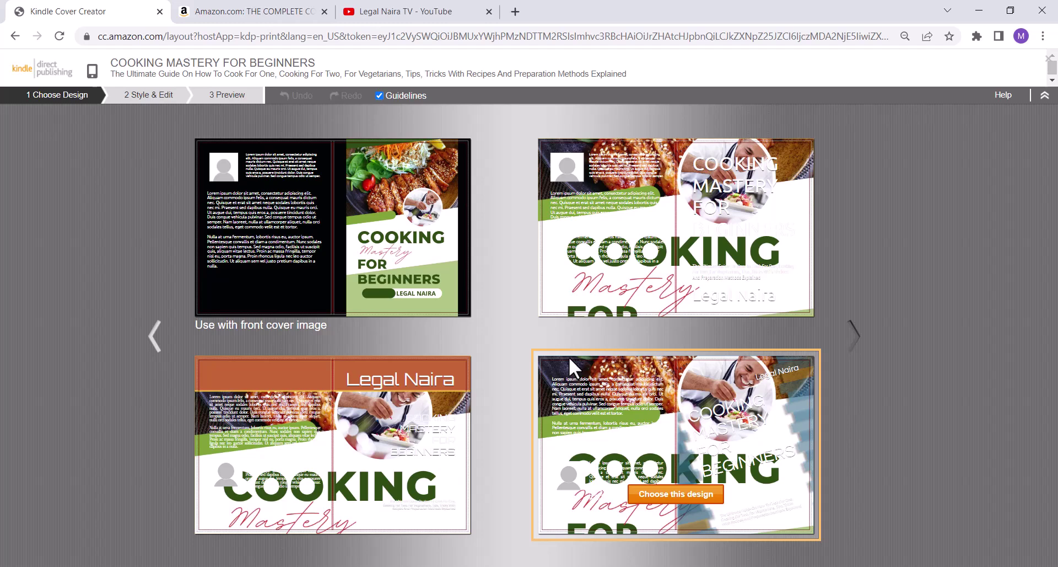
mouse_move(335, 236)
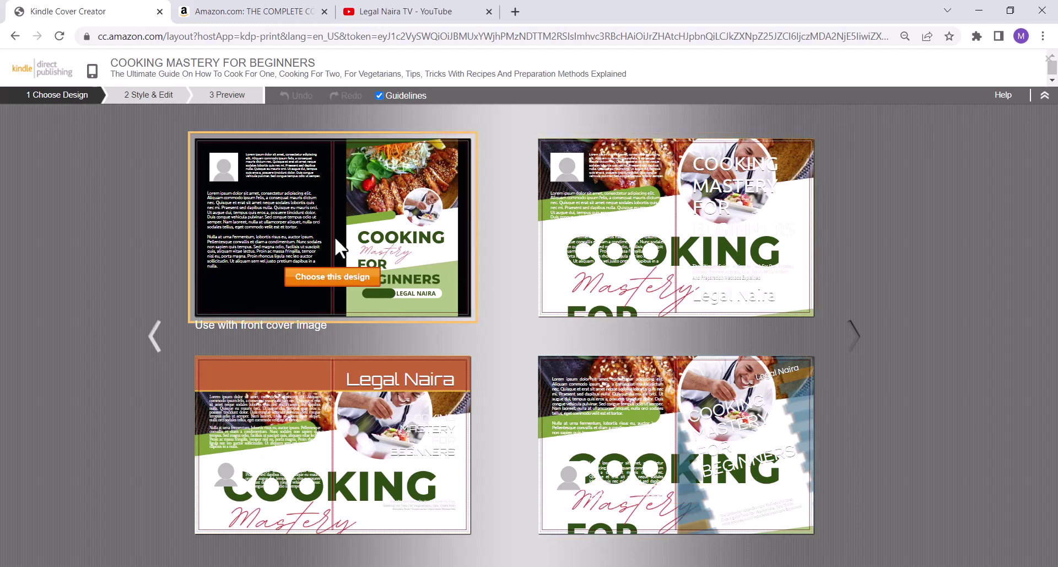
left_click(337, 281)
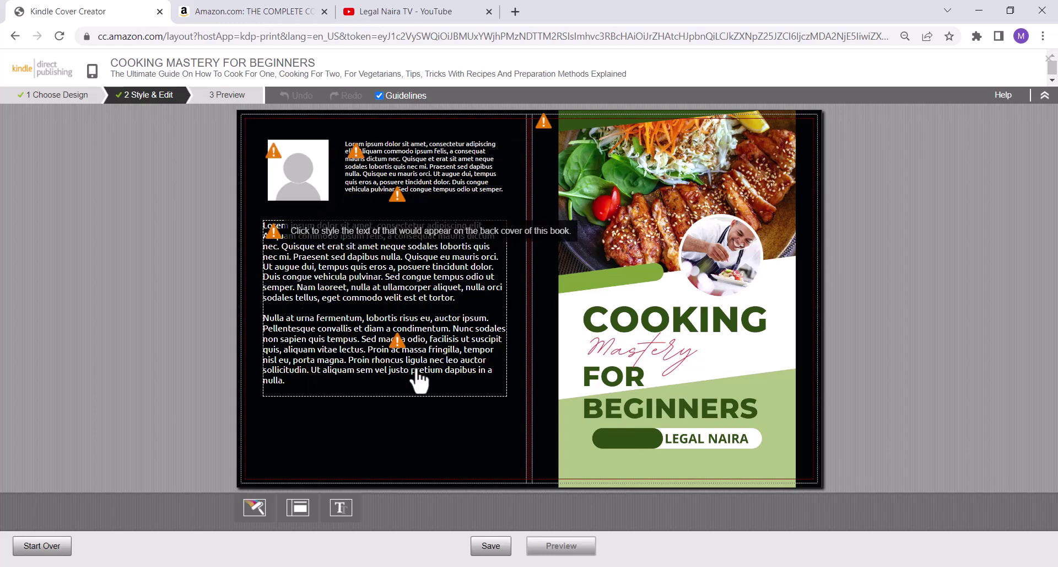
Apply the last cover layout, with one back-cover text block and no author photo, and clear its placeholder text
left_click(300, 510)
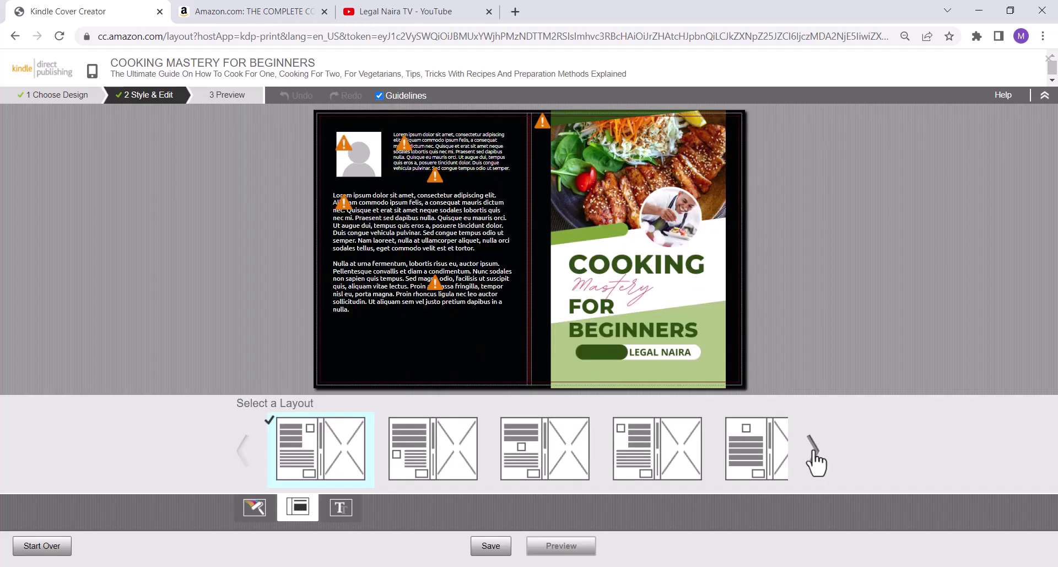
left_click(812, 447)
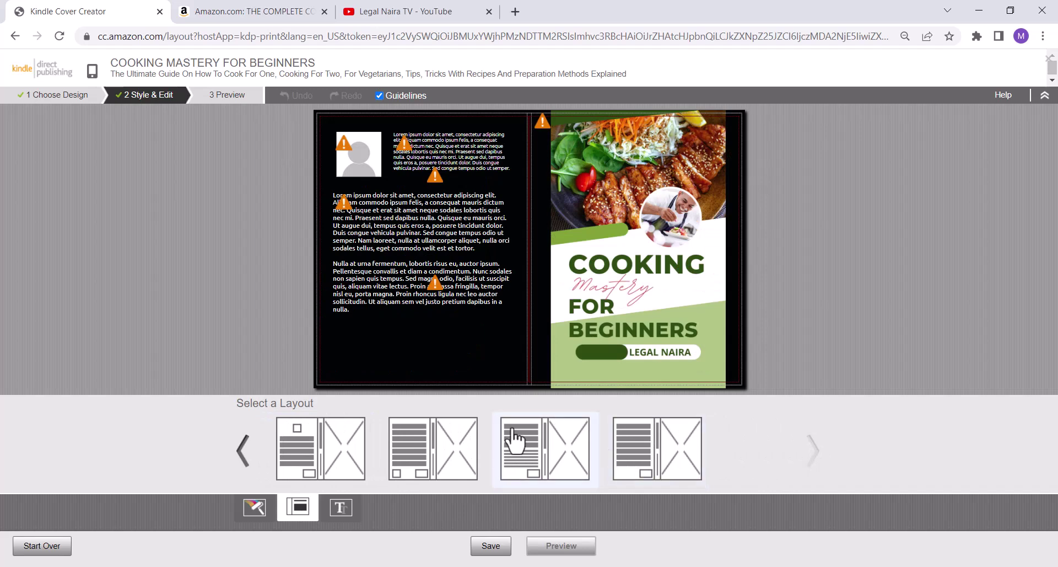
left_click(656, 457)
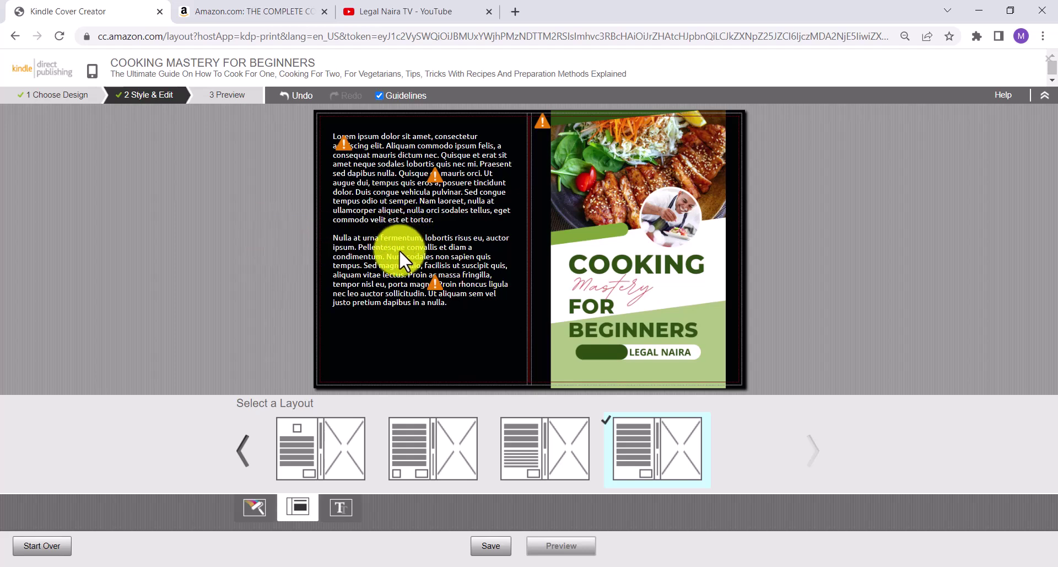
left_click(402, 266)
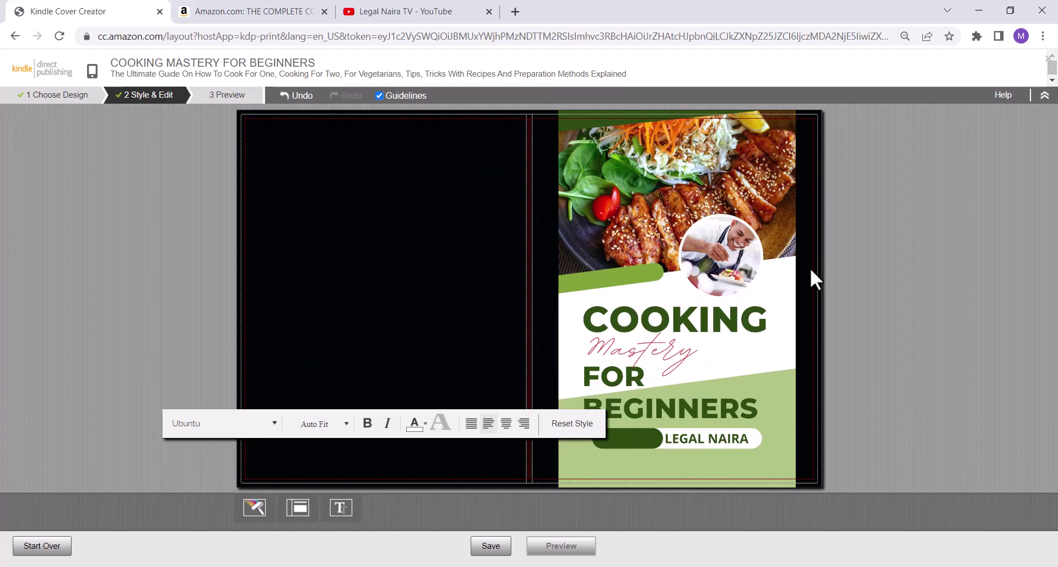
left_click(867, 267)
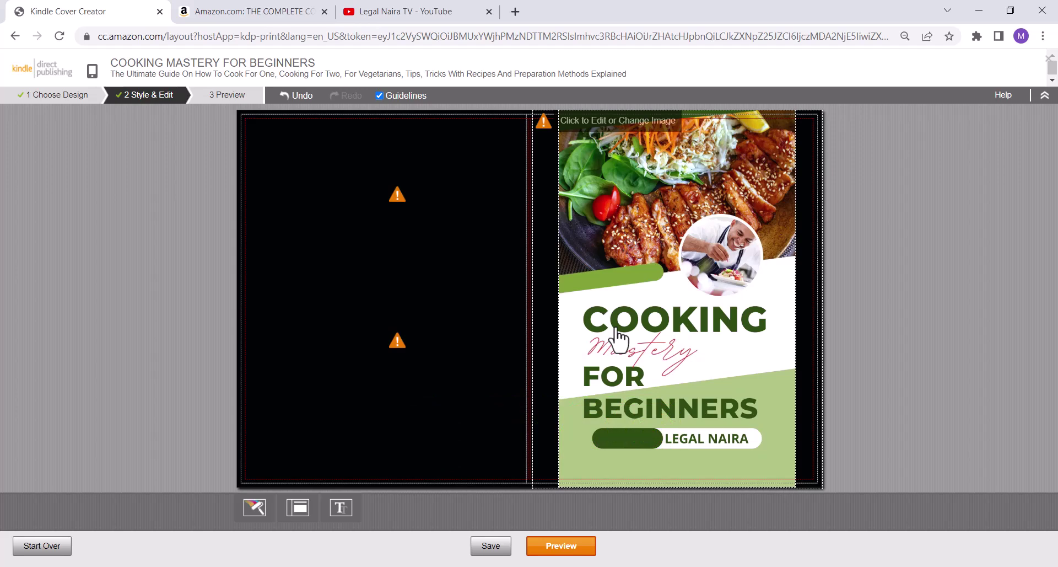
Scale the front cover image down to about 33.41% so it sits inside the cover guidelines
left_click(671, 294)
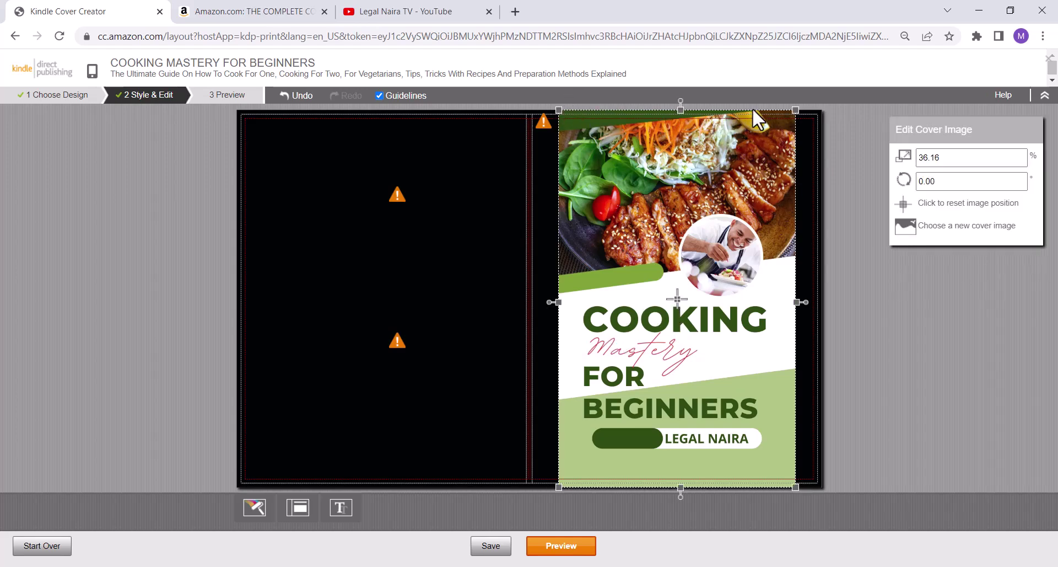
left_click_drag(795, 110, 782, 113)
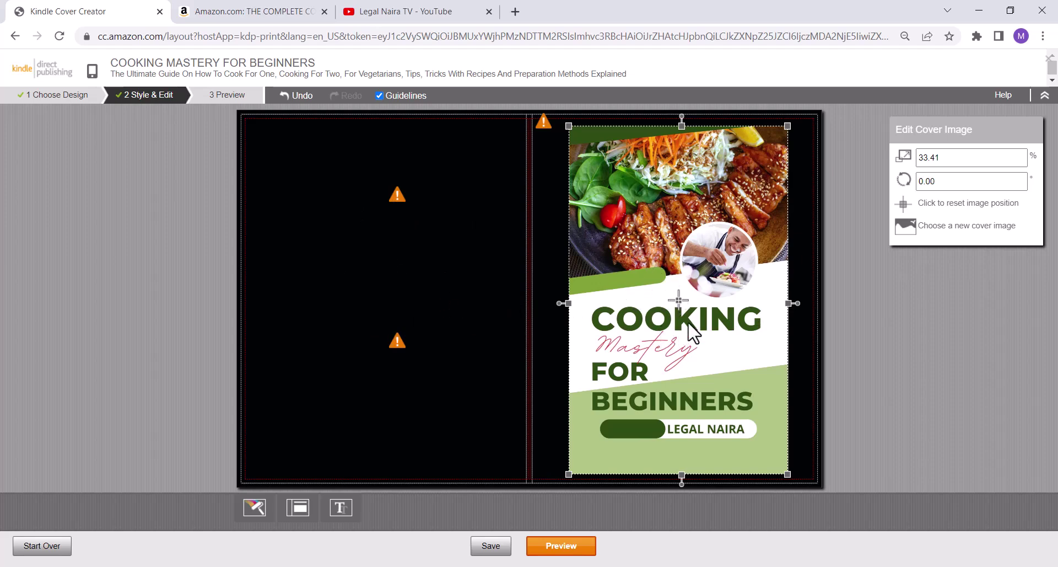
Change the cover's background color from the custom color palette to white
left_click(262, 509)
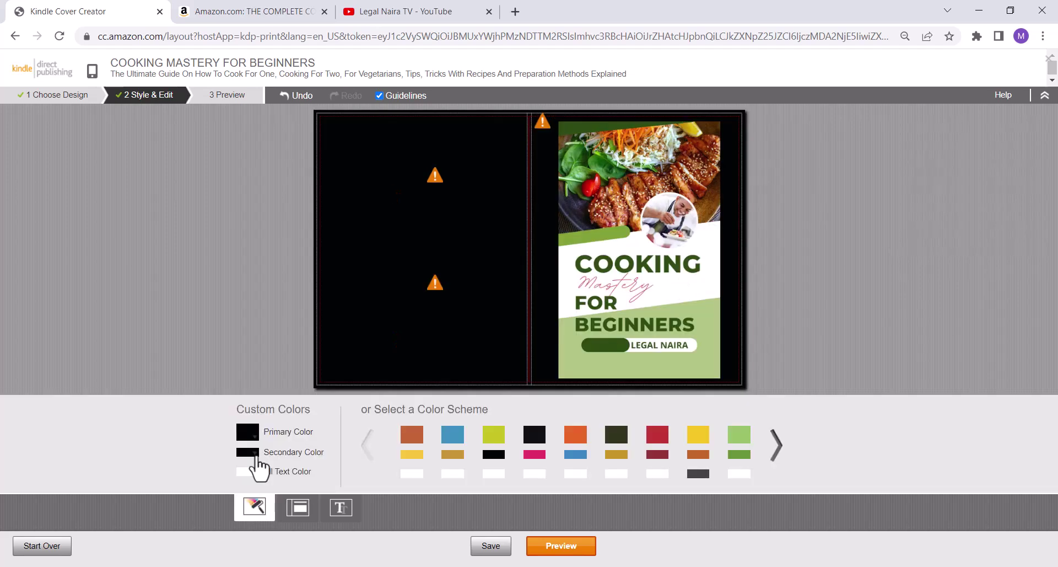
left_click(253, 459)
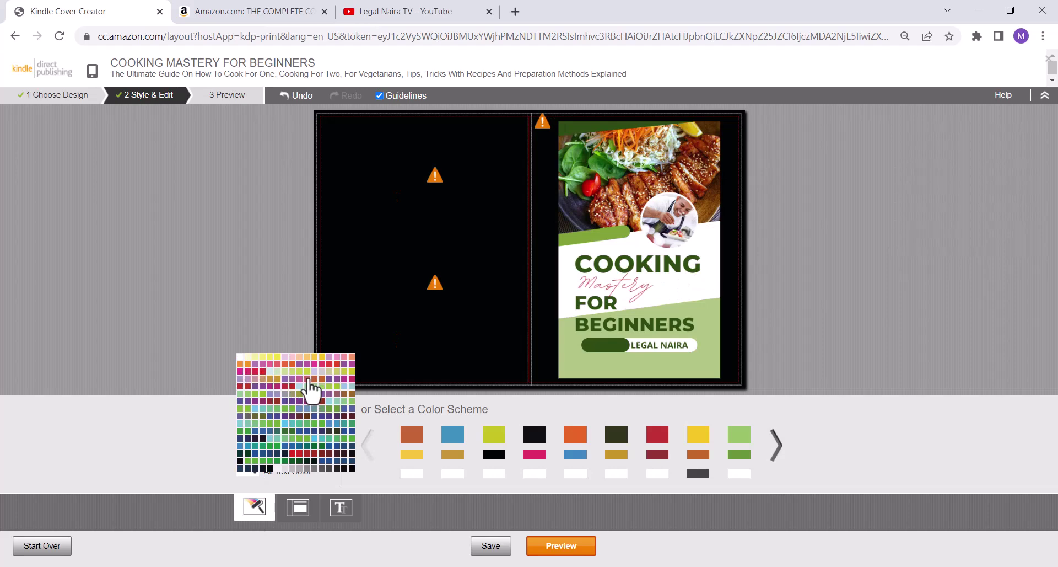
left_click(302, 375)
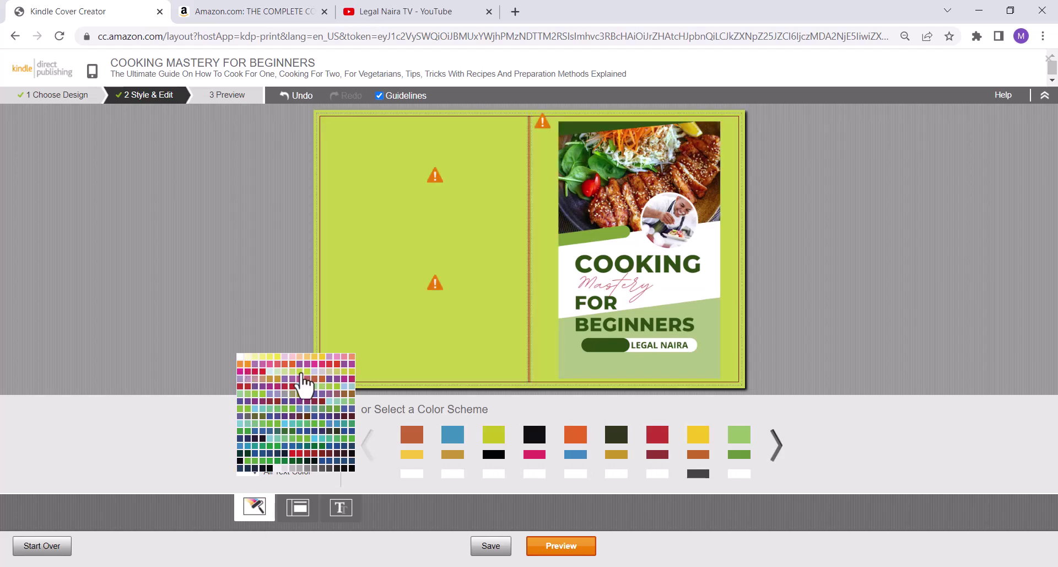
left_click(270, 379)
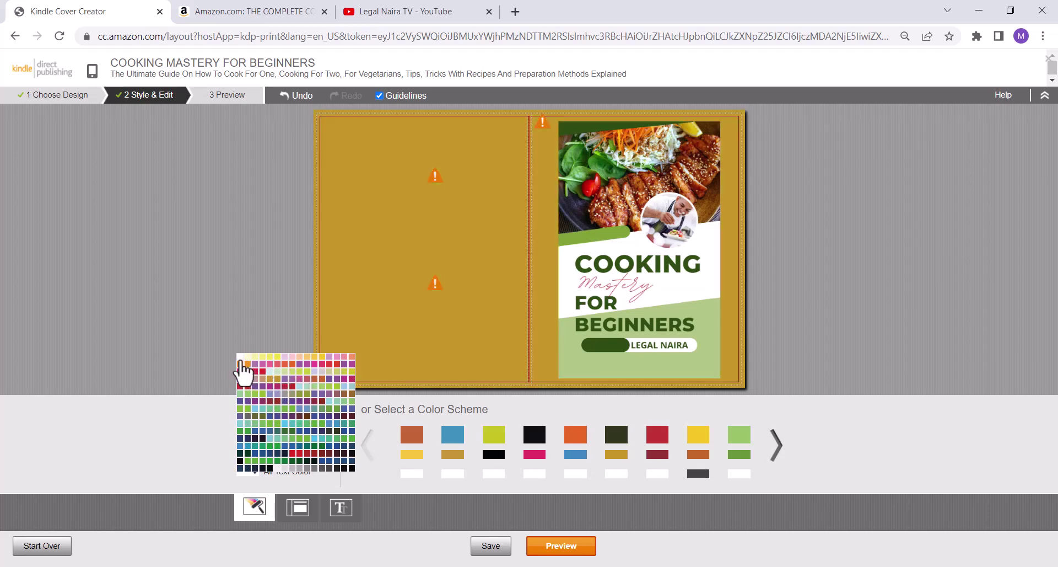
left_click(240, 357)
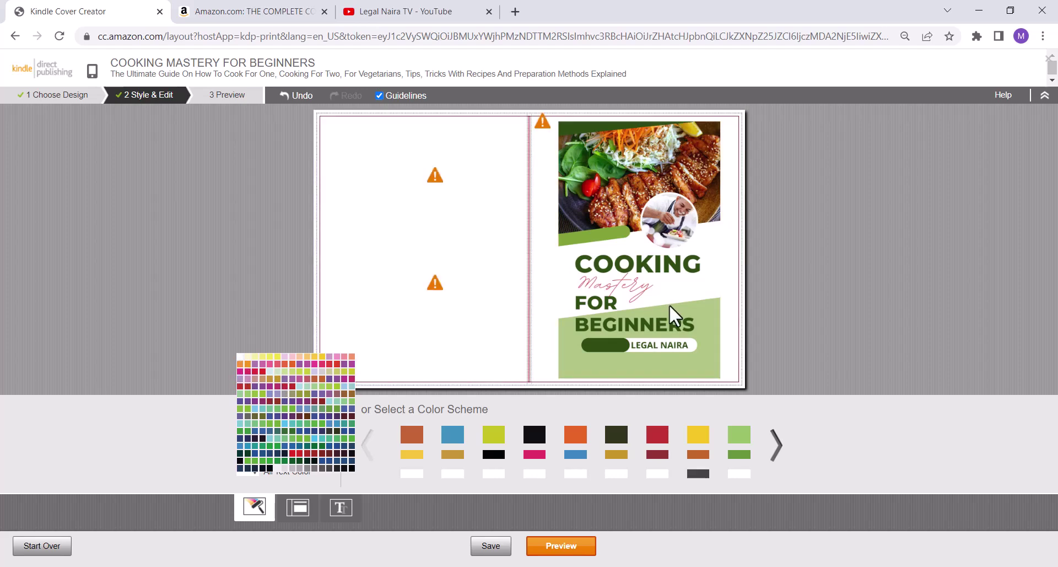
left_click(277, 220)
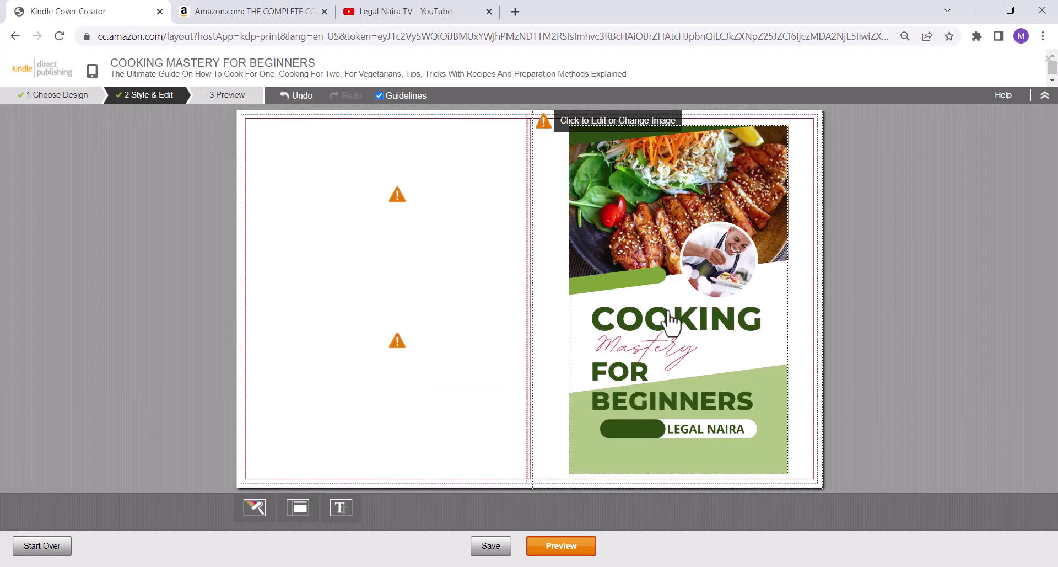
Set the back-cover text color to green and enter "EASY RECIPES TO GUIDE YOU THROOUGH COOKING"
left_click(418, 279)
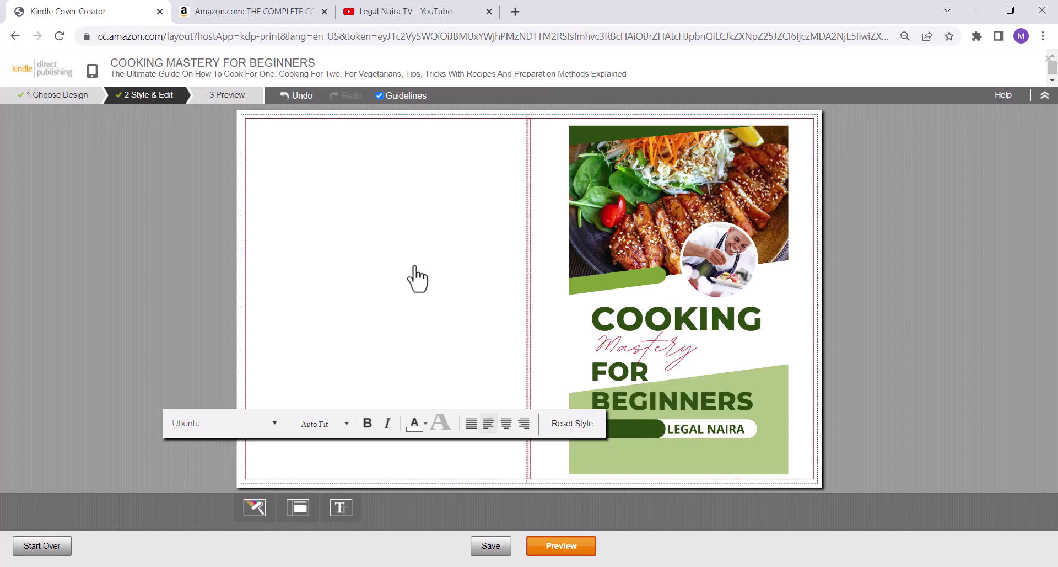
left_click(427, 430)
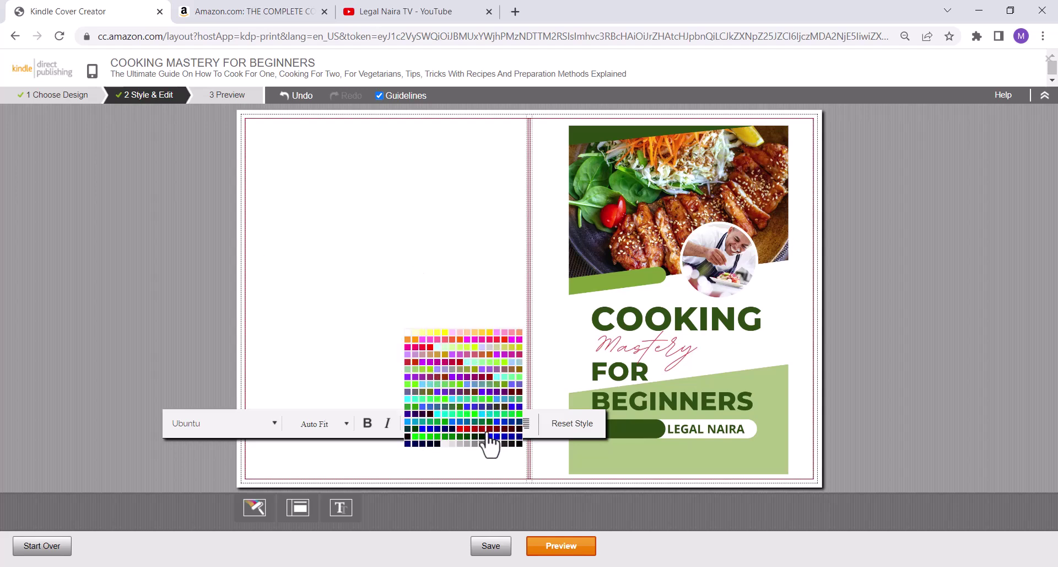
left_click(451, 437)
type("RE")
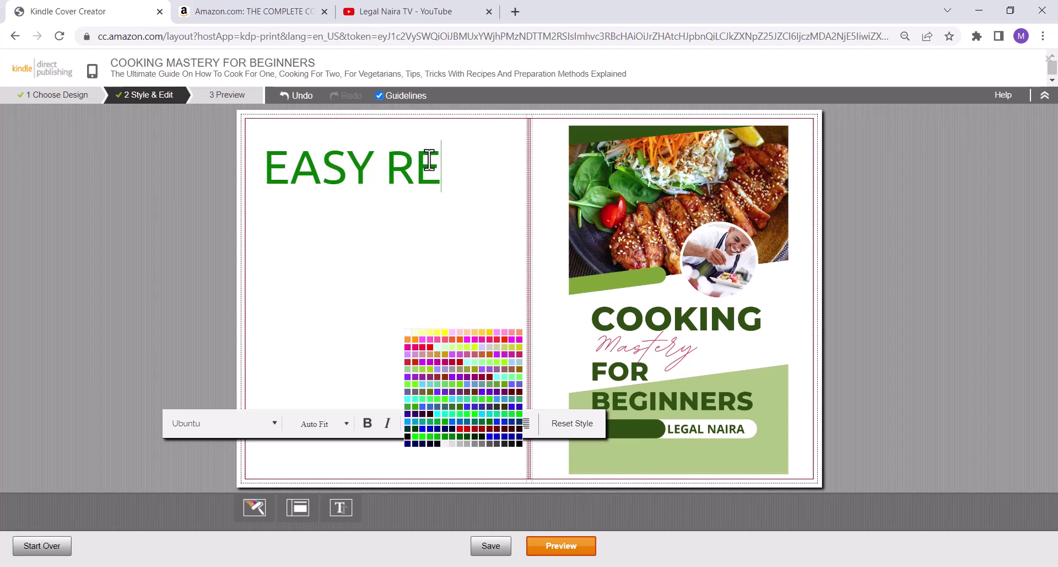
type("CIPES TO GUID")
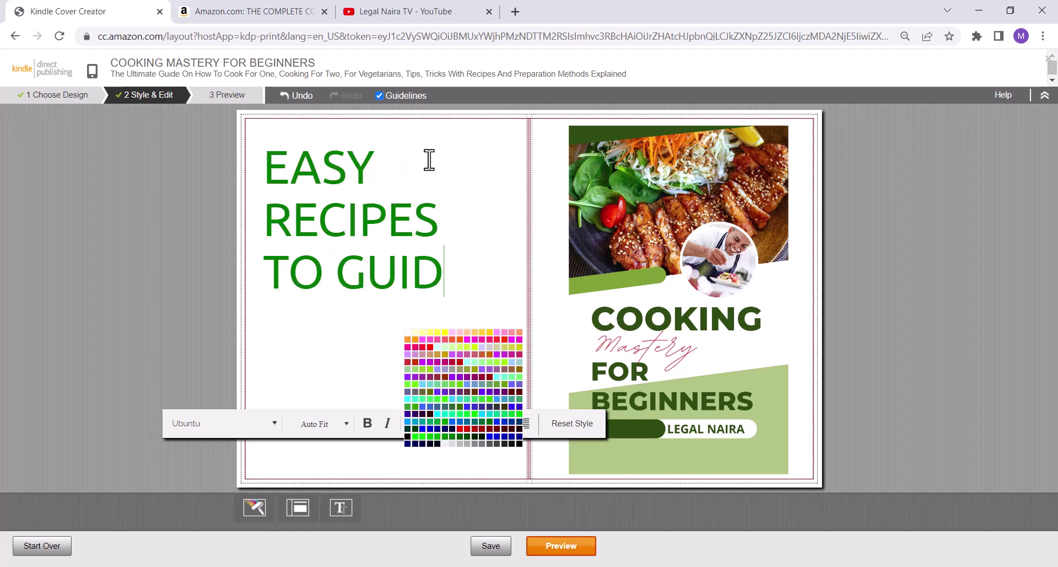
type("E YOU THROOUGH COOKING")
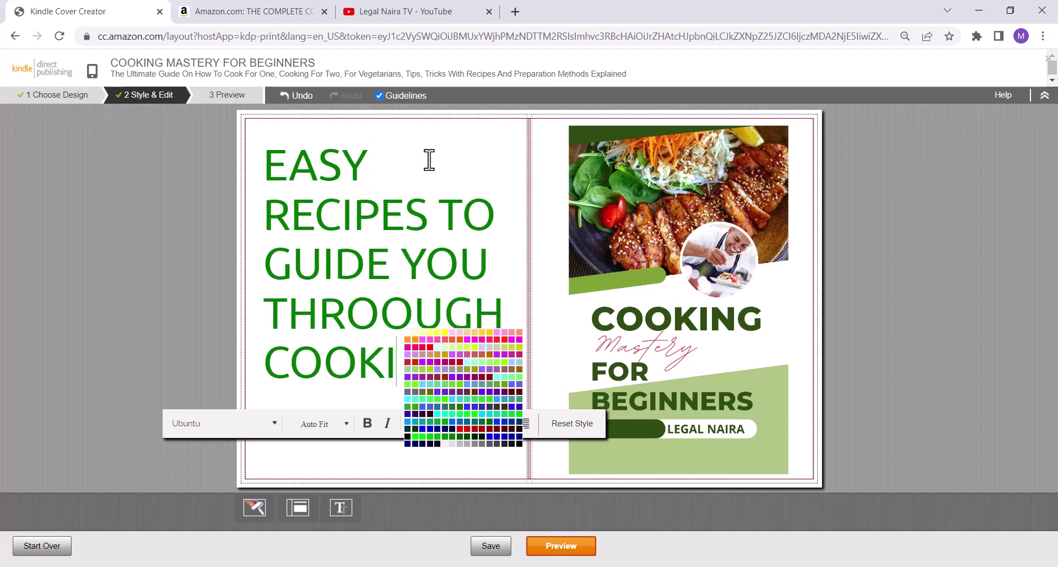
left_click(217, 297)
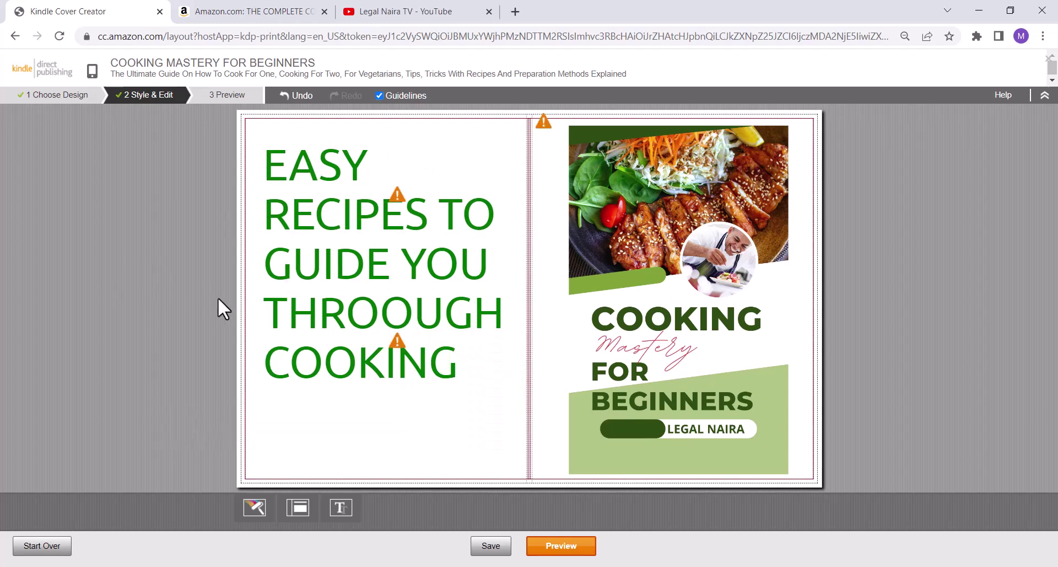
Insert "70" after "EASY" in the back-cover text and correct the misspelled word to "THROUGH"
left_click(439, 311)
left_click(395, 173)
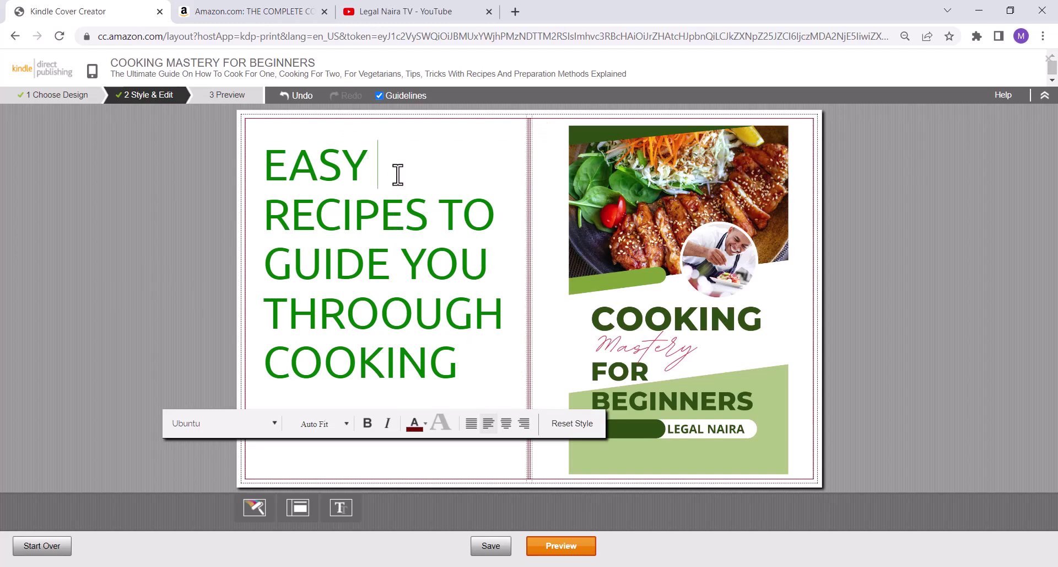
type("70")
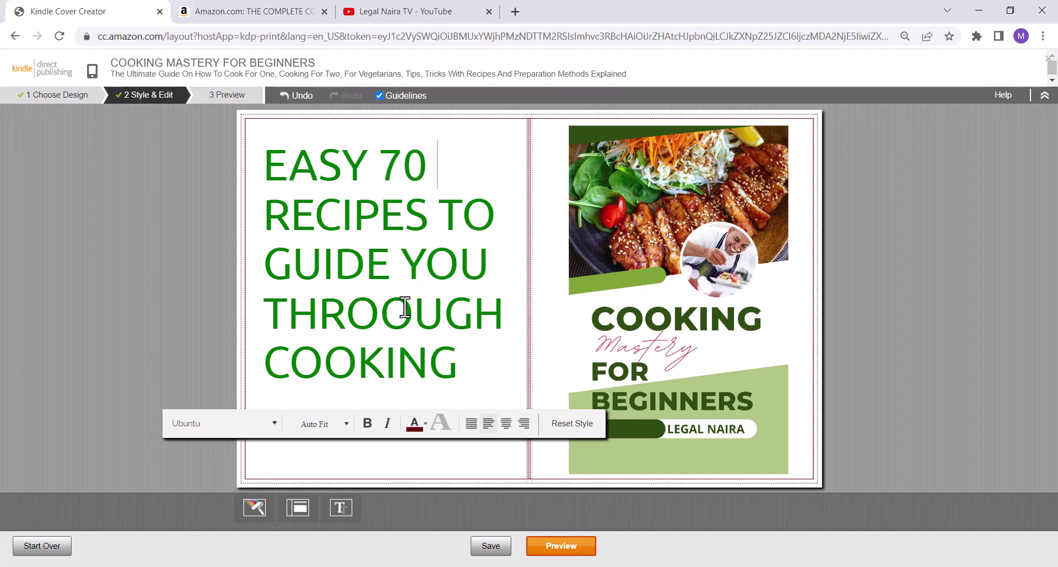
left_click(397, 329)
key("BackSpace")
left_click(236, 365)
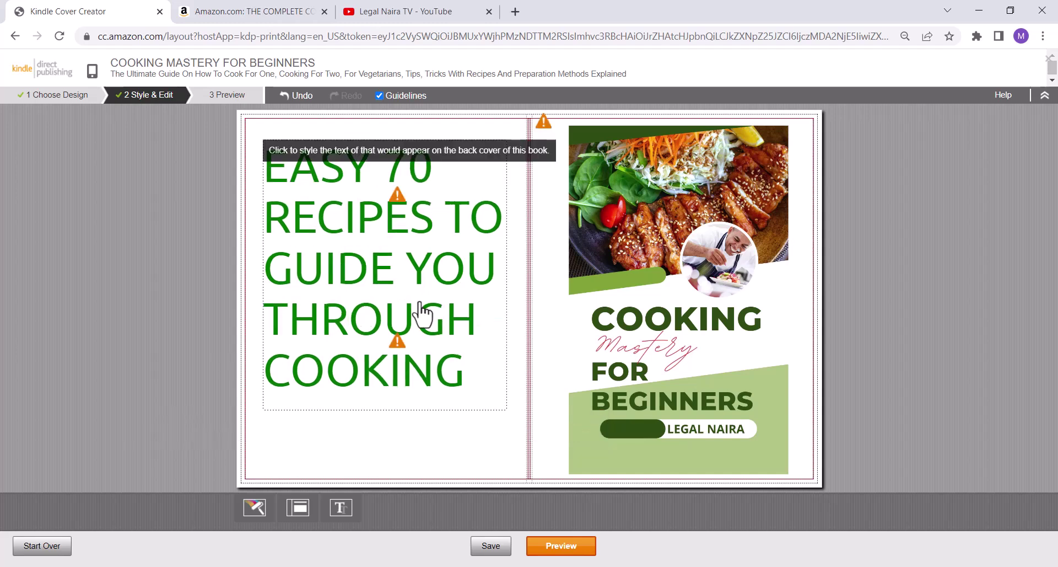
Shrink the front cover image slightly so it sits further inside the cover guidelines
left_click(683, 315)
mouse_move(790, 124)
left_mouse_down()
mouse_move(779, 212)
mouse_move(790, 122)
left_mouse_up()
left_click_drag(788, 475, 786, 471)
left_click(881, 404)
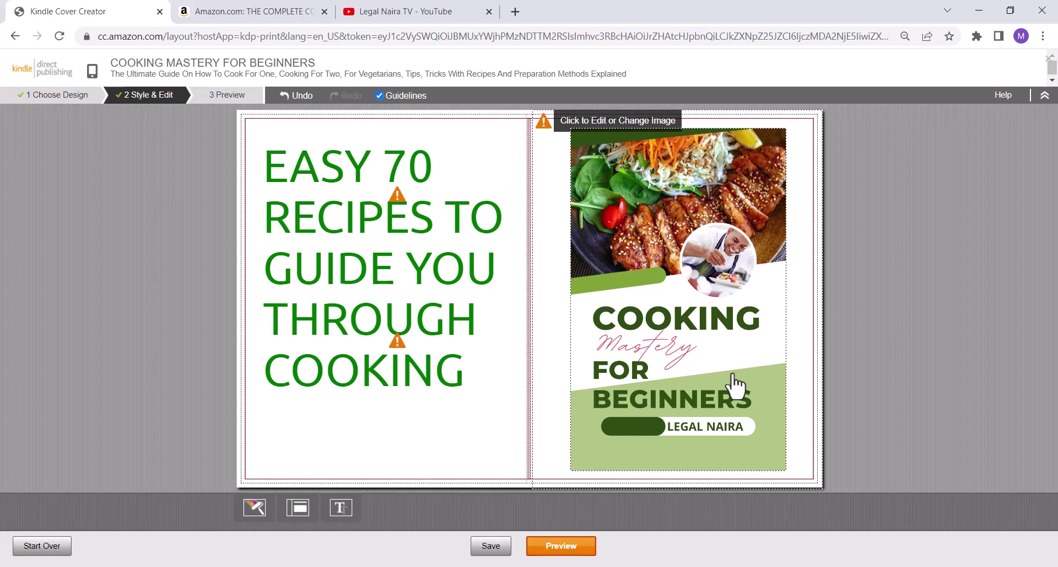
left_click(530, 232)
left_click(562, 315)
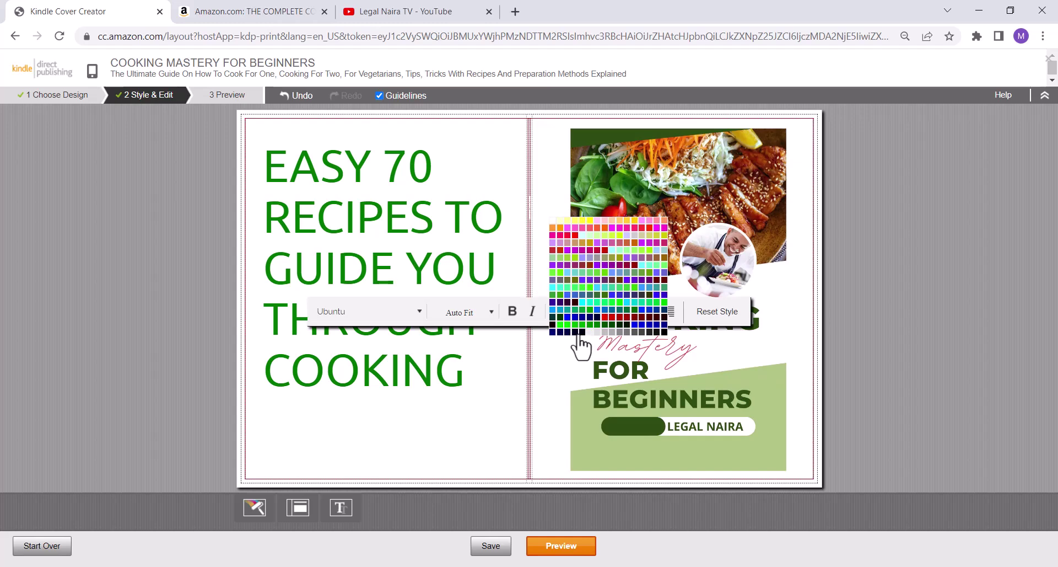
left_click(528, 385)
left_click(528, 384)
left_click(564, 500)
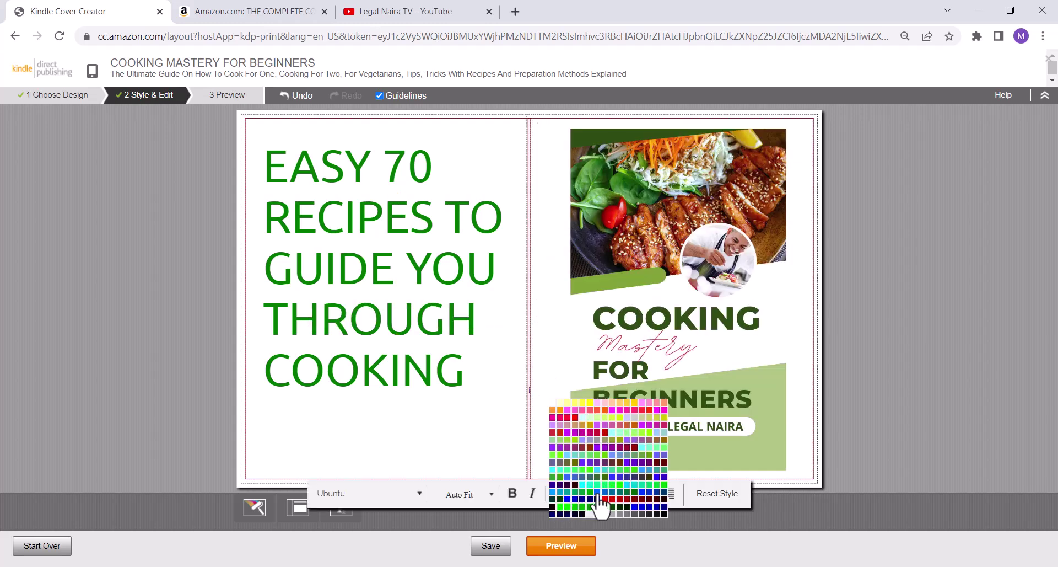
left_click(844, 373)
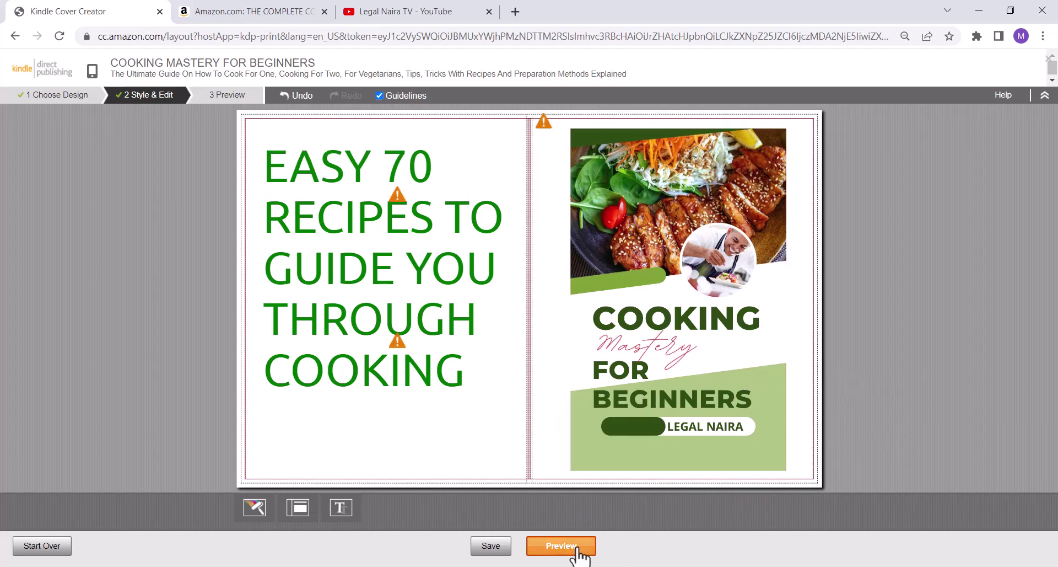
Preview the finished cover, and save and submit it to the paperback setup
left_click(560, 549)
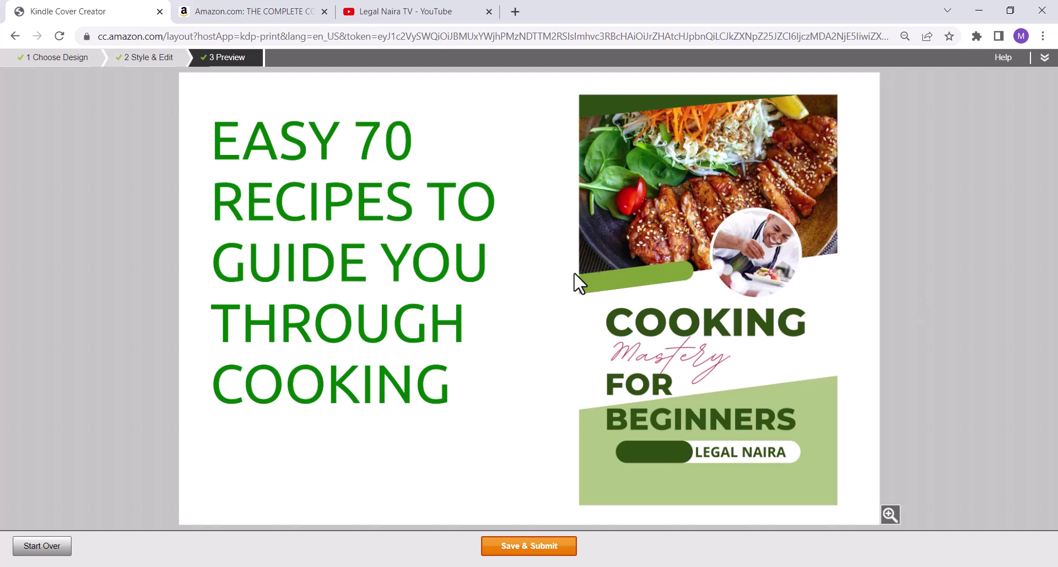
left_click(538, 546)
Check the manuscript and cover upload status on the paperback content page, and launch the print previewer
scroll(614, 380, "down", 4)
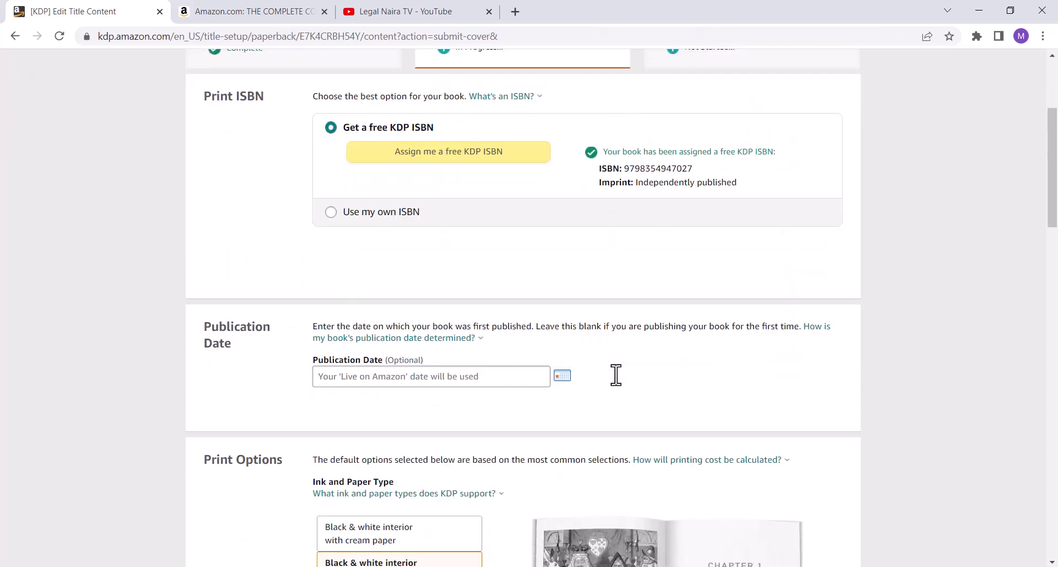
scroll(616, 374, "down", 10)
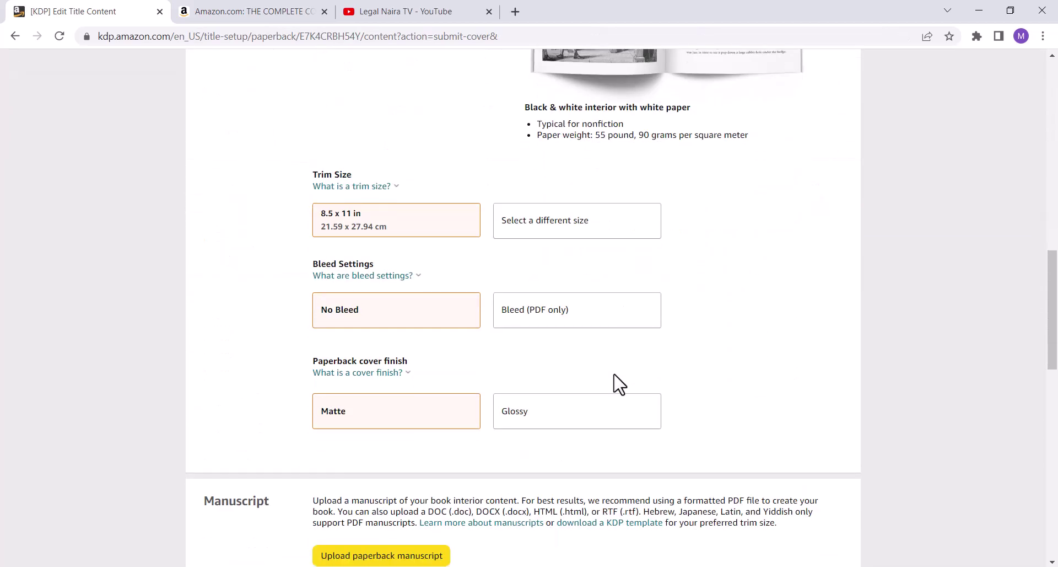
scroll(618, 383, "down", 9)
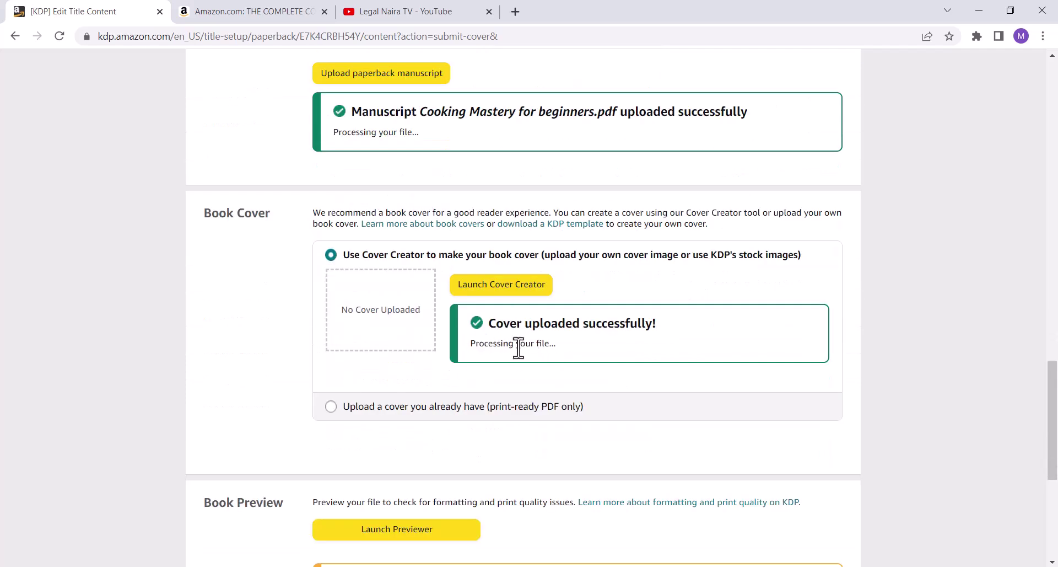
scroll(623, 354, "up", 1)
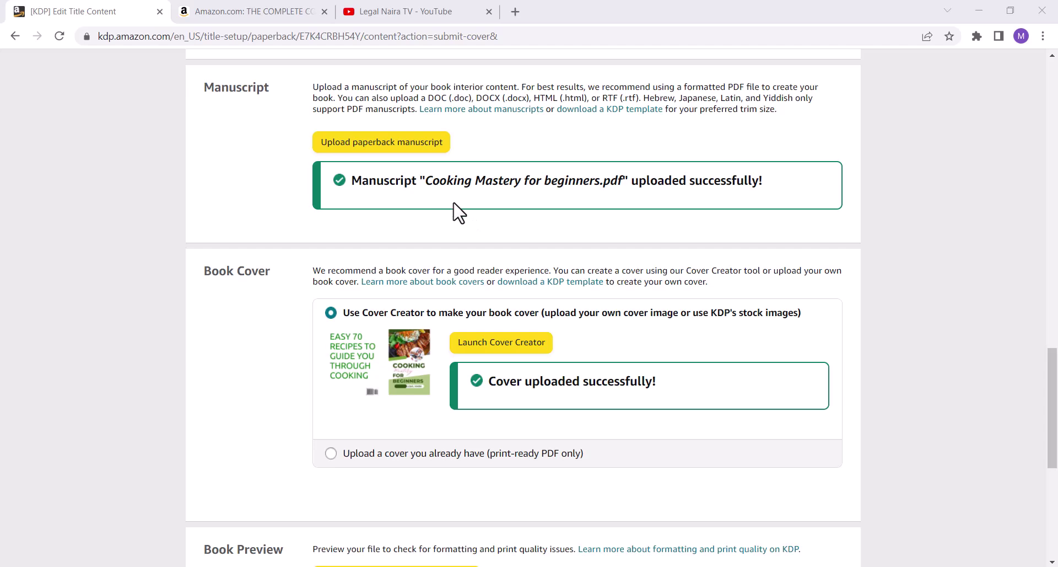
scroll(499, 285, "down", 3)
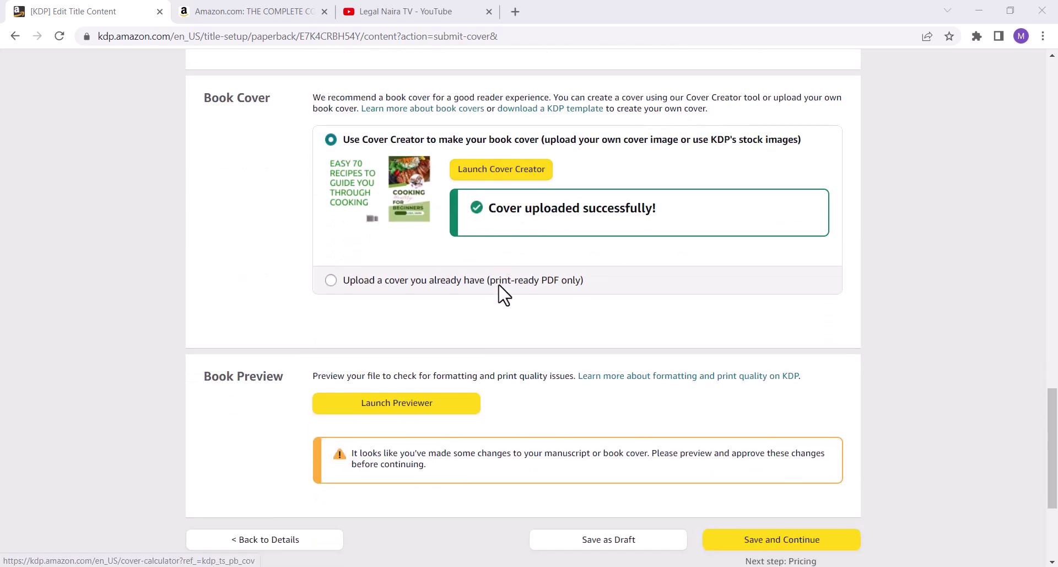
scroll(498, 286, "down", 2)
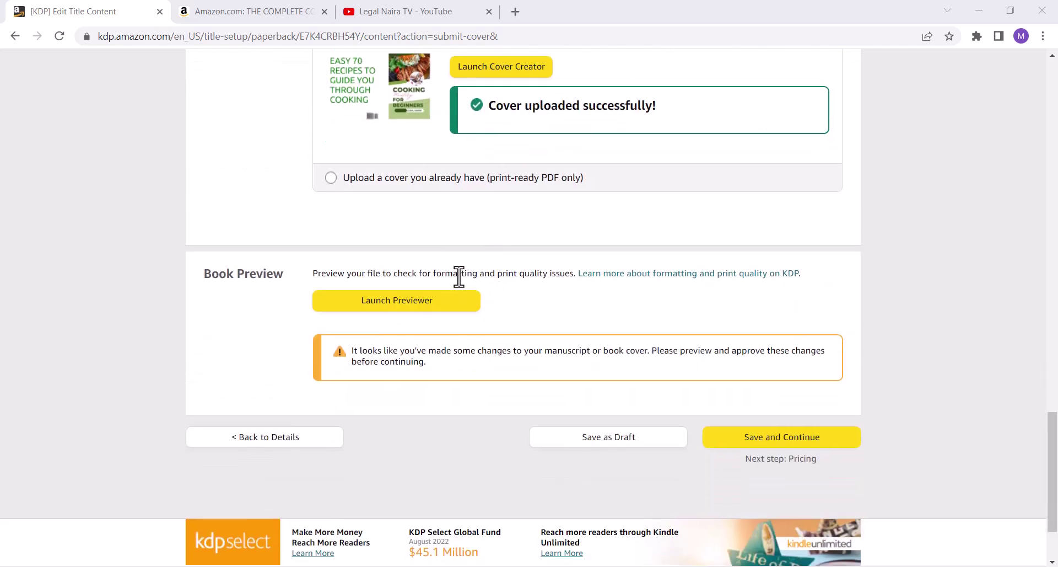
left_click(414, 302)
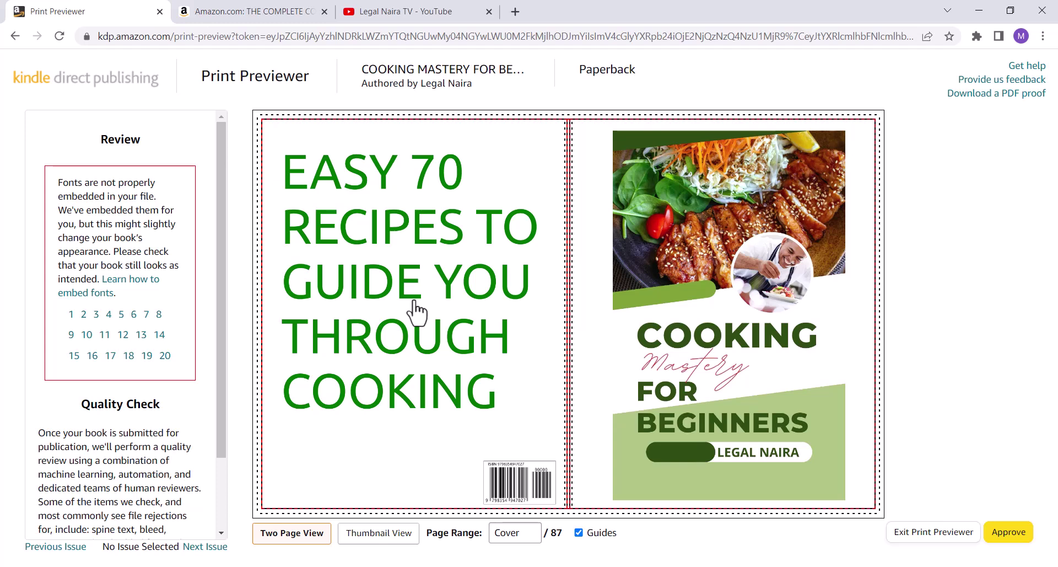
Examine the paperback's cover and all its interior pages as thumbnails, along with the quality-check notes
left_click(380, 534)
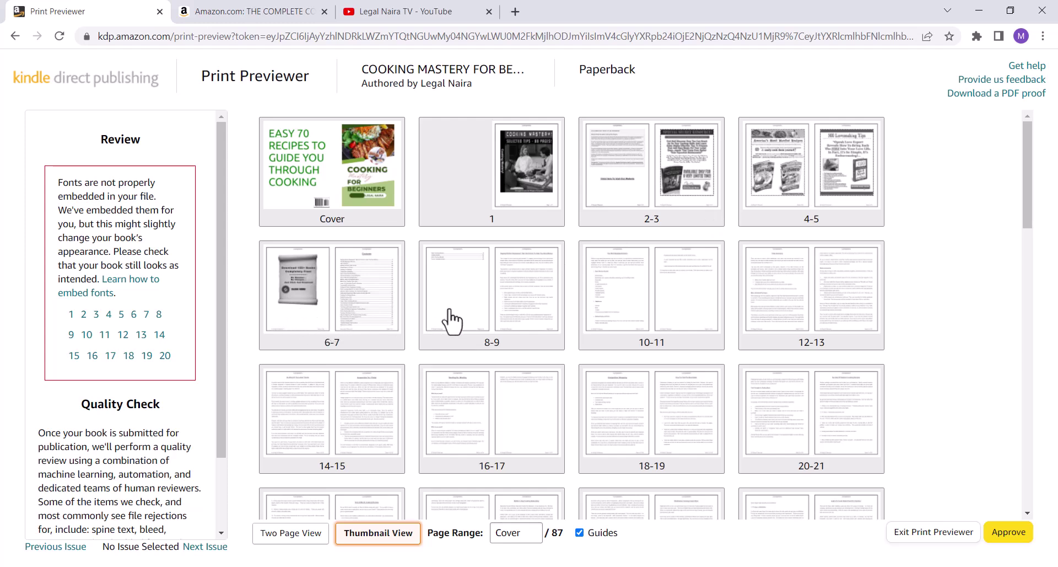
scroll(507, 334, "down", 4)
scroll(507, 336, "down", 8)
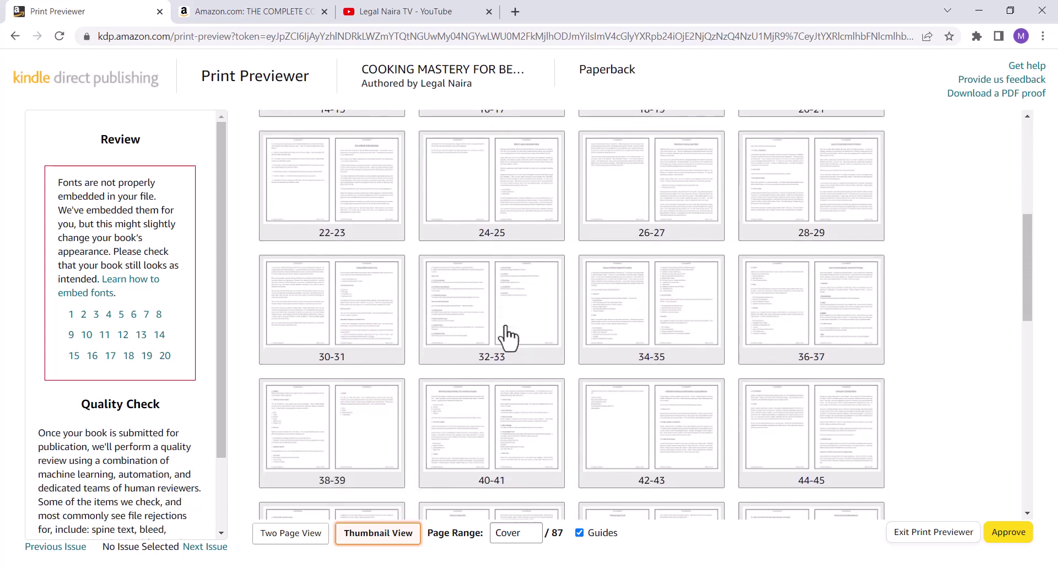
scroll(507, 342, "down", 8)
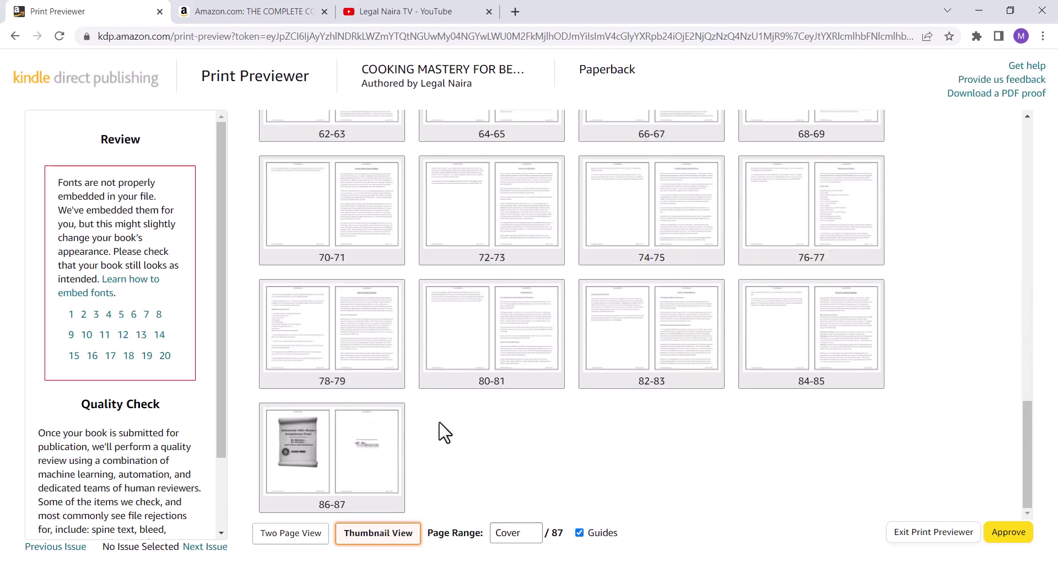
scroll(448, 411, "up", 1)
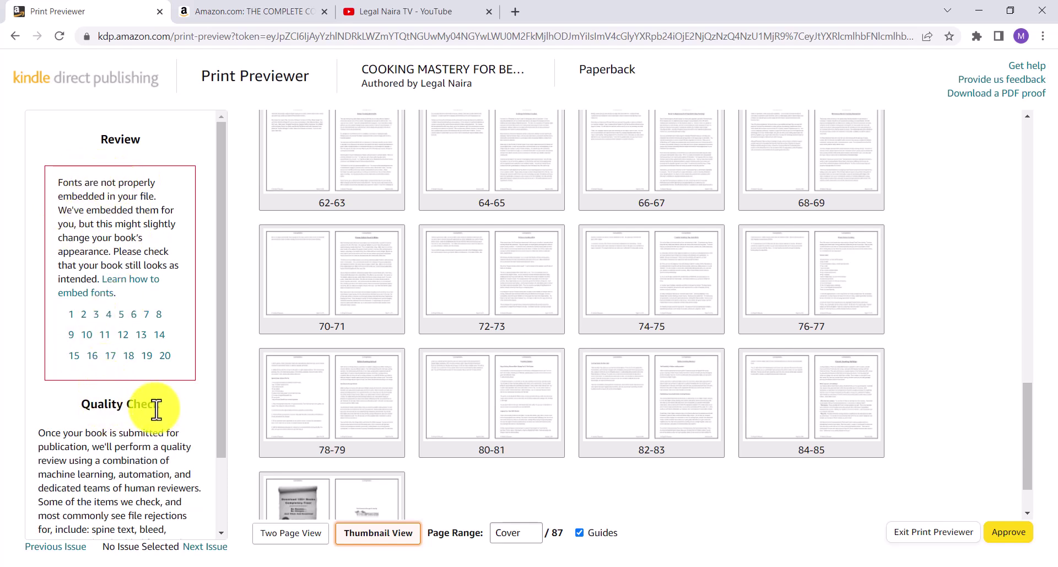
scroll(157, 408, "down", 1)
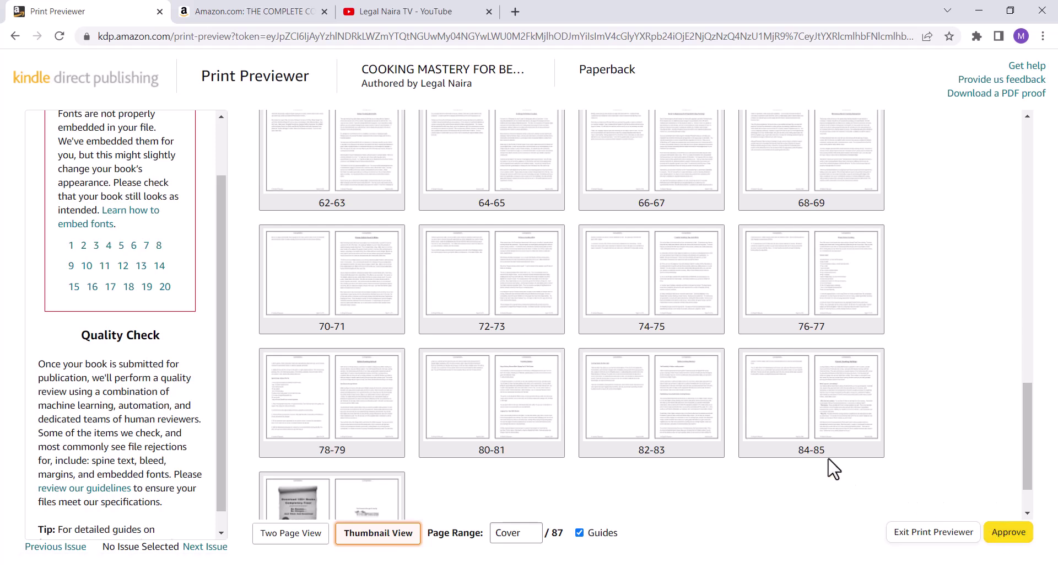
scroll(835, 468, "up", 9)
scroll(805, 396, "up", 9)
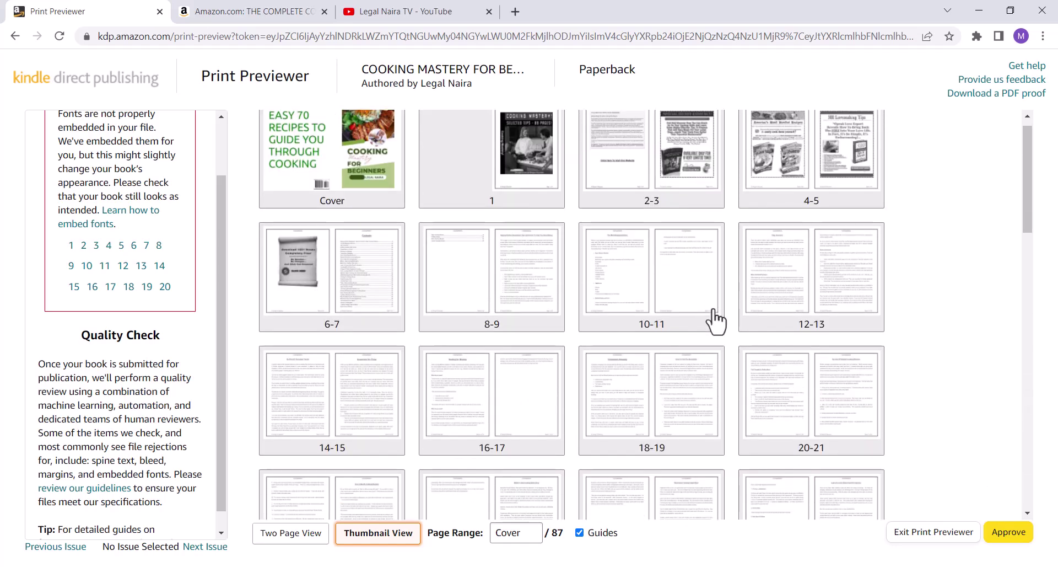
scroll(716, 321, "down", 8)
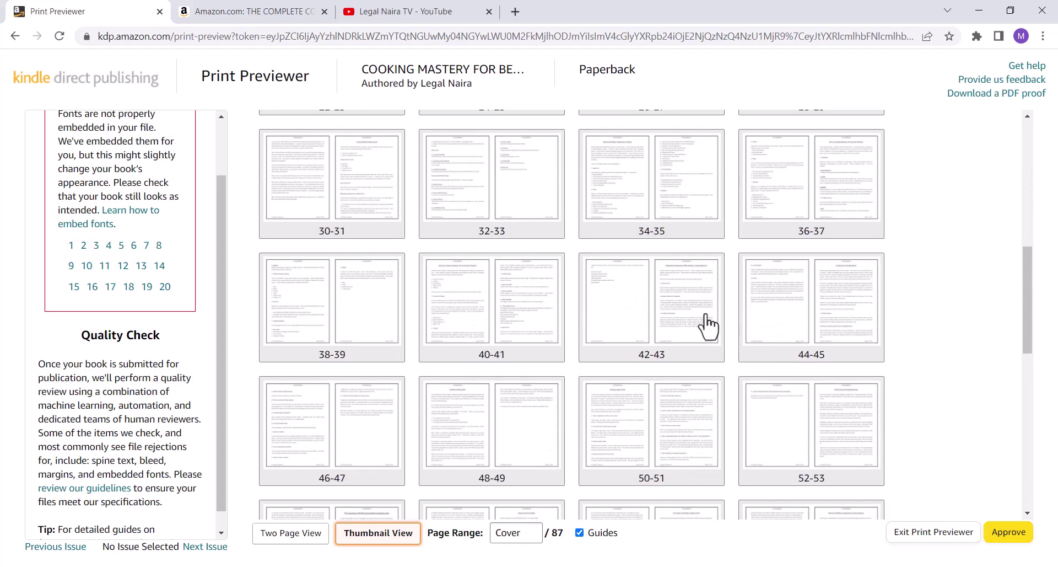
scroll(706, 327, "down", 5)
scroll(933, 461, "down", 3)
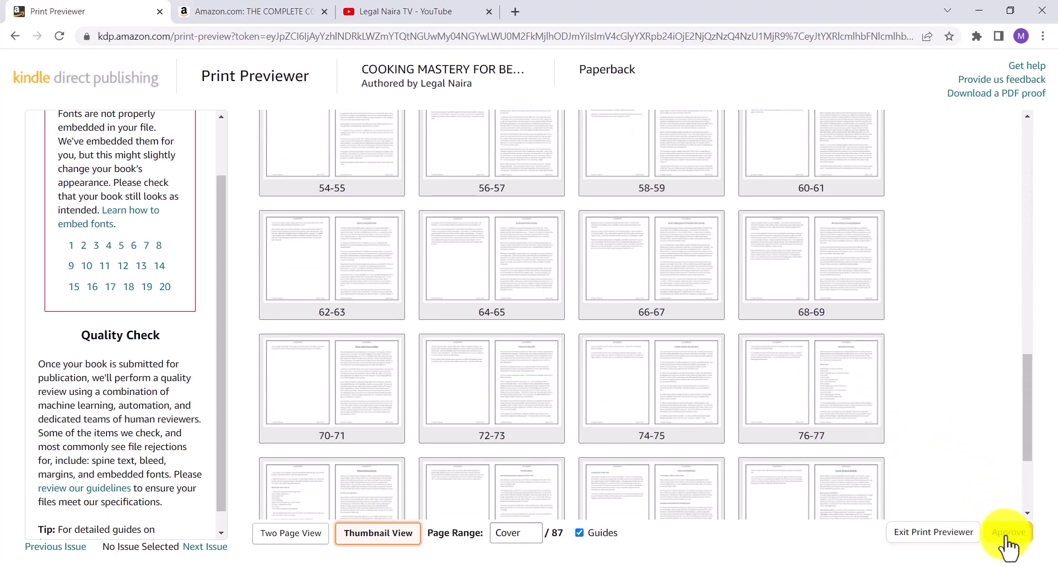
Approve the paperback proof, check the print options and printing cost summary, and save the content page to continue to pricing
left_click(1007, 546)
scroll(681, 305, "down", 2)
scroll(682, 305, "down", 8)
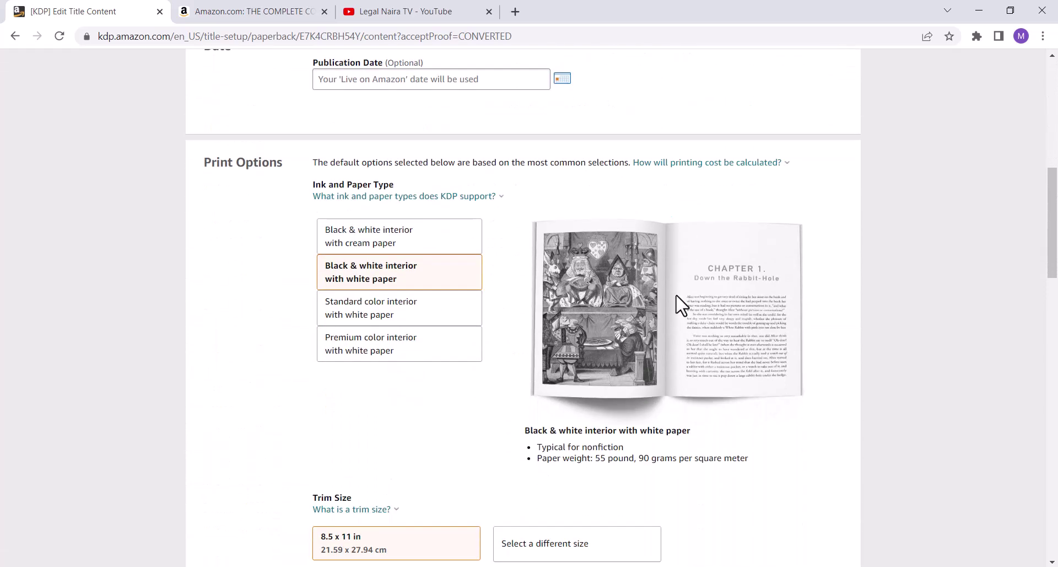
scroll(682, 304, "down", 6)
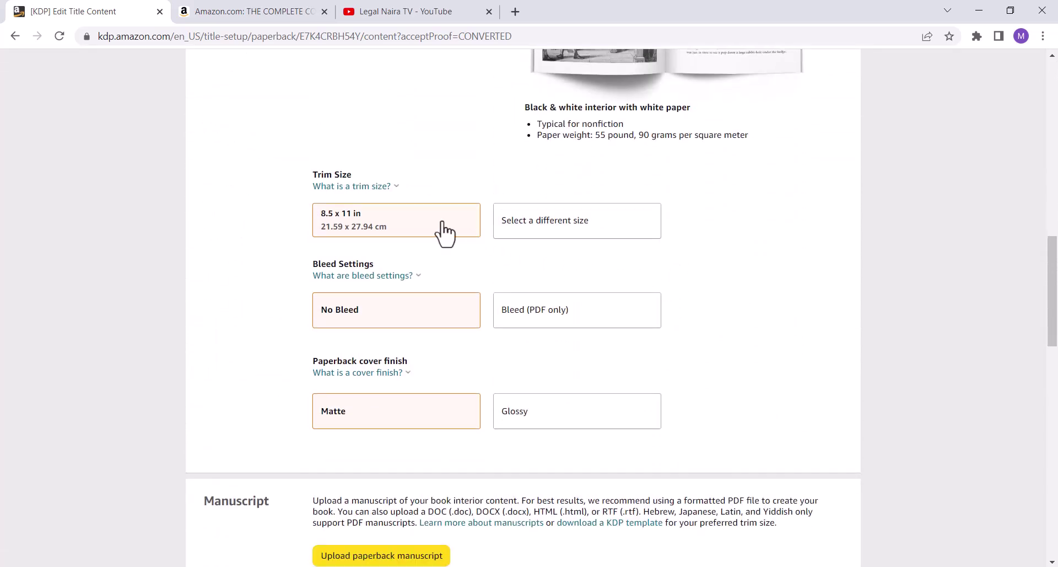
scroll(406, 245, "down", 3)
left_click(407, 235)
scroll(486, 267, "down", 6)
scroll(518, 276, "down", 1)
scroll(557, 297, "down", 5)
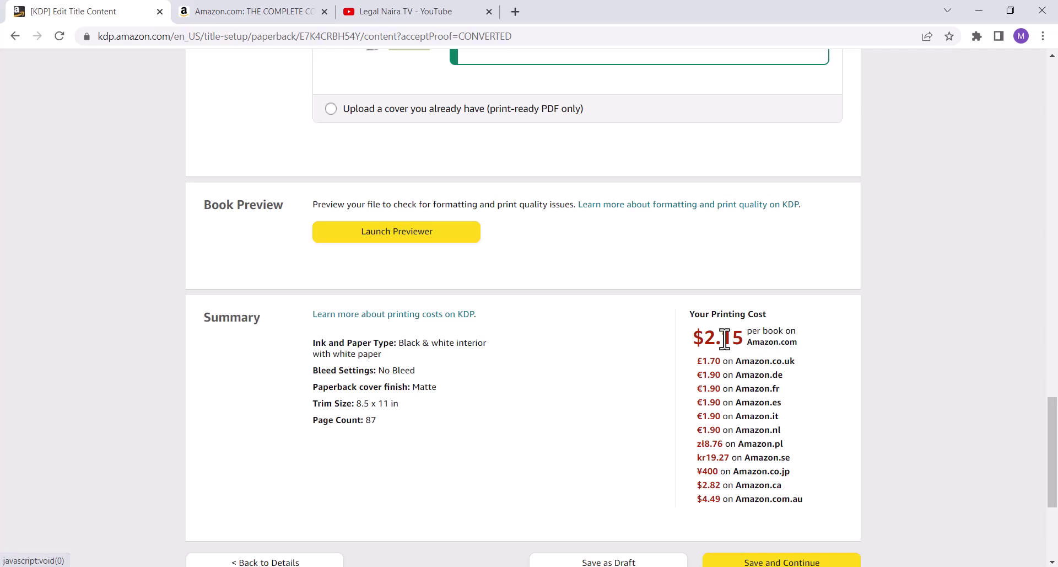
scroll(669, 324, "down", 1)
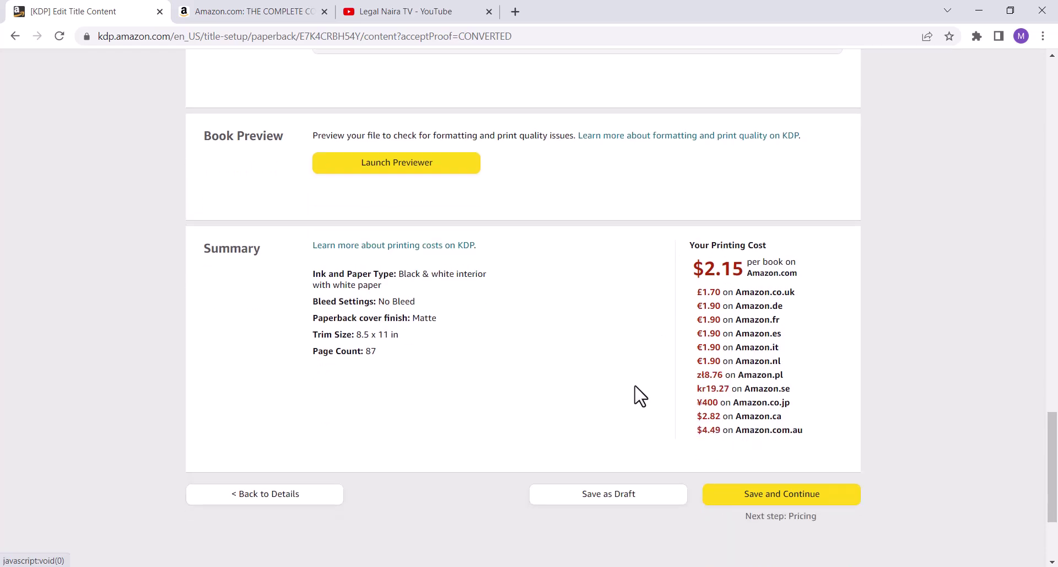
left_click(768, 499)
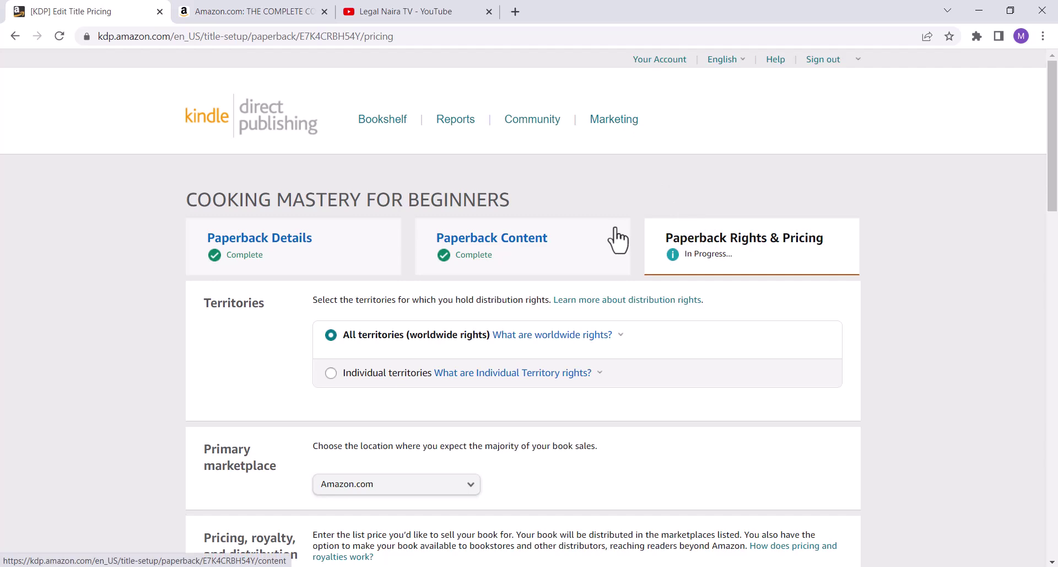
Set the paperback's Amazon.com list price to 7.99 USD and enable Expanded Distribution for all eligible marketplaces
scroll(618, 243, "down", 4)
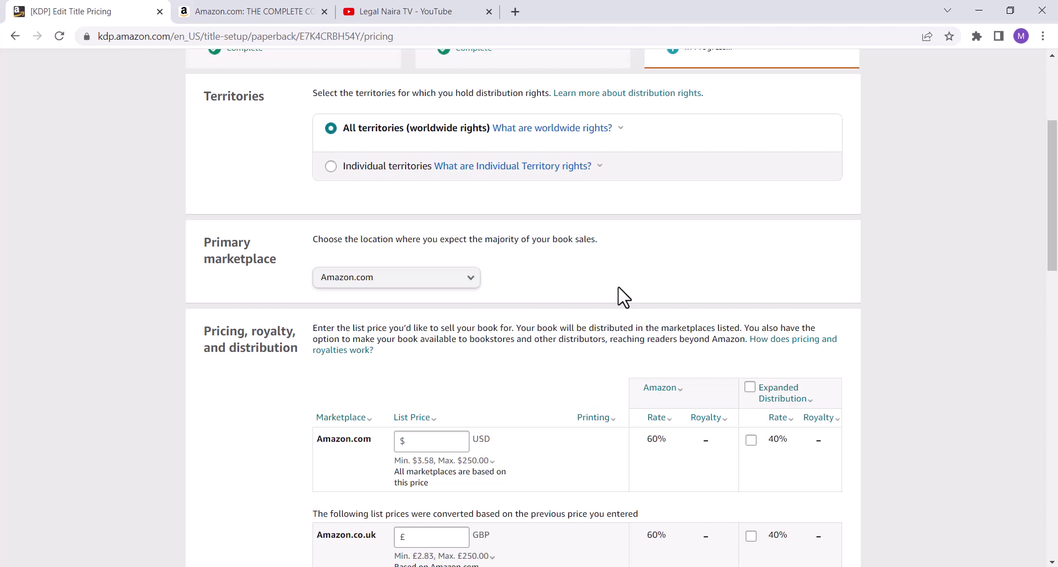
scroll(623, 297, "down", 1)
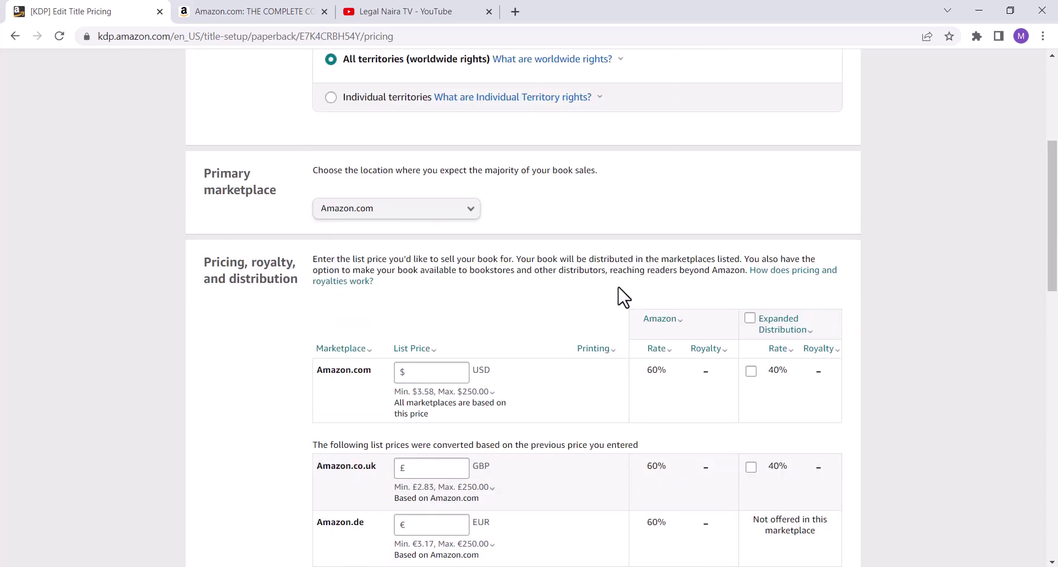
scroll(620, 308, "down", 1)
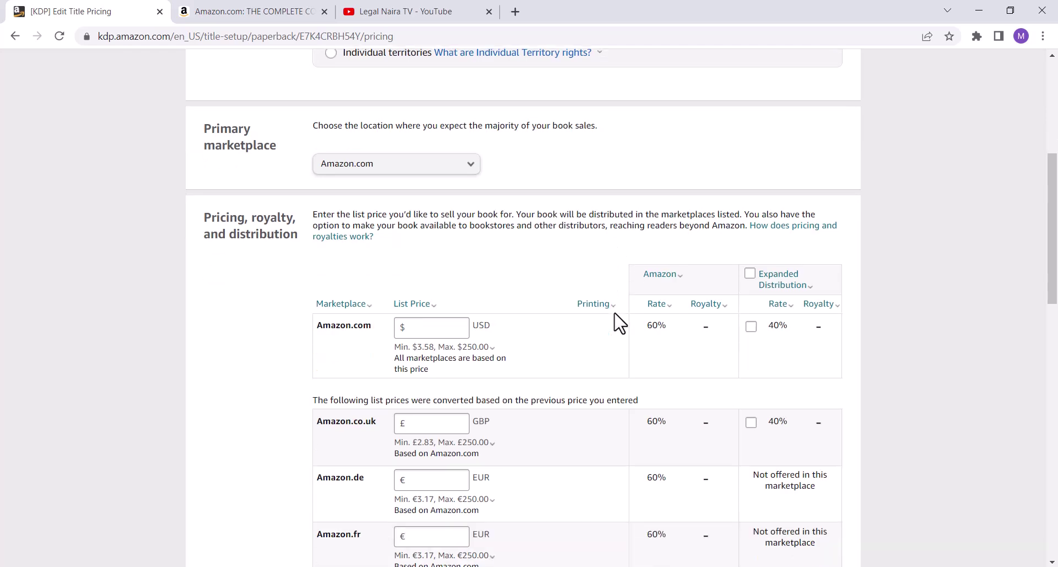
left_click(458, 303)
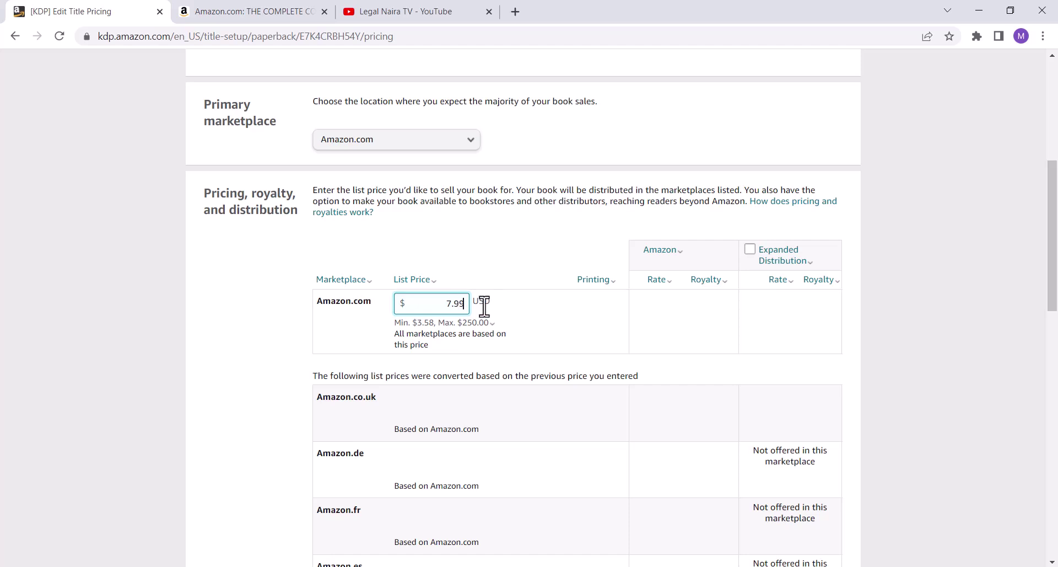
left_click(751, 252)
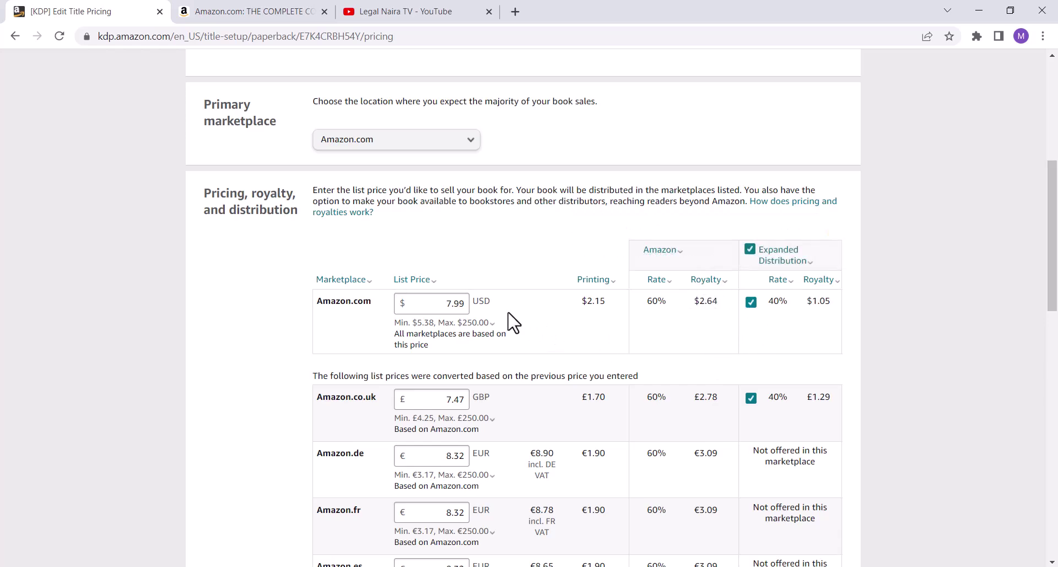
Change the paperback's Amazon.com list price to 8.99 USD
left_click(452, 305)
key("BackSpace")
type("8")
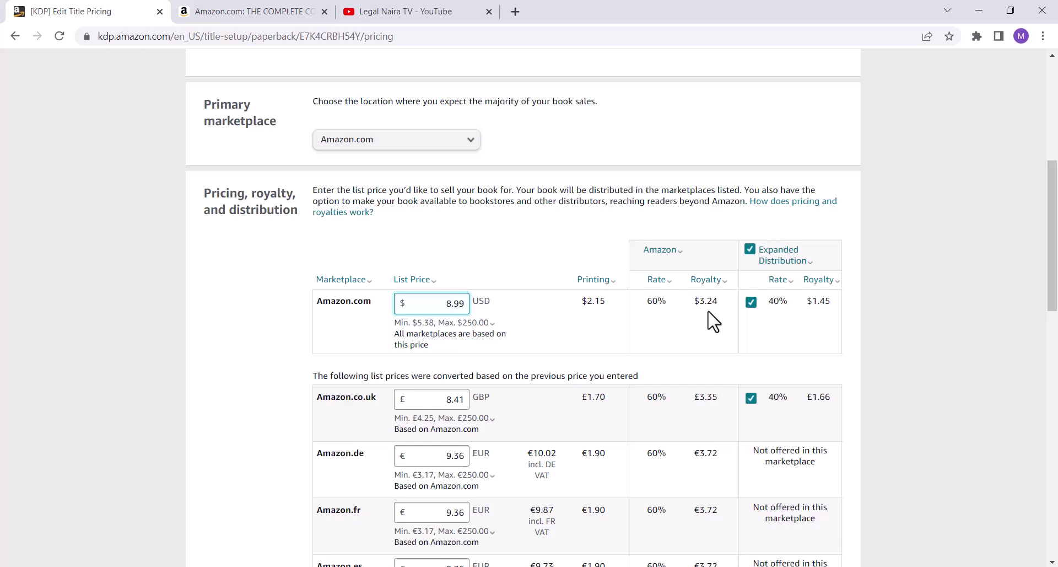
Review the converted list prices for the other marketplaces and save the paperback as a draft
scroll(716, 324, "down", 4)
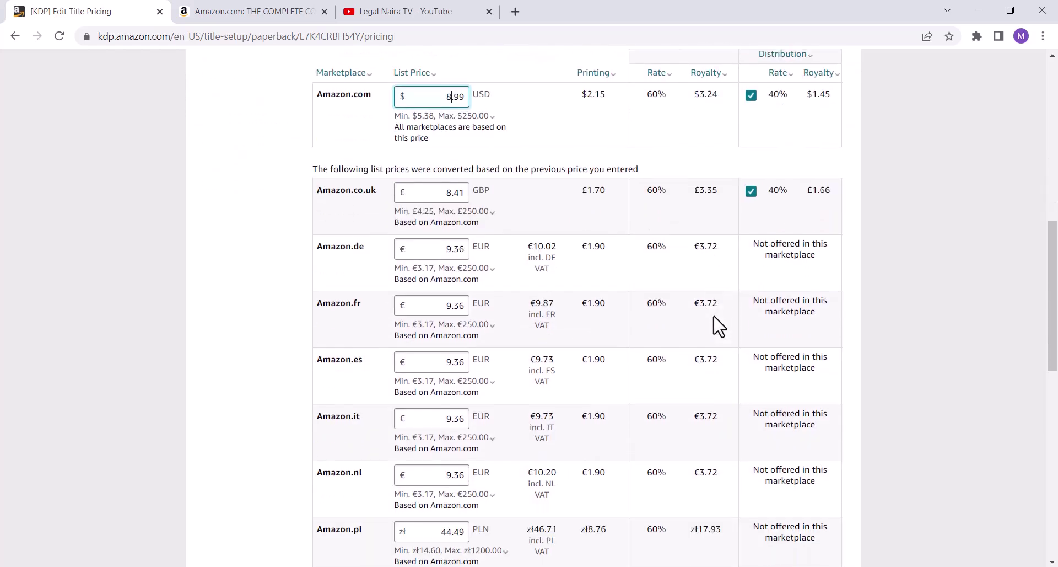
scroll(717, 325, "down", 8)
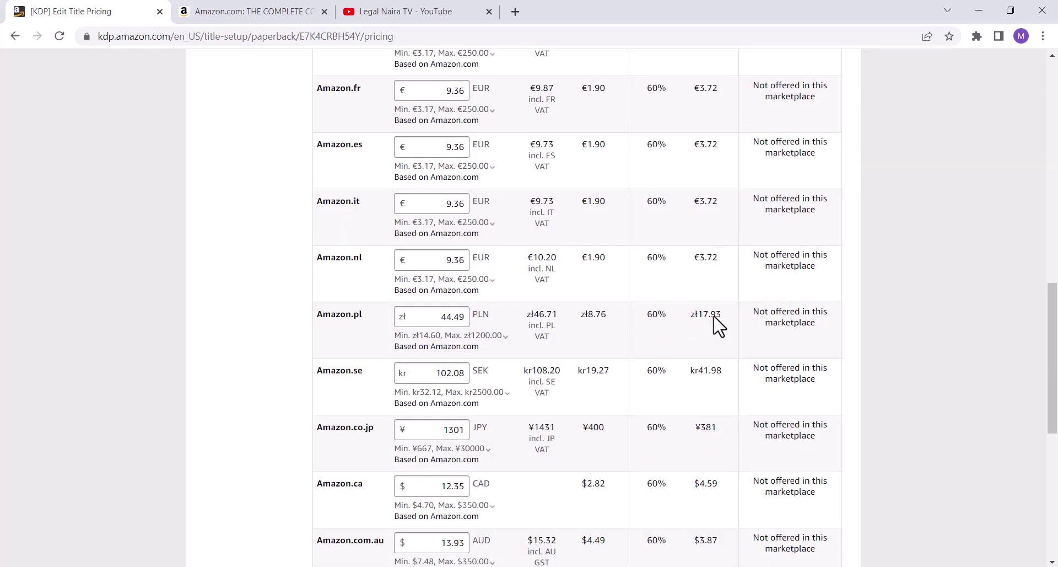
scroll(719, 325, "down", 2)
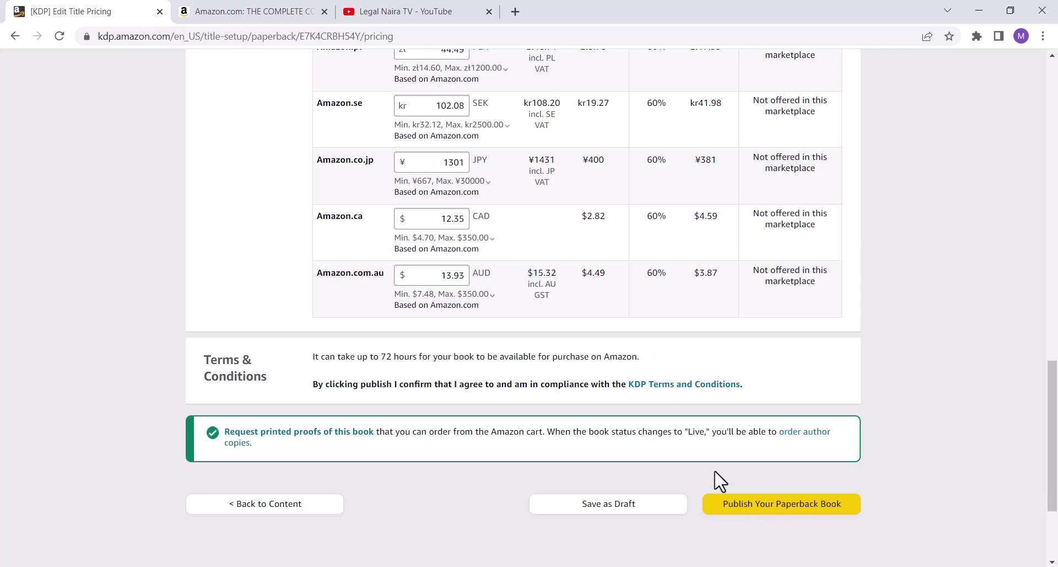
left_click(629, 513)
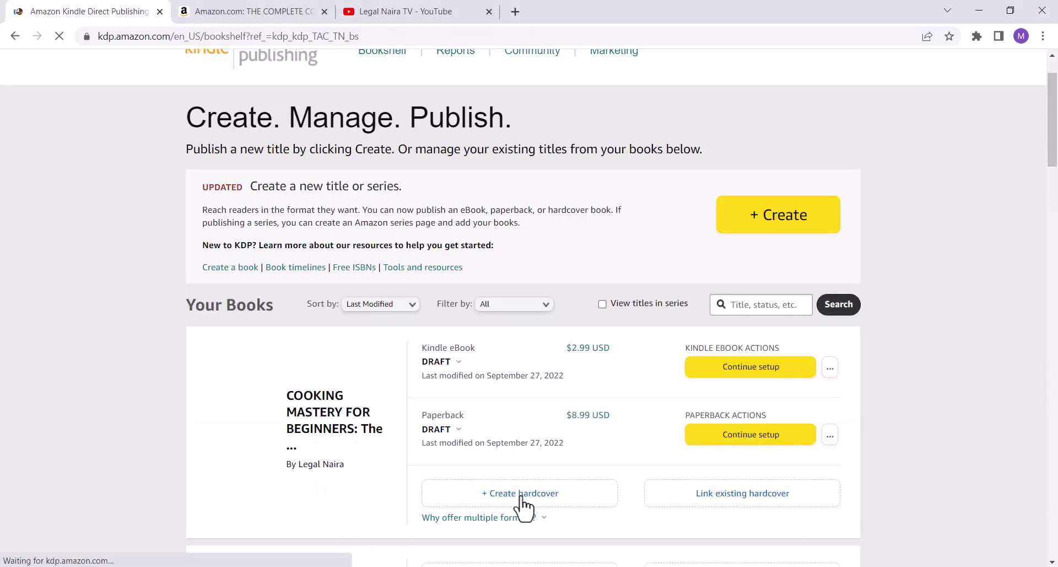
Create a hardcover edition of COOKING MASTERY FOR BEGINNERS and check its prefilled title, subtitle, description and publishing rights
left_click(521, 504)
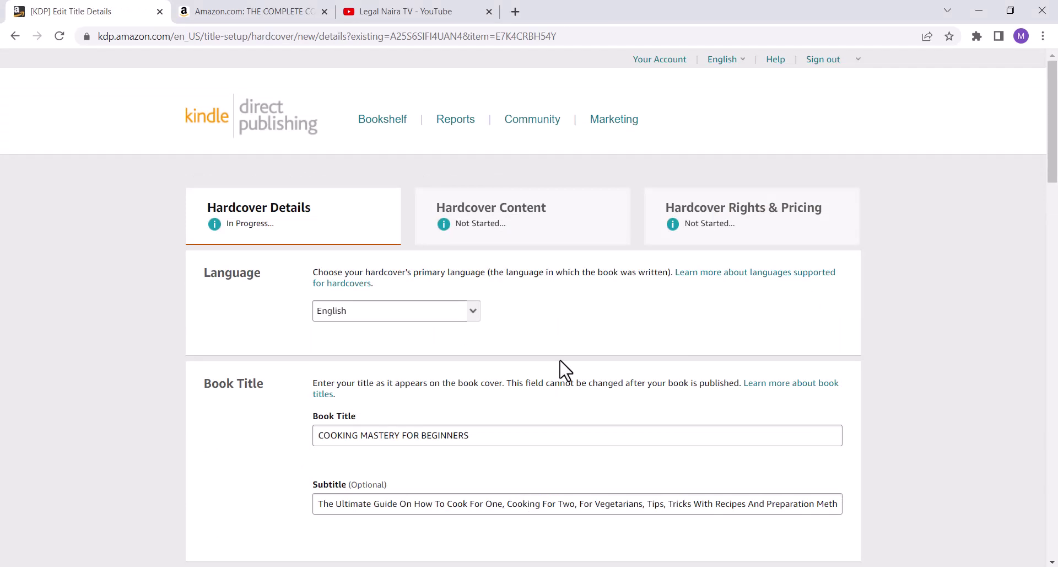
scroll(557, 363, "down", 1)
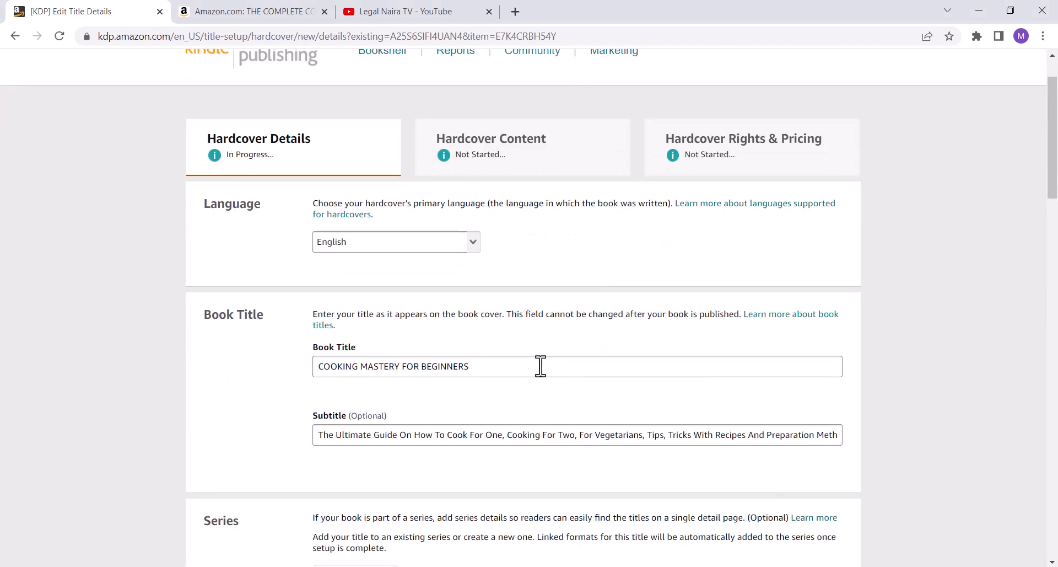
left_click(540, 366)
scroll(541, 366, "down", 1)
scroll(541, 366, "down", 10)
left_click(462, 122)
scroll(538, 353, "down", 15)
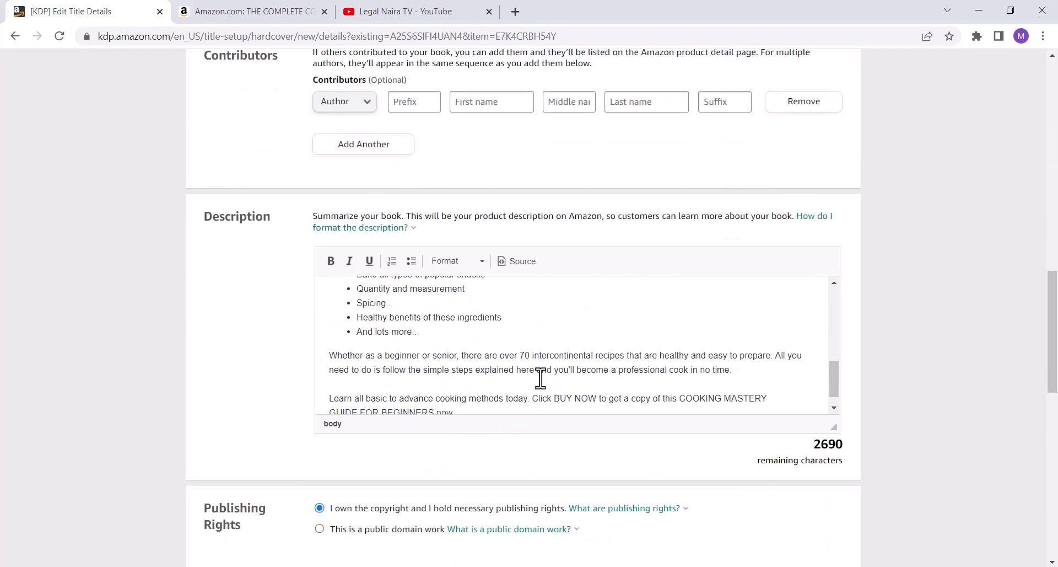
scroll(539, 423, "down", 1)
left_click(520, 303)
scroll(527, 321, "down", 4)
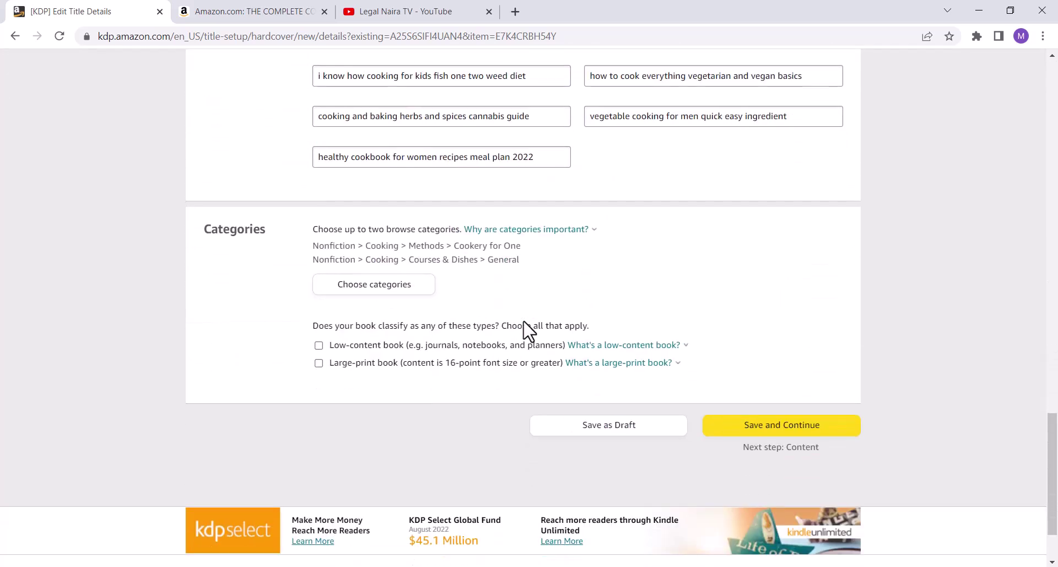
Check the hardcover's keywords and categories, and save the details to continue to the content page
scroll(478, 264, "up", 1)
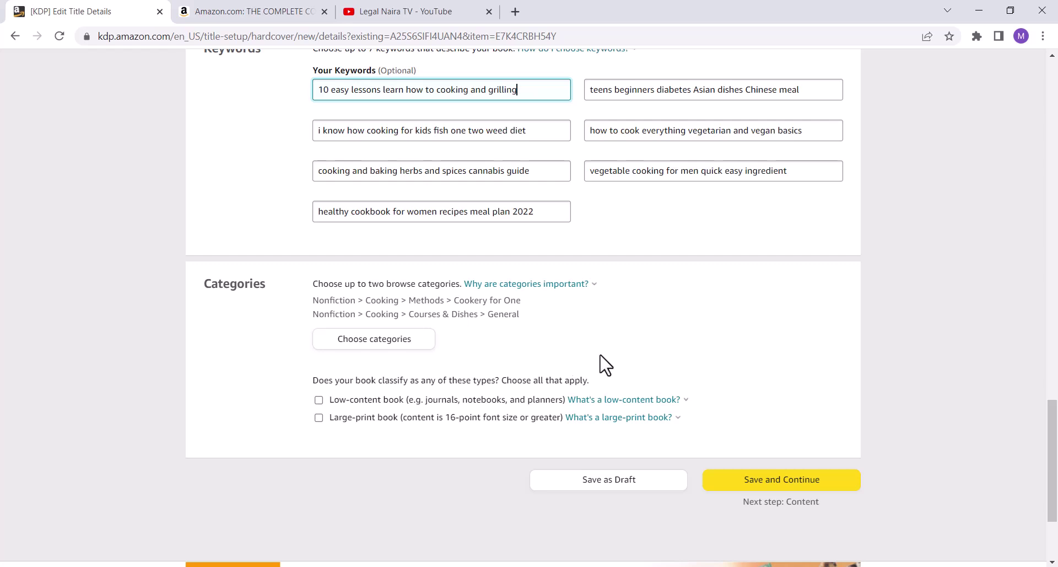
scroll(602, 366, "up", 1)
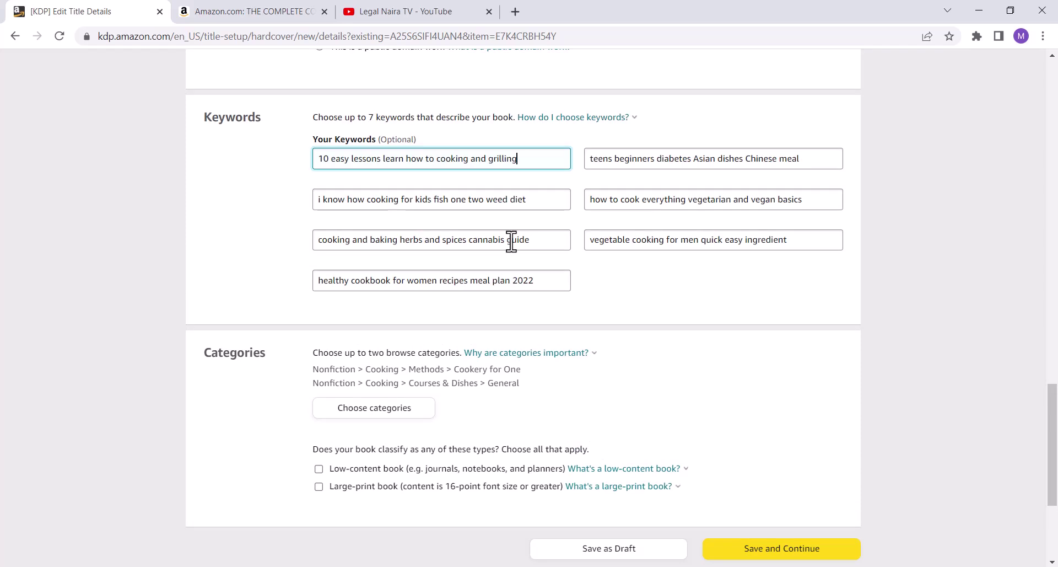
scroll(511, 241, "down", 1)
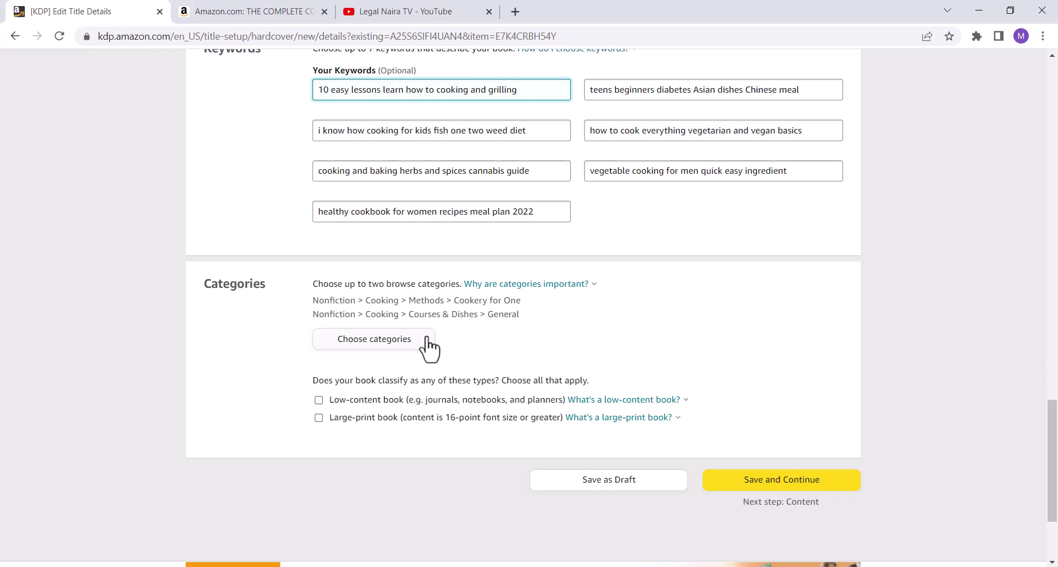
scroll(435, 348, "down", 1)
left_click(768, 420)
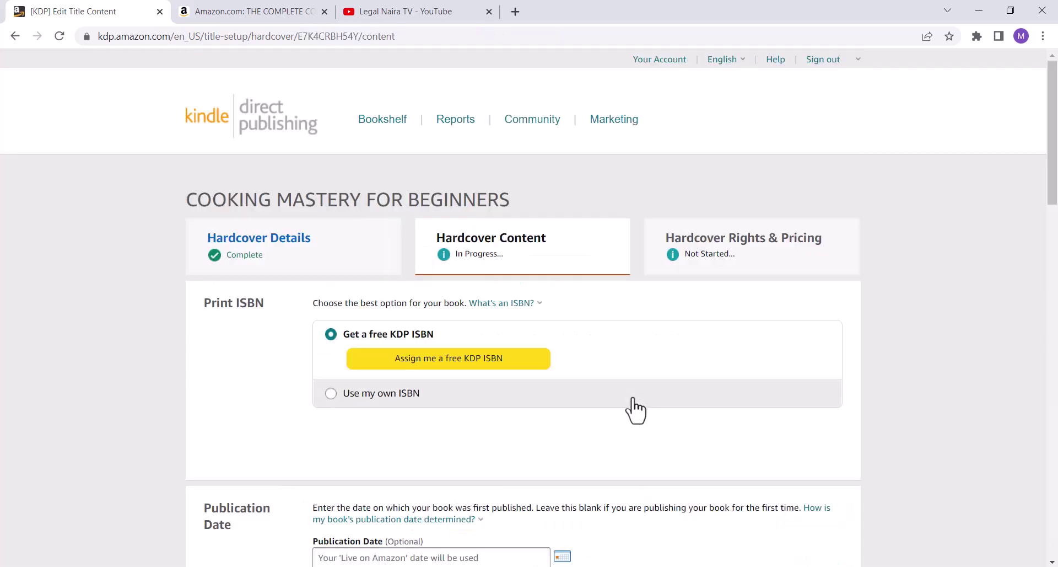
Assign a free KDP ISBN to the hardcover edition
left_click(487, 363)
left_click(856, 358)
scroll(668, 302, "down", 1)
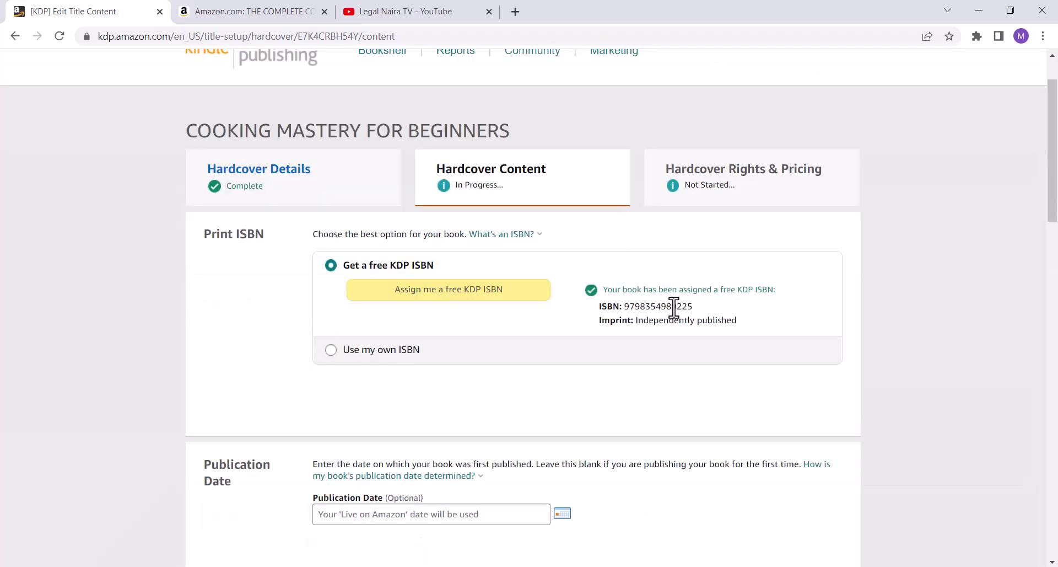
Set the hardcover's interior trim size to 8.25 x 11 in and its cover finish to Glossy
scroll(568, 356, "down", 10)
scroll(387, 281, "up", 1)
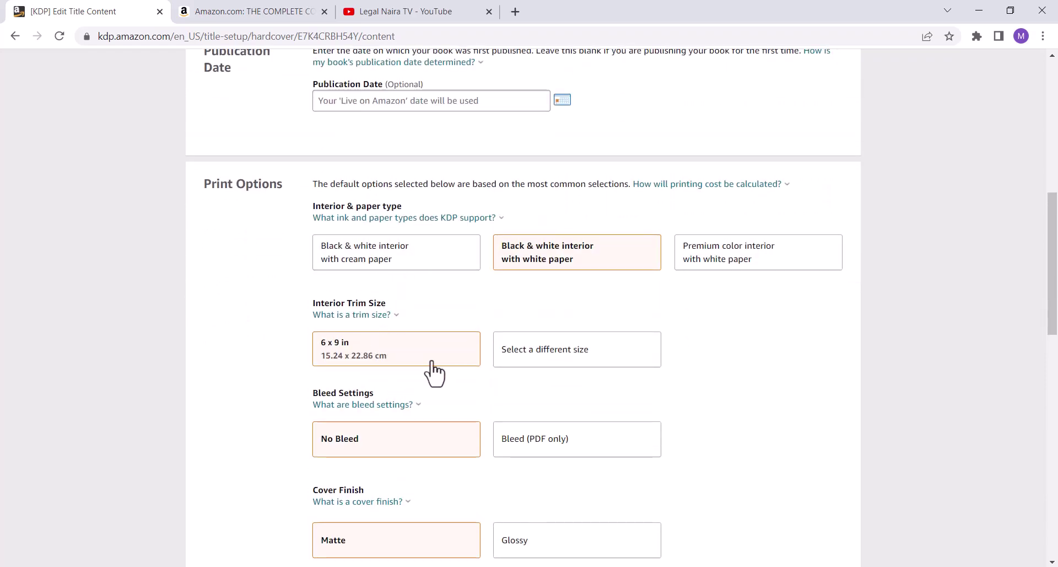
left_click(543, 357)
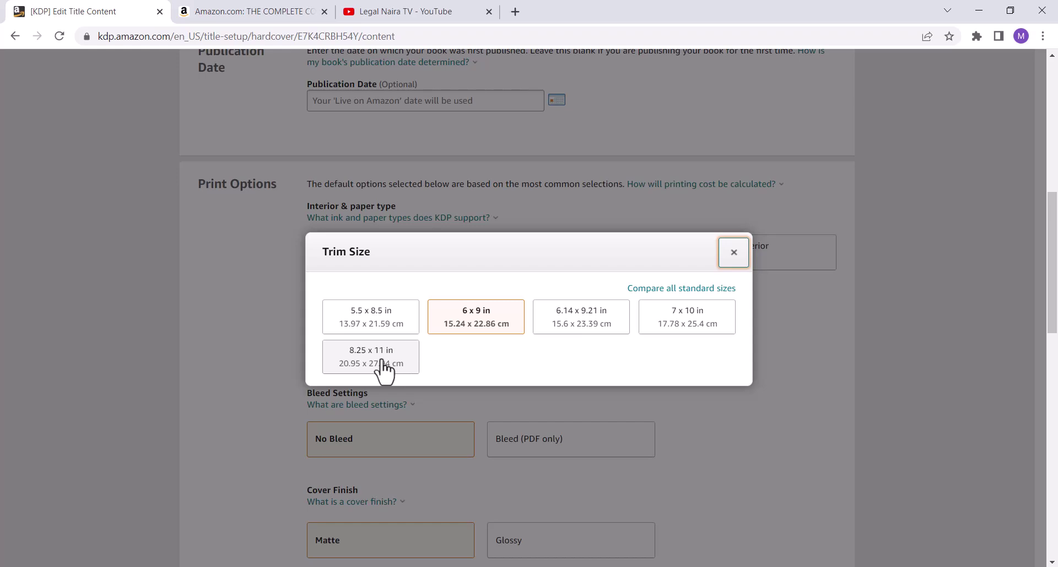
left_click(383, 363)
scroll(421, 260, "down", 3)
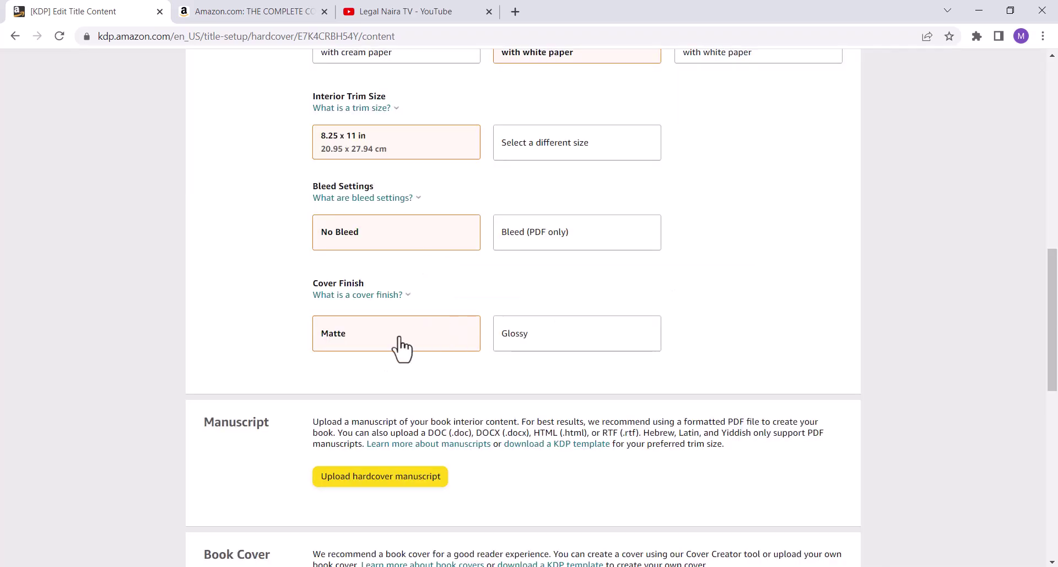
scroll(408, 283, "down", 1)
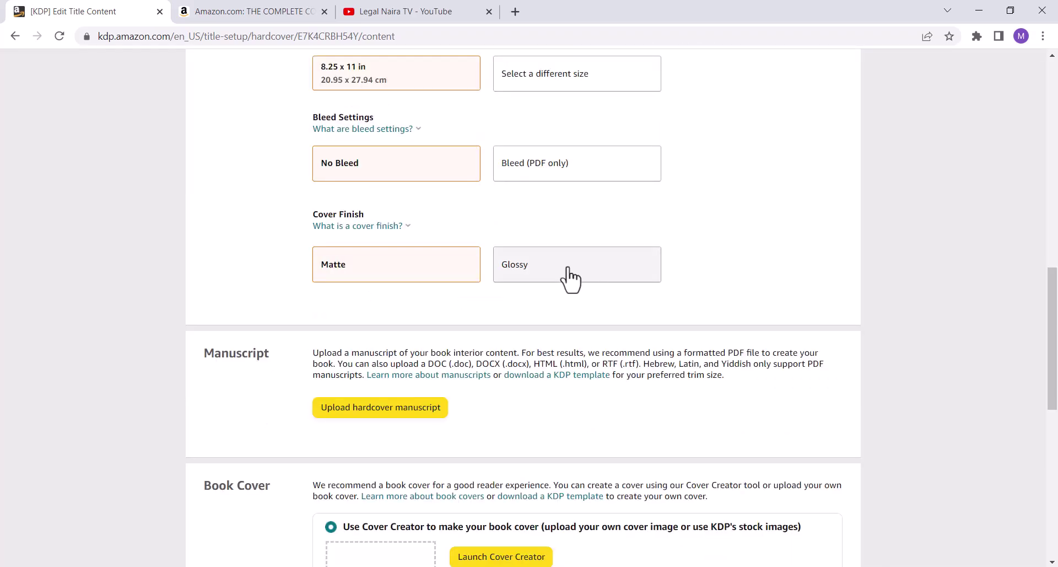
left_click(571, 278)
Upload the Cooking Mastery for beginners PDF as the hardcover manuscript
scroll(411, 255, "down", 2)
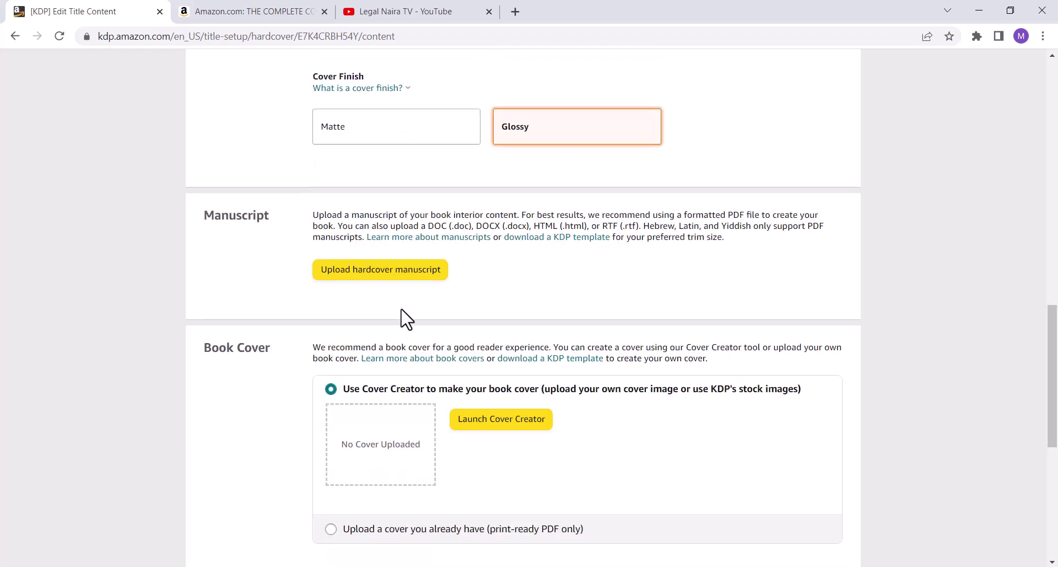
left_click(404, 288)
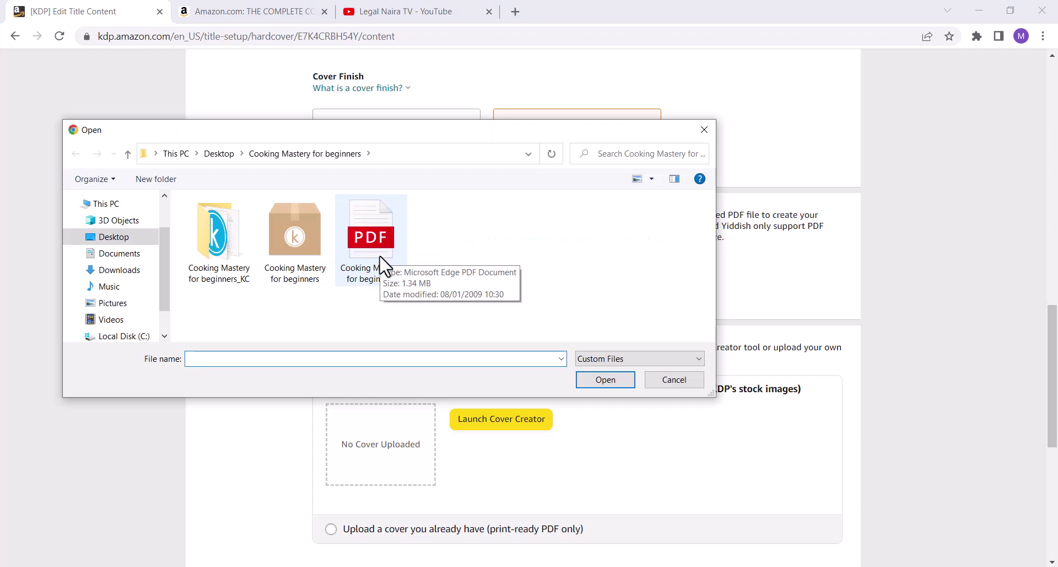
double_click(386, 258)
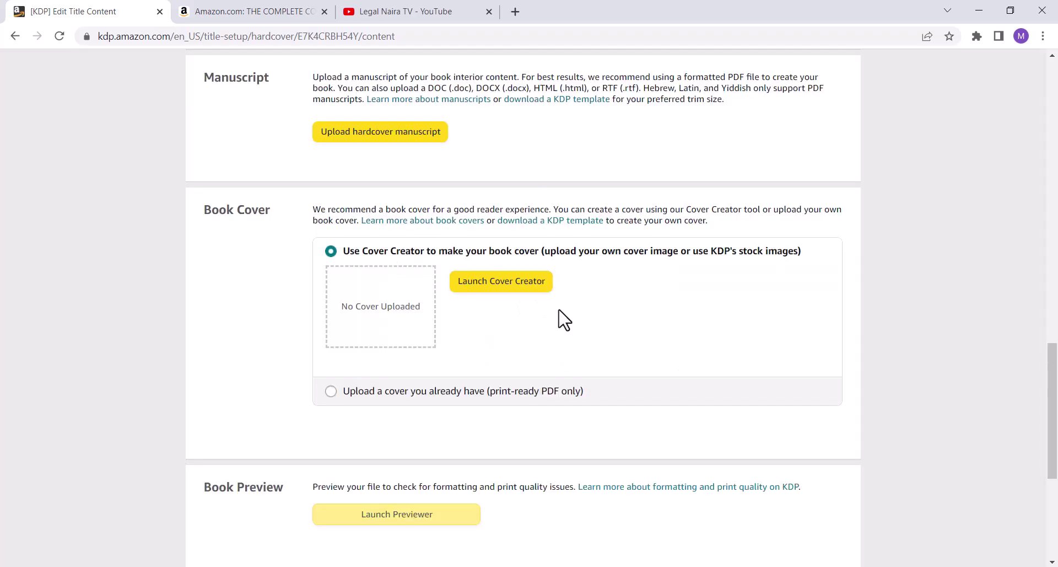
Launch Cover Creator for the hardcover, load the Cooking Mastery for beginners JPG, and choose the "Use with front cover image" design
scroll(558, 318, "up", 1)
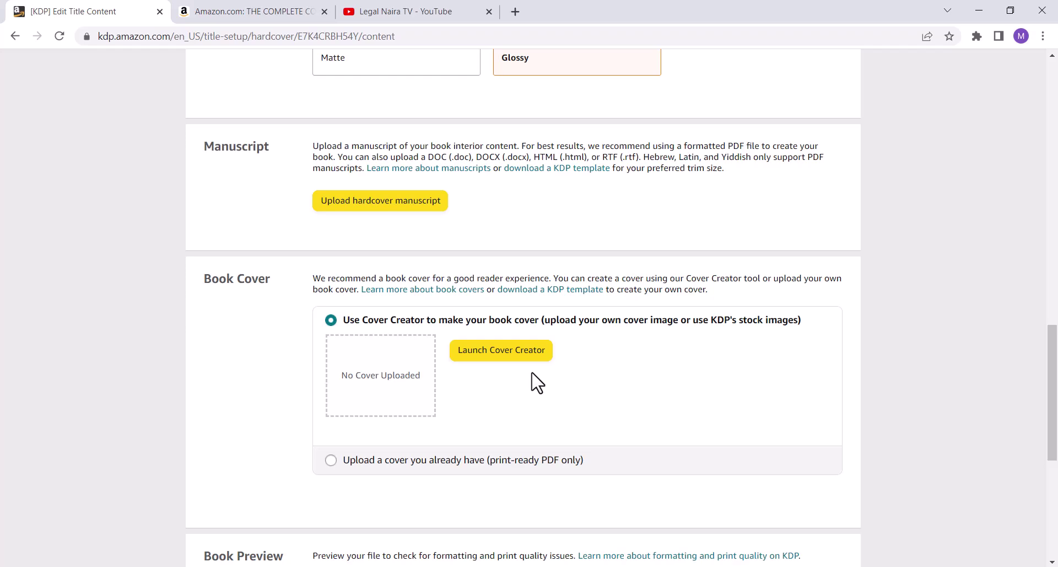
left_click(510, 355)
left_click(527, 349)
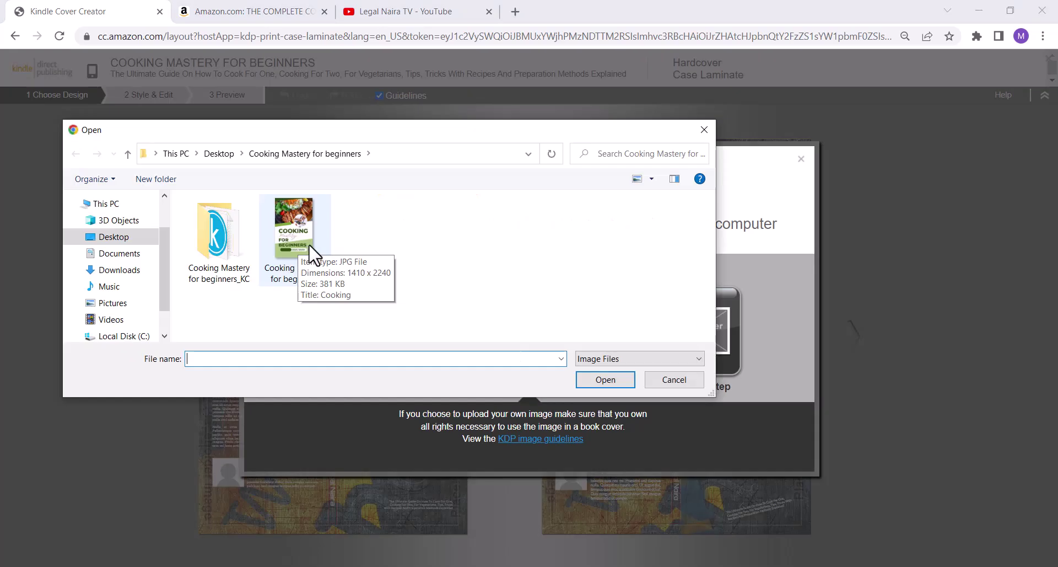
double_click(309, 248)
mouse_move(495, 233)
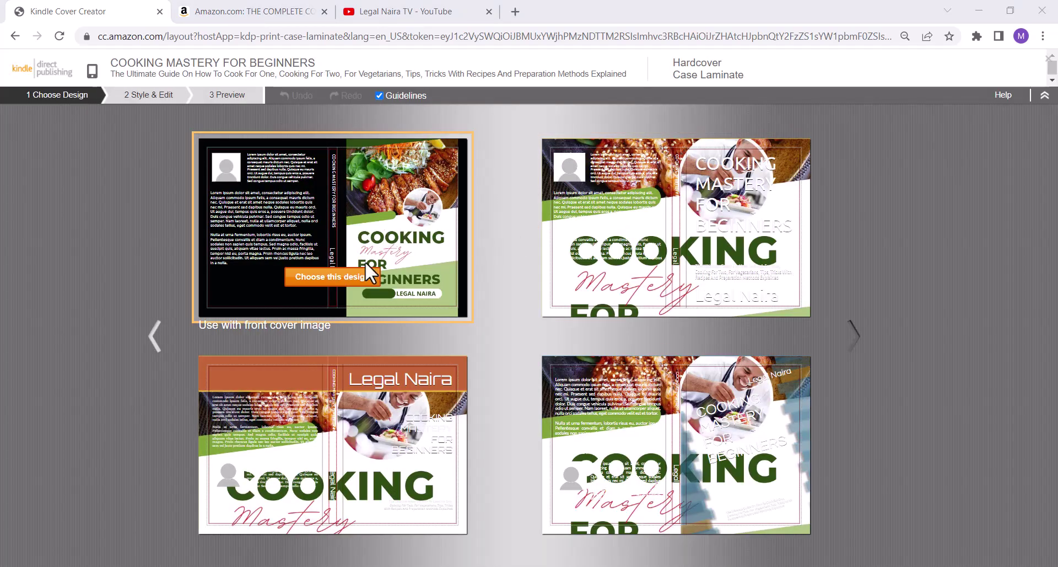
left_click(336, 269)
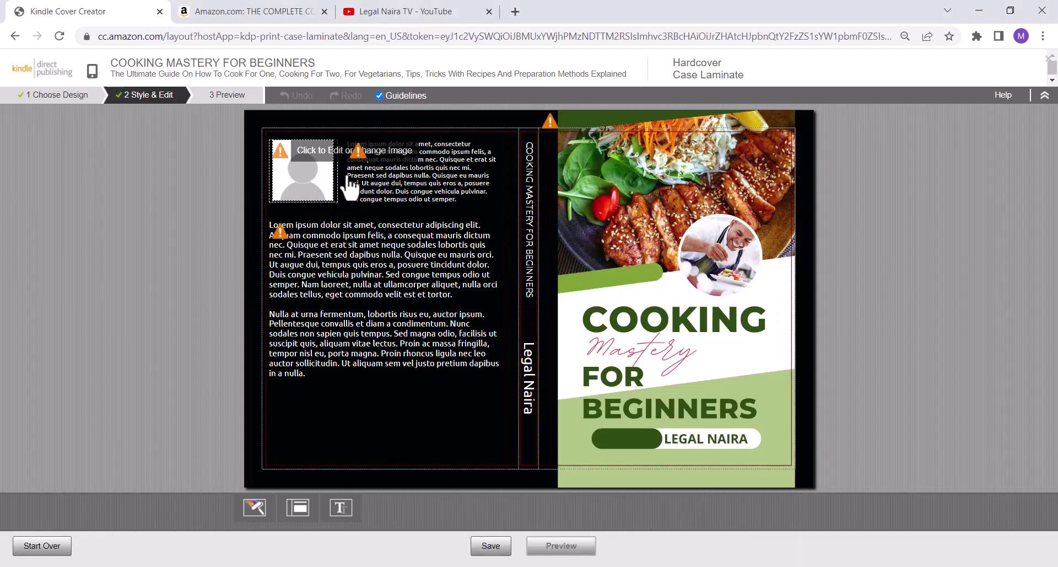
Apply the last back-cover layout, with a single text block and no author photo, and clear its placeholder text
left_click(299, 507)
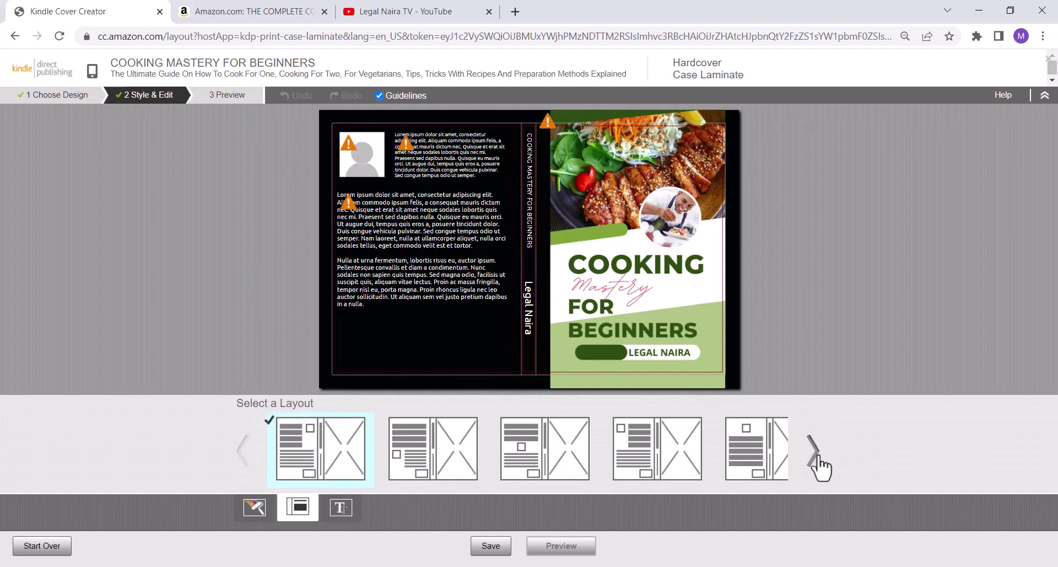
left_click(818, 458)
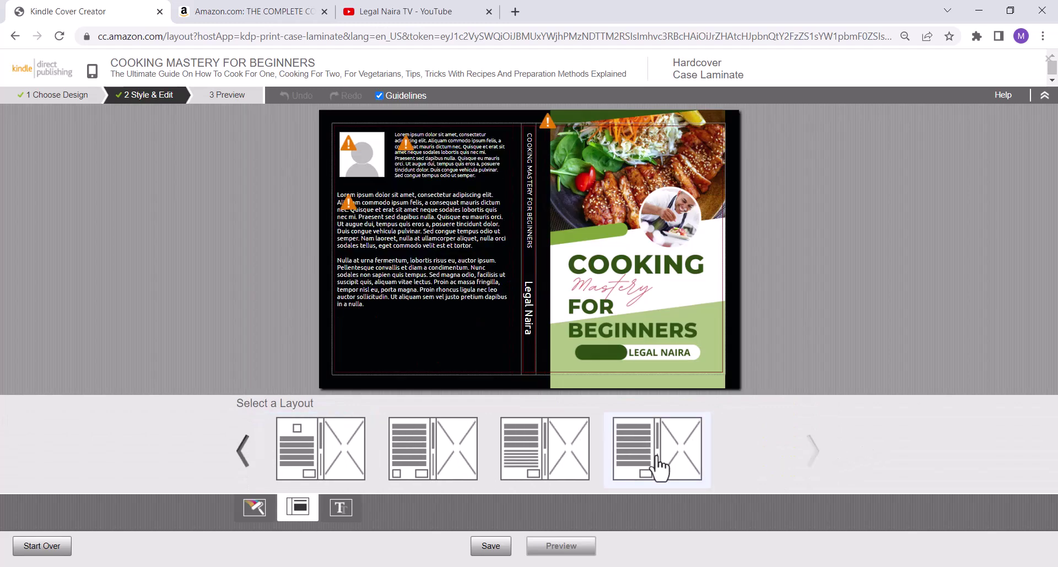
left_click(660, 469)
left_click(248, 296)
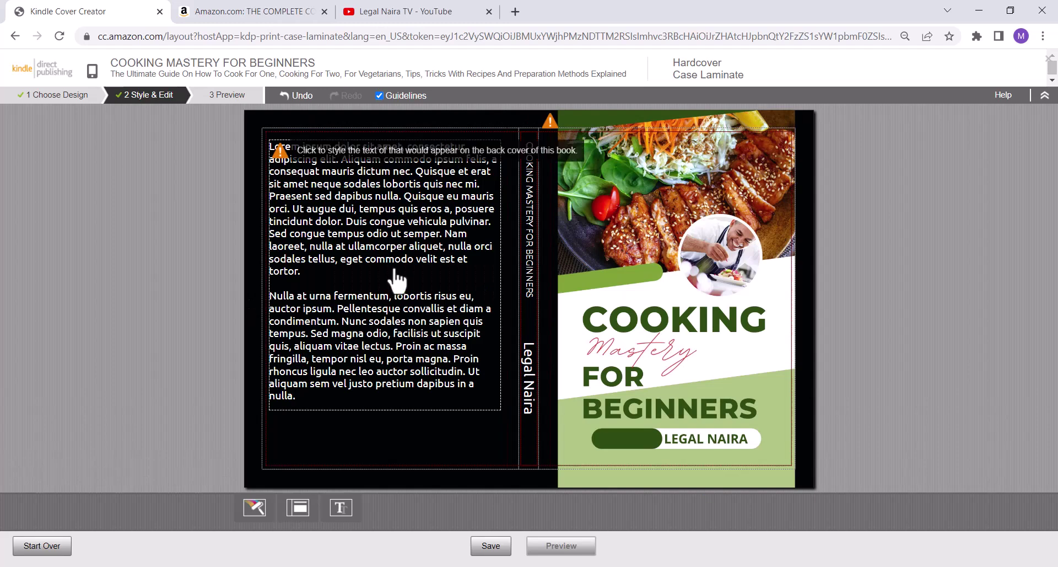
left_click(375, 317)
left_click(113, 331)
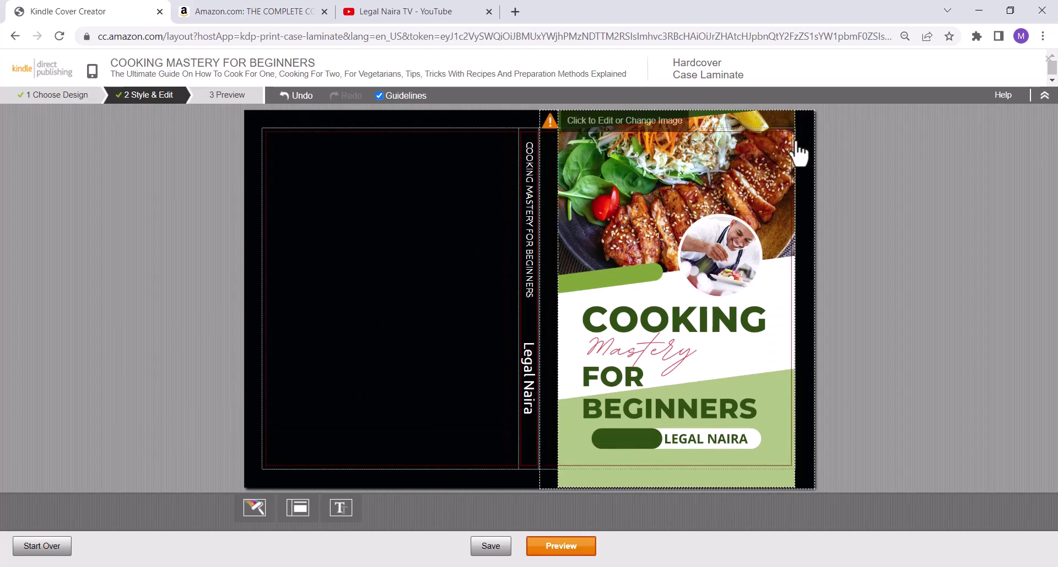
Shrink the front cover image to 33.85% so that it fits inside the front cover's guidelines
left_click(673, 311)
left_click_drag(794, 111, 778, 153)
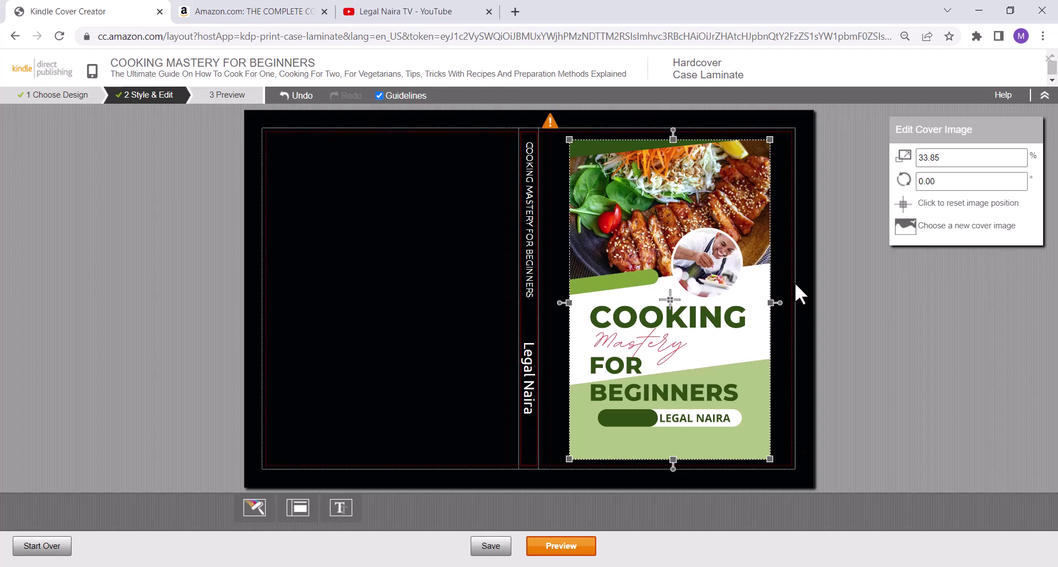
left_click(167, 320)
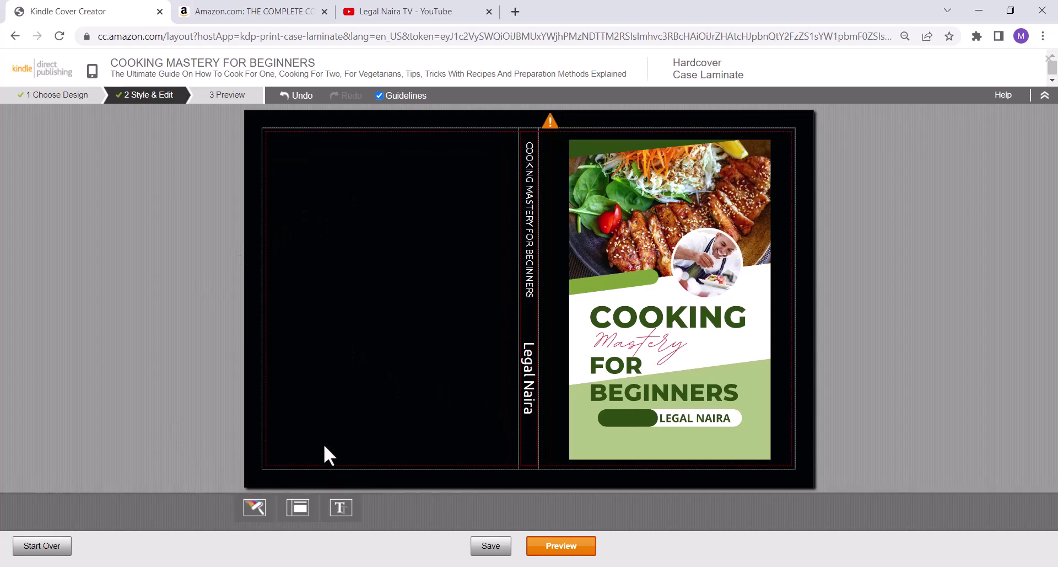
Change the cover's background color from the color palette to a medium green
left_click(254, 510)
left_click(255, 457)
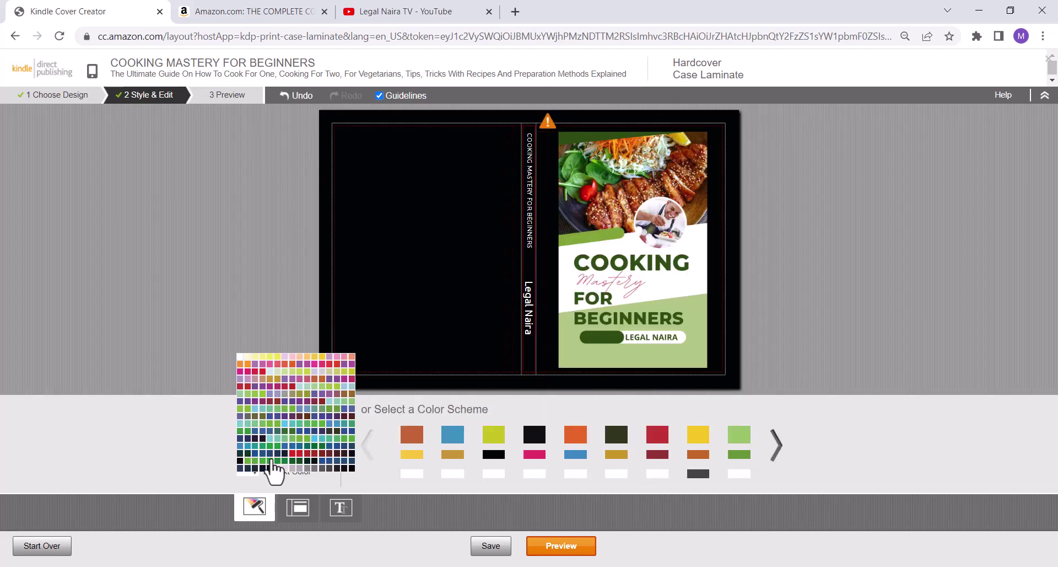
left_click(292, 443)
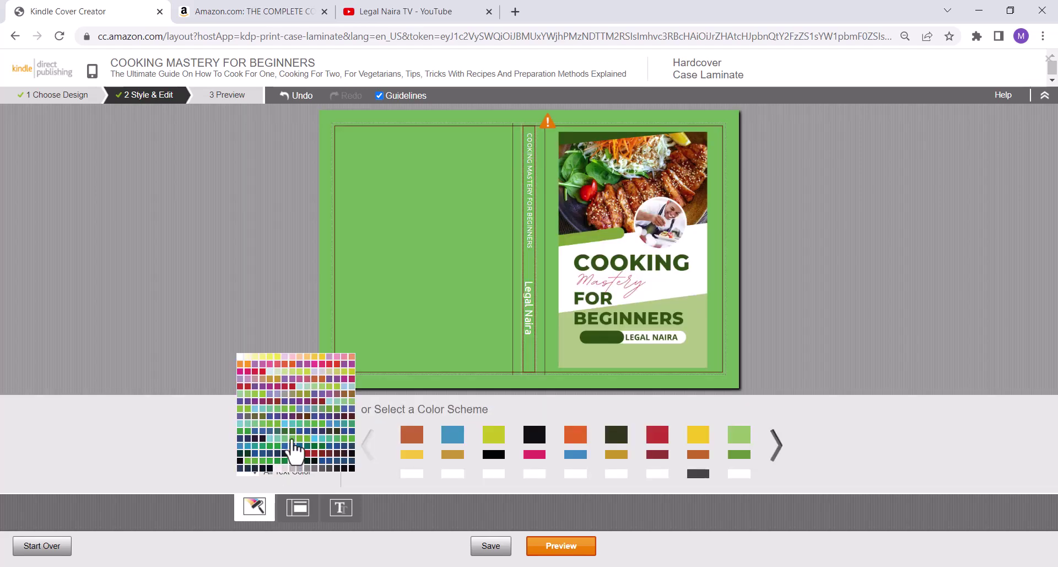
left_click(248, 460)
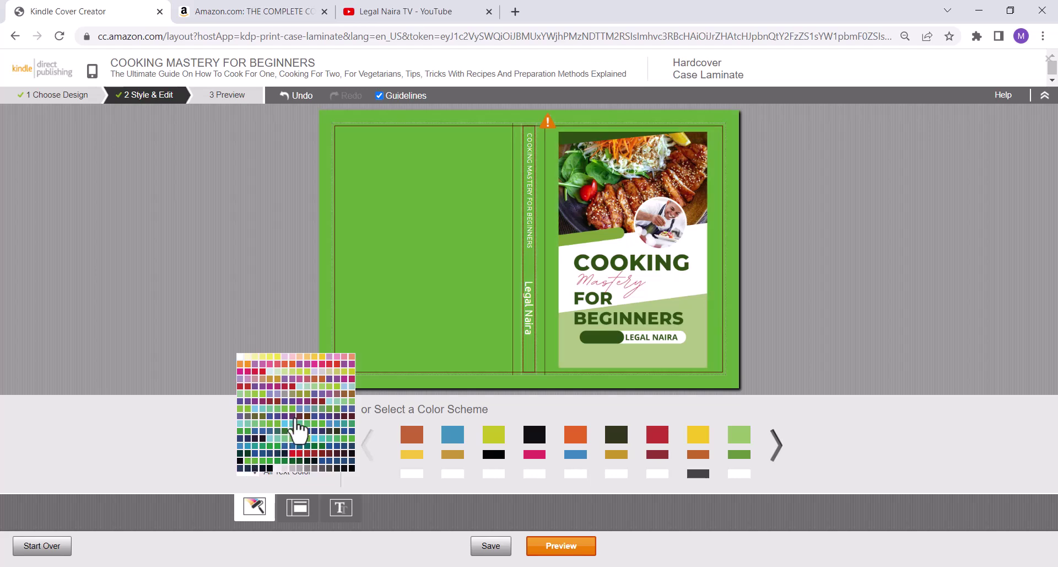
left_click(254, 306)
Enter the back cover text "This is all you need to learn how to become a professional chef"
left_click(368, 334)
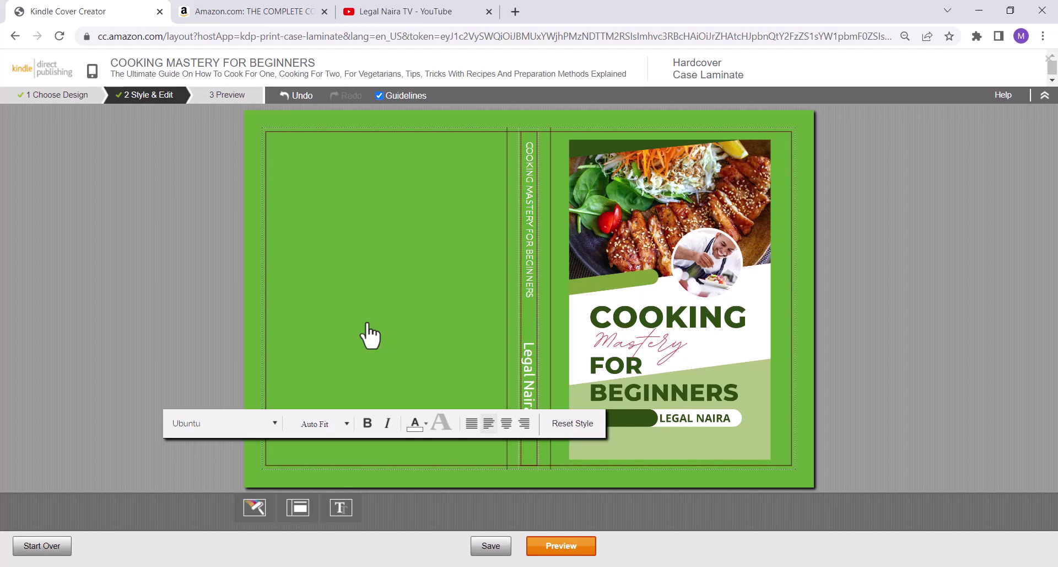
type("This is all you ")
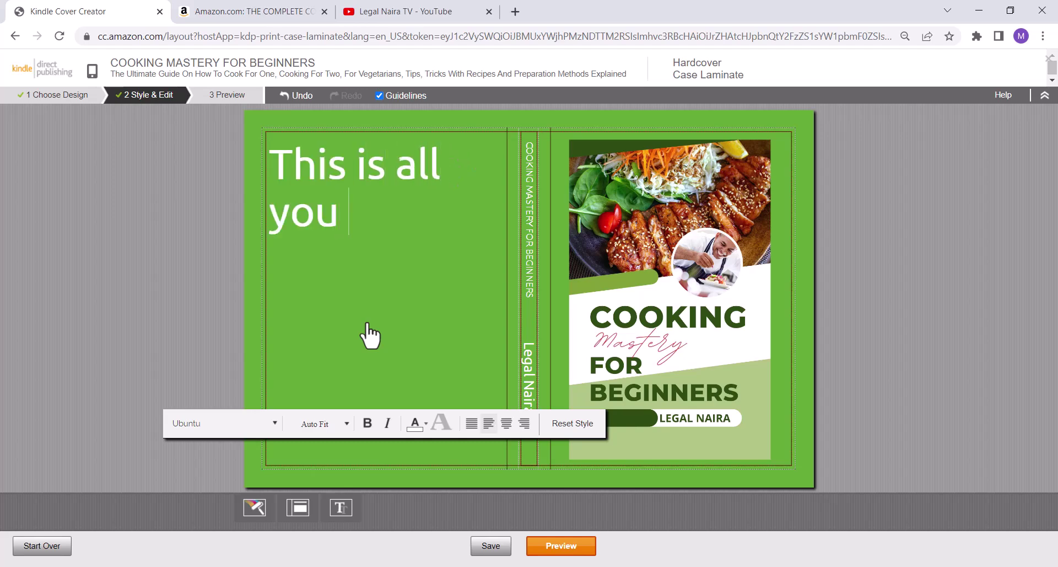
type("need to le")
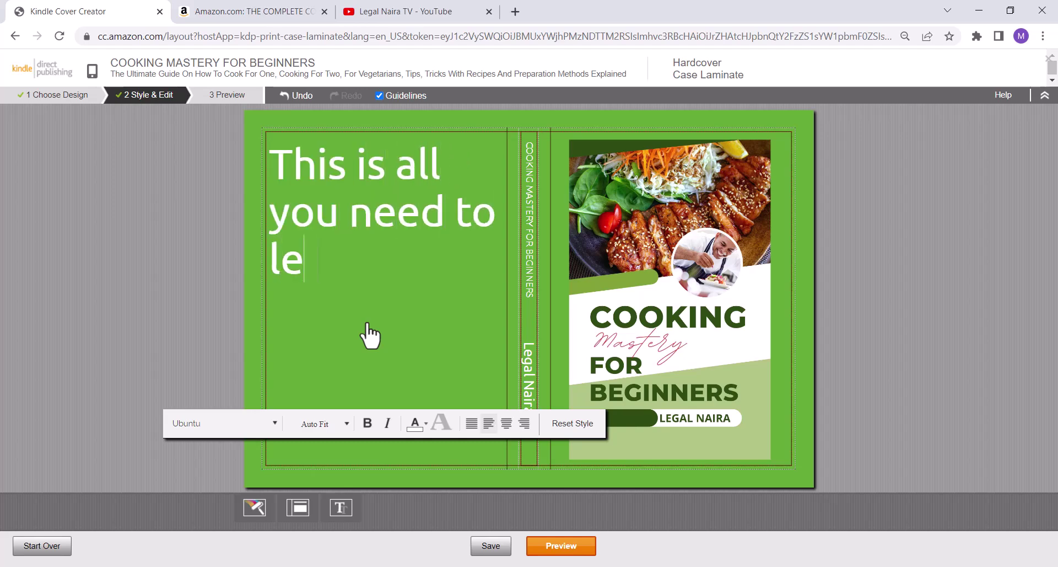
type("arn how to ")
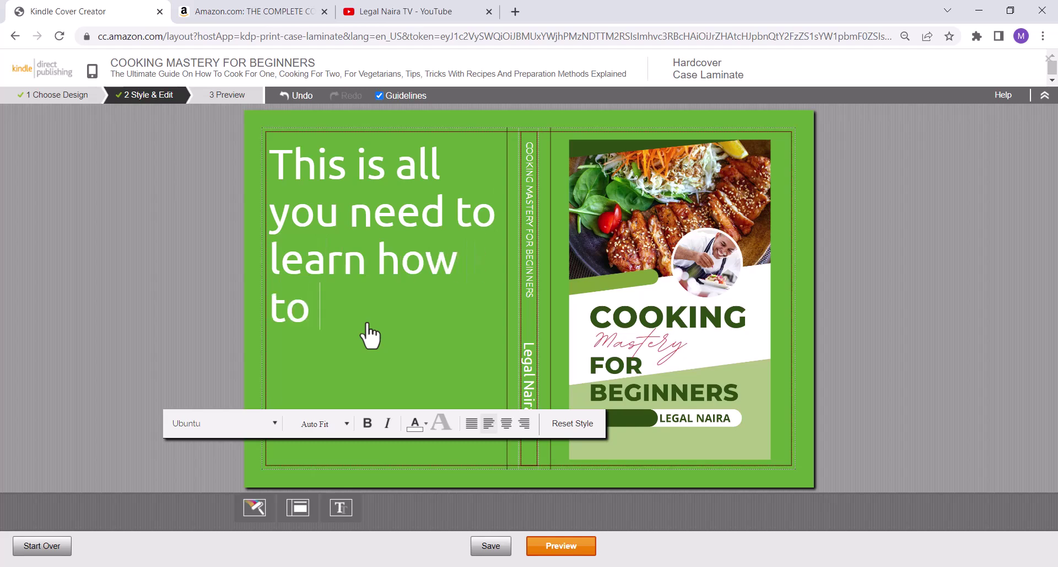
type("become a")
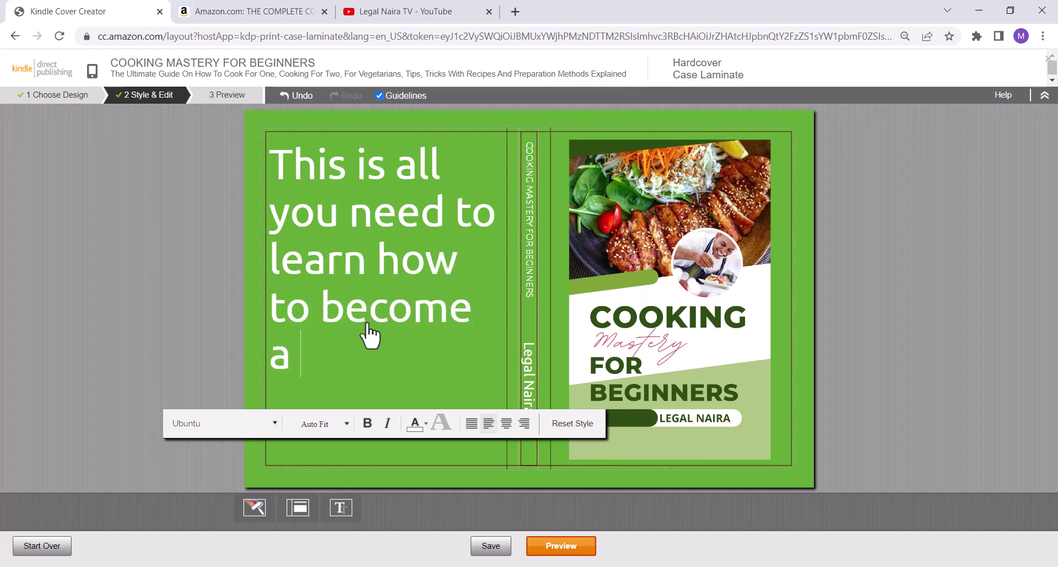
type(" professional chef")
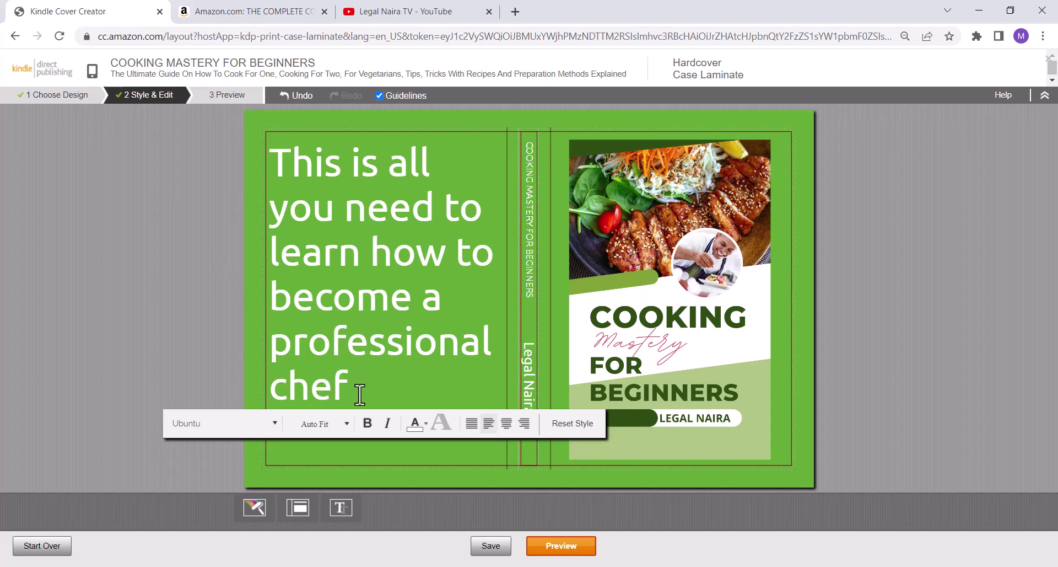
Select all the back cover text and set its font color to white
left_click_drag(360, 392, 260, 141)
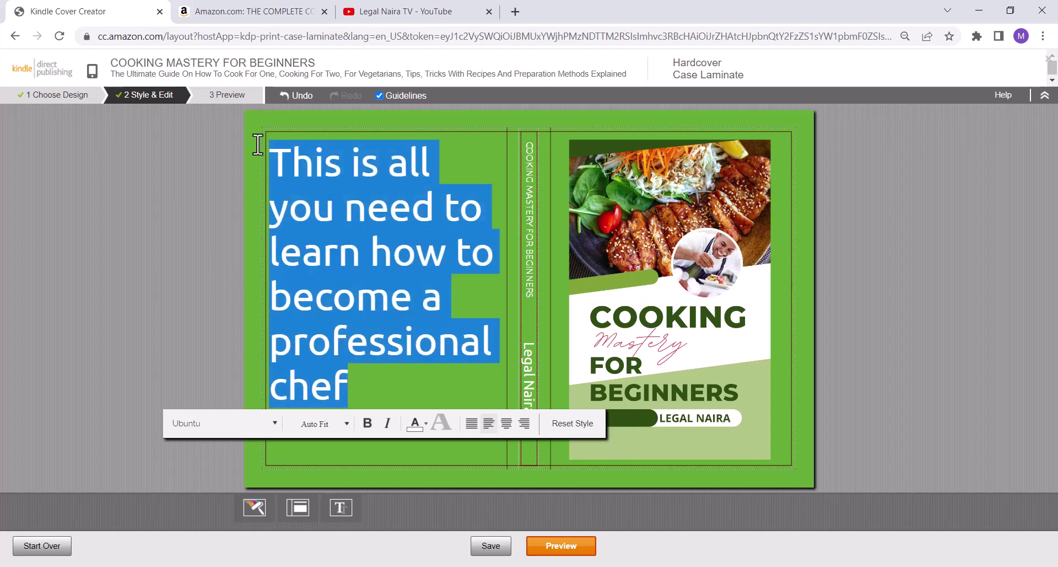
left_click(415, 424)
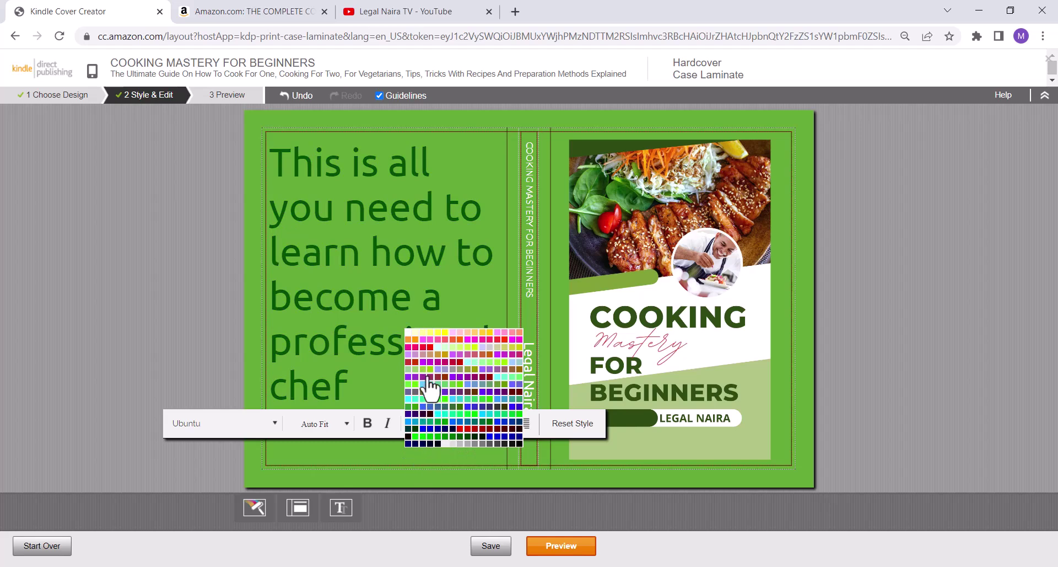
left_click(412, 333)
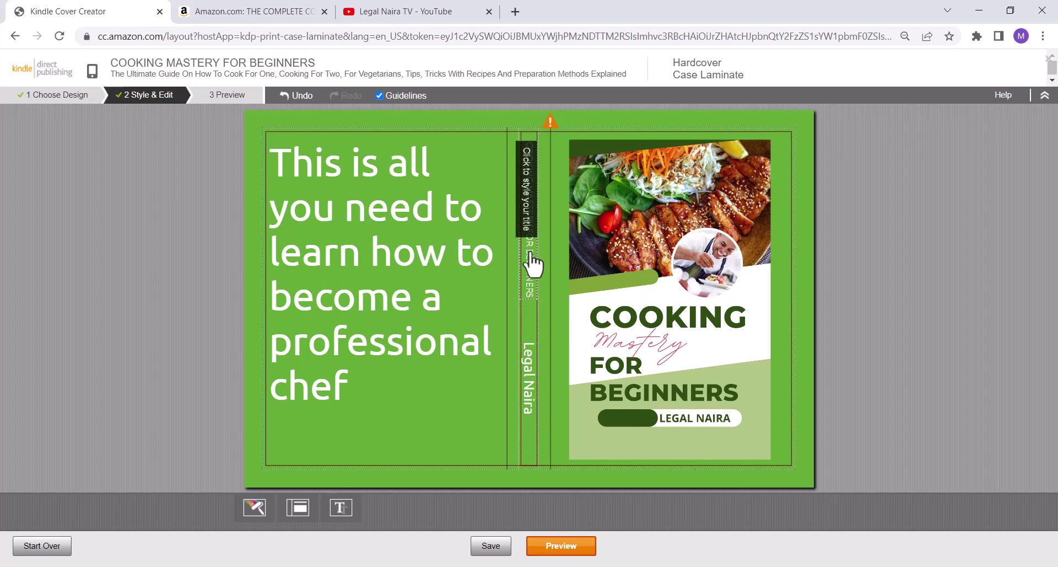
Check the front cover image's placement, preview the finished hardcover design, and submit it to the title's hardcover content
left_click(576, 276)
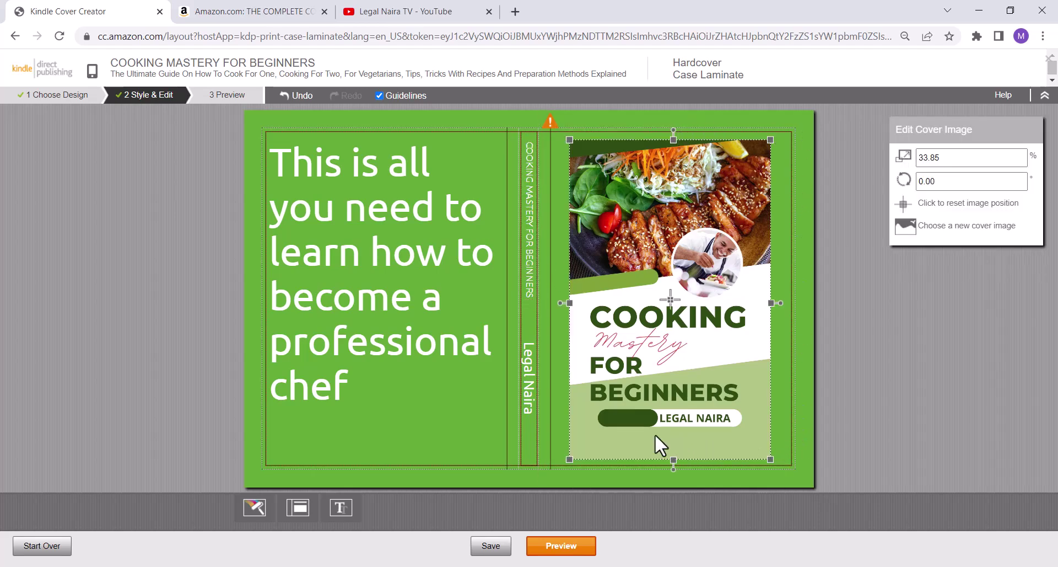
left_click(861, 361)
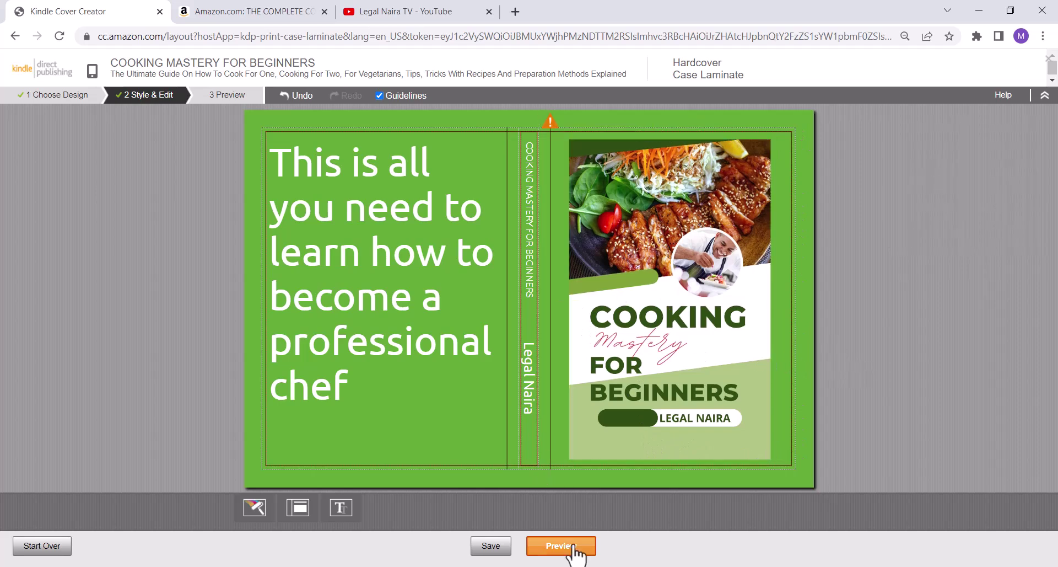
left_click(562, 547)
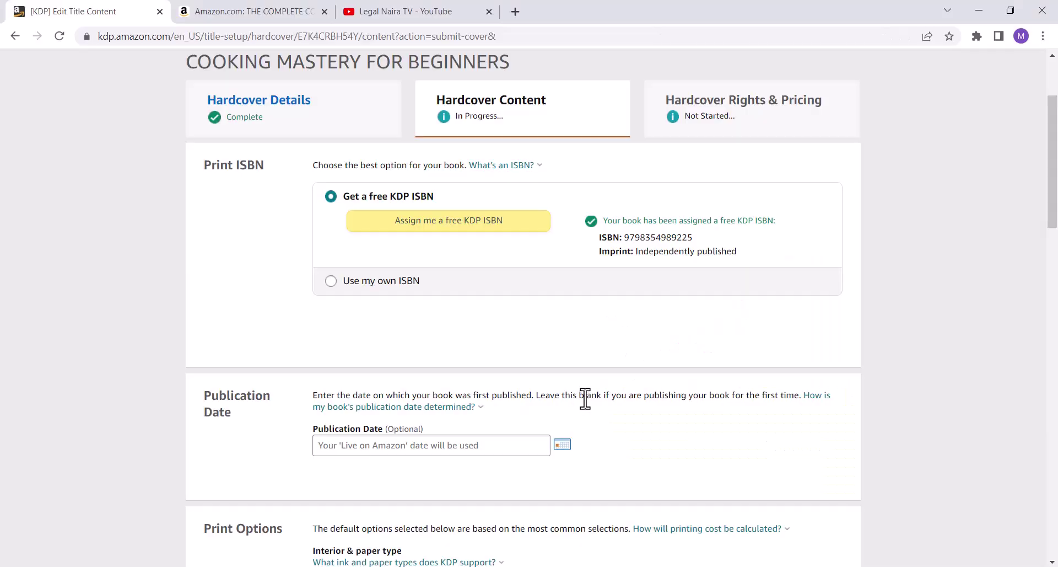
Check the cover's upload status in the Book Cover section, and switch to the Legal Naira TV channel on YouTube
scroll(583, 401, "down", 10)
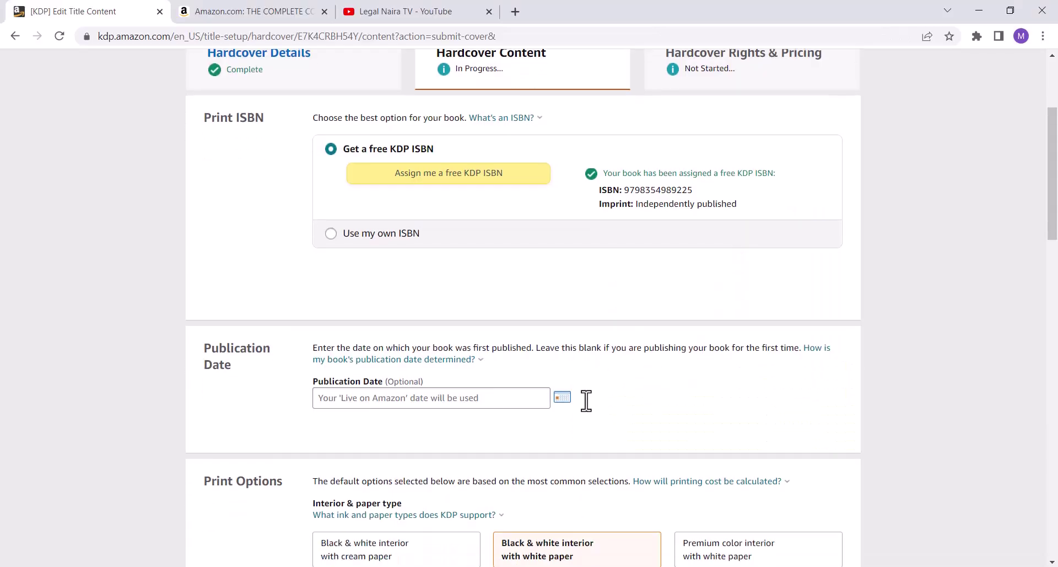
scroll(582, 402, "down", 9)
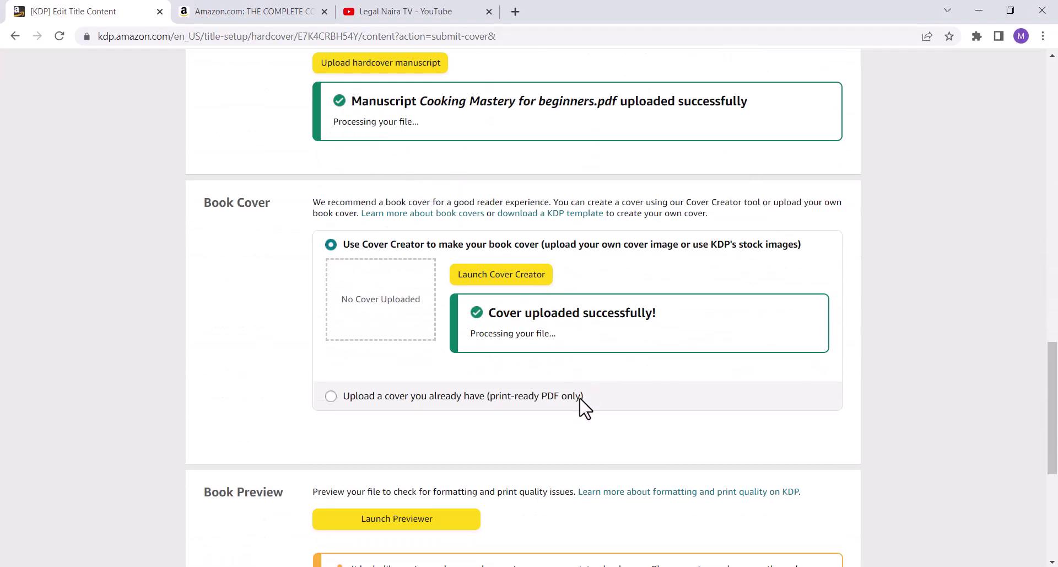
key("ctrl+3")
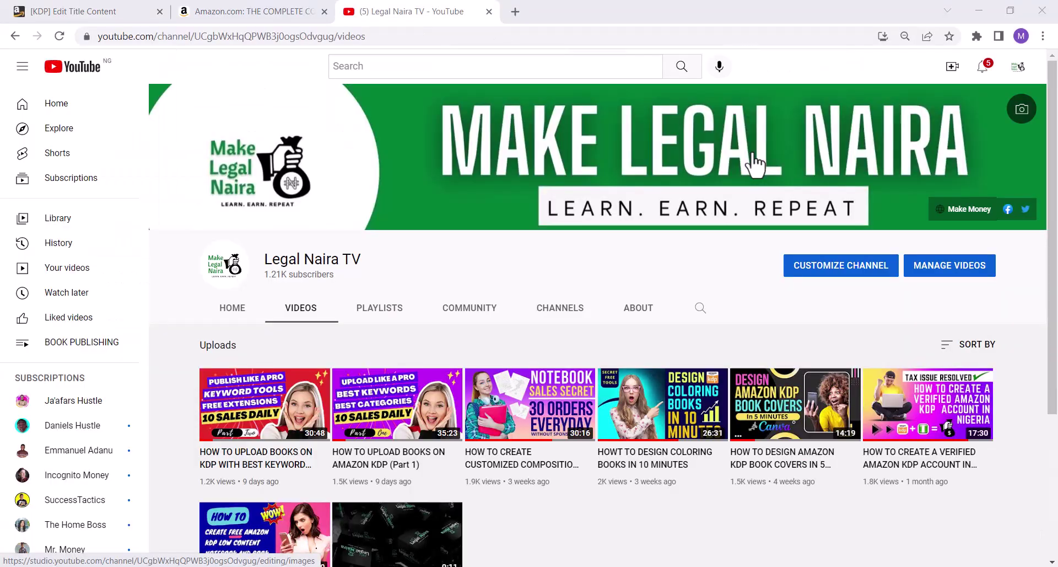